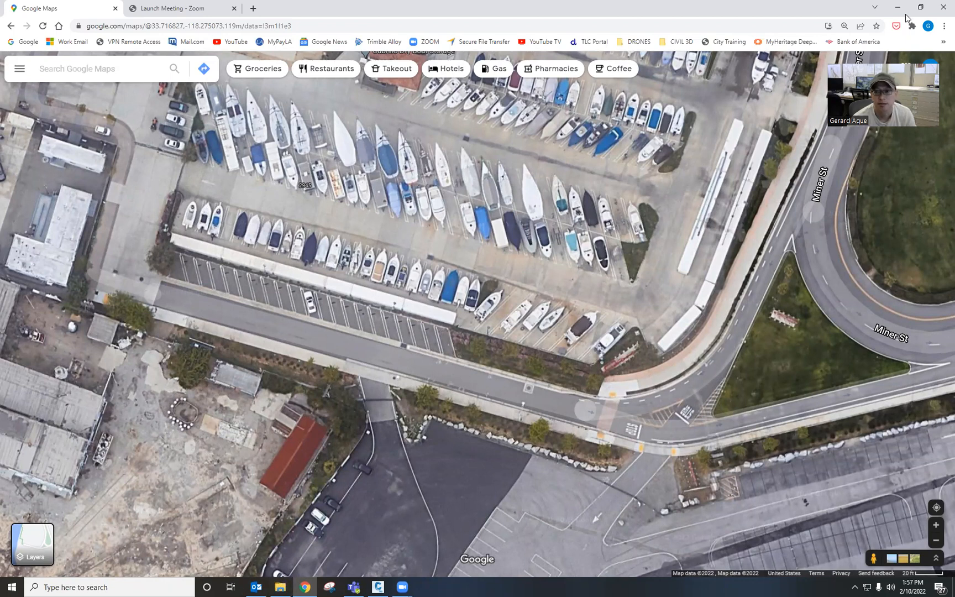
# Step: Browse in File Explorer to the CIVIL 3D folder under LDrive (L:) › survey › work
pyautogui.click(280, 587)
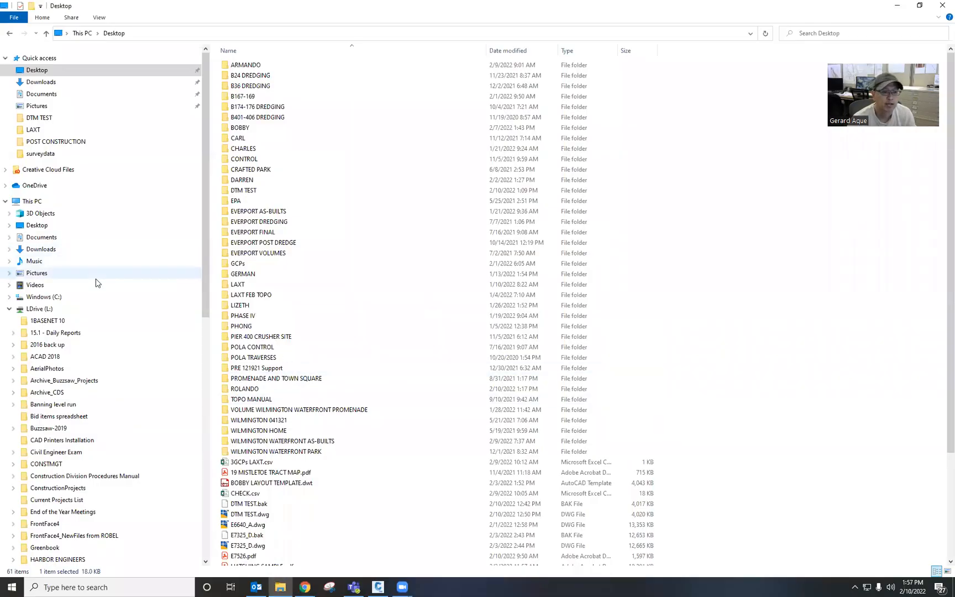
pyautogui.scroll(-2, 86, 317)
pyautogui.scroll(-1, 86, 319)
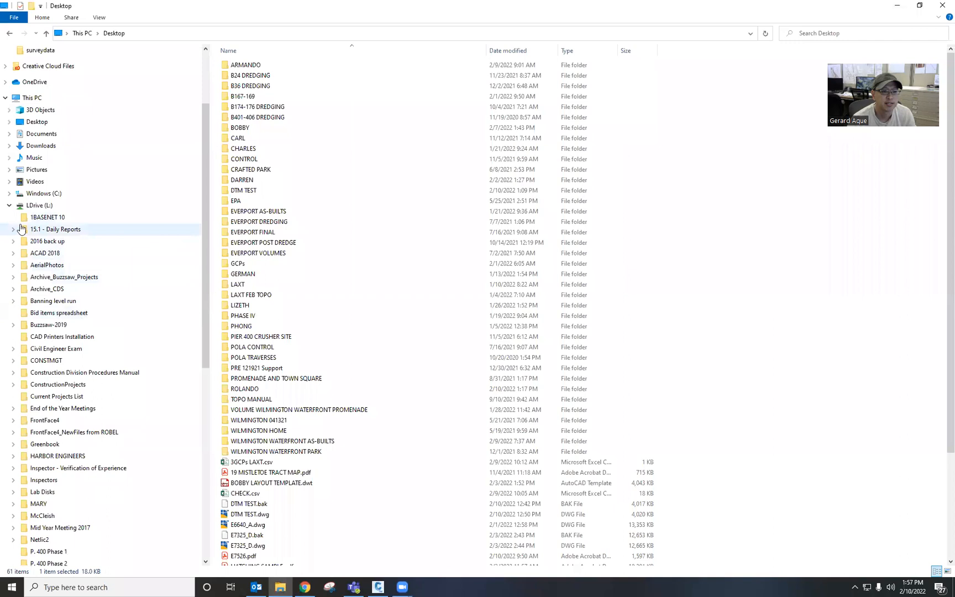
pyautogui.scroll(-2, 35, 243)
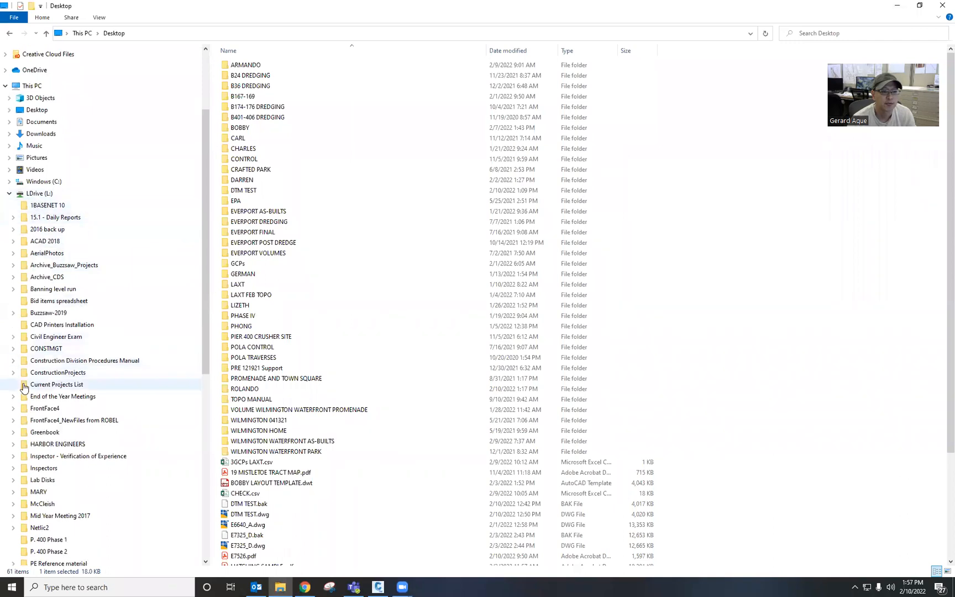
pyautogui.scroll(1, 32, 263)
pyautogui.click(10, 146)
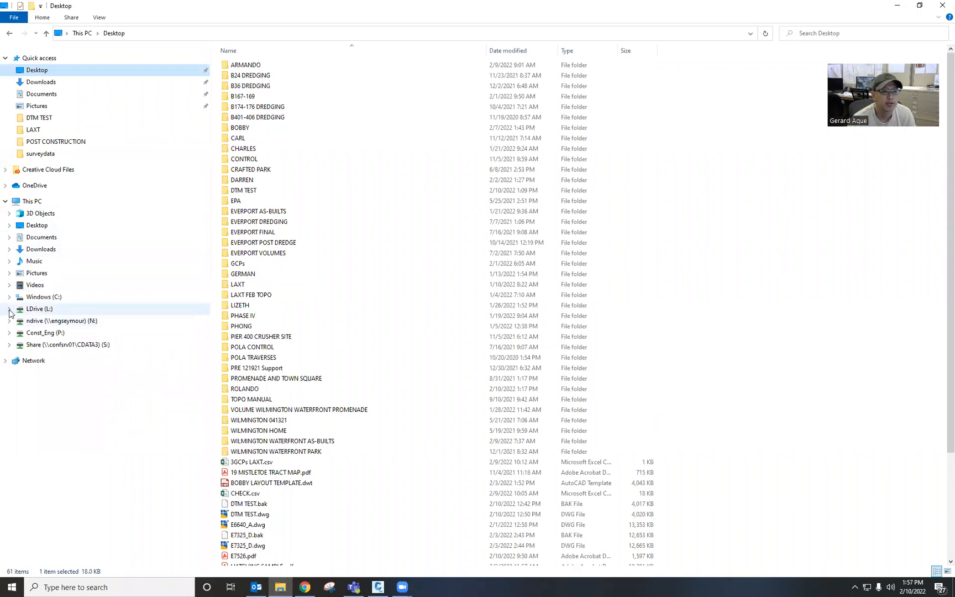
pyautogui.click(8, 311)
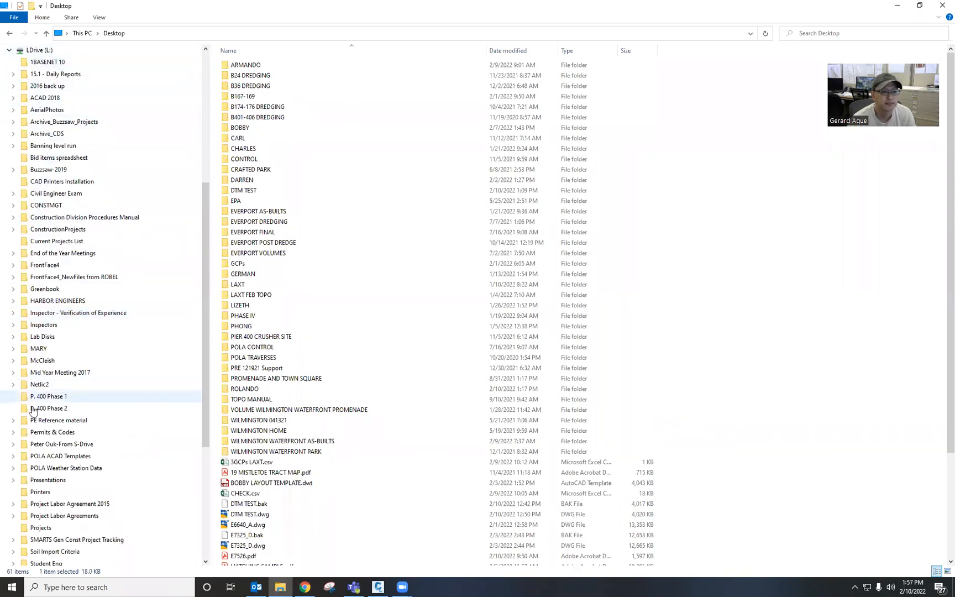
pyautogui.scroll(-4, 53, 451)
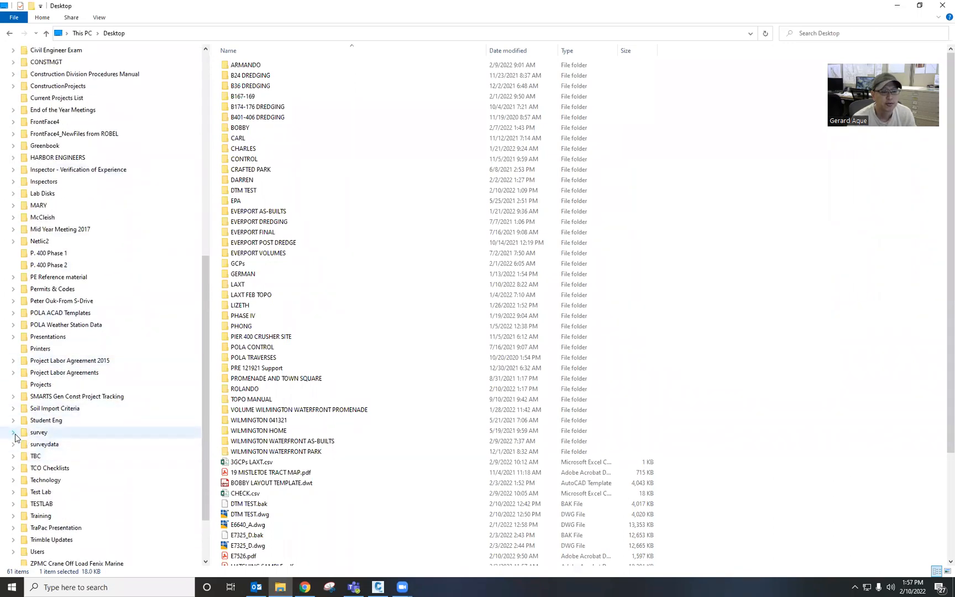
pyautogui.click(13, 433)
pyautogui.scroll(-1, 18, 498)
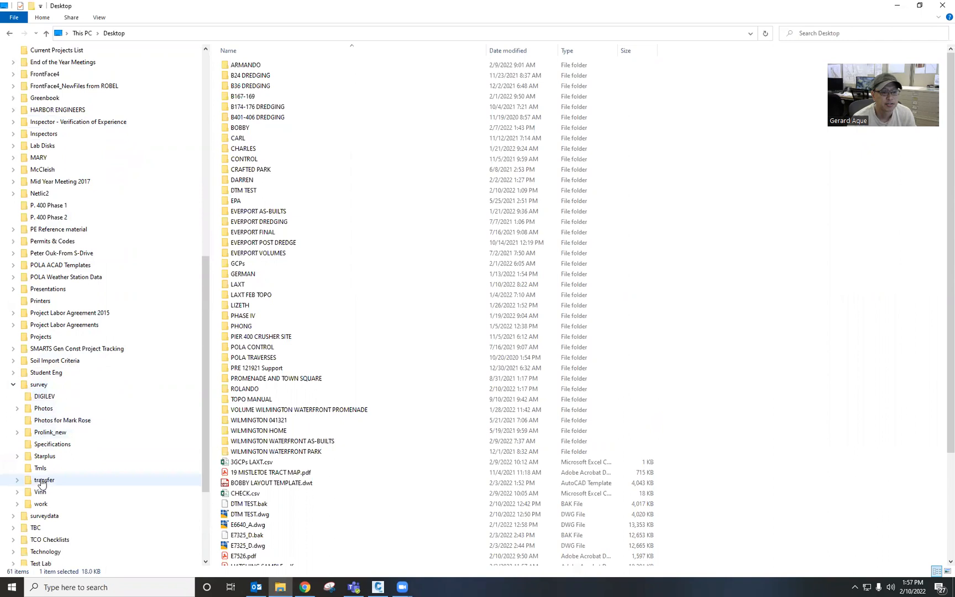
pyautogui.click(17, 505)
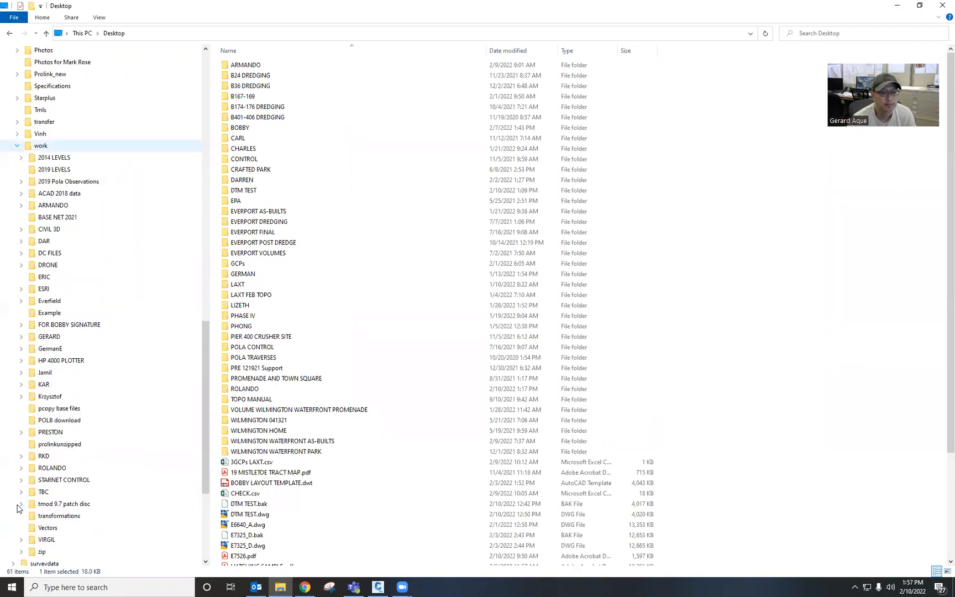
pyautogui.click(21, 230)
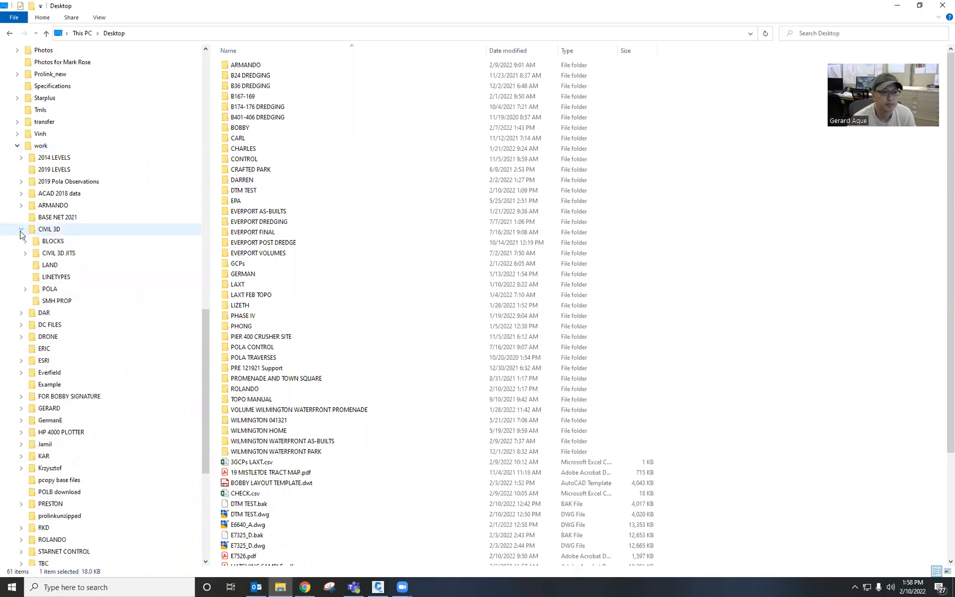
# Step: Open TEMPLATE.dwg from the LAND folder as read-only
pyautogui.click(50, 266)
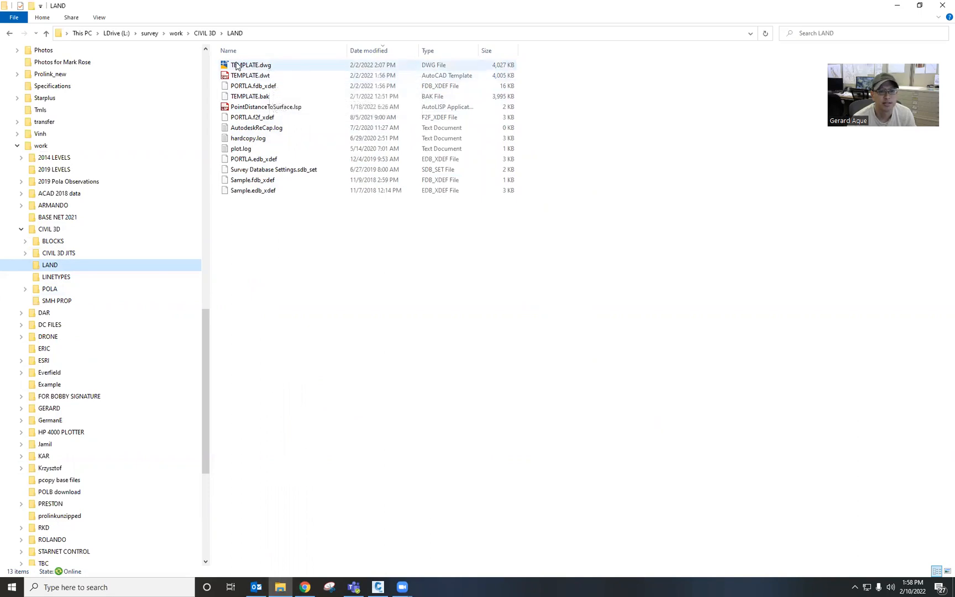
pyautogui.doubleClick(298, 67)
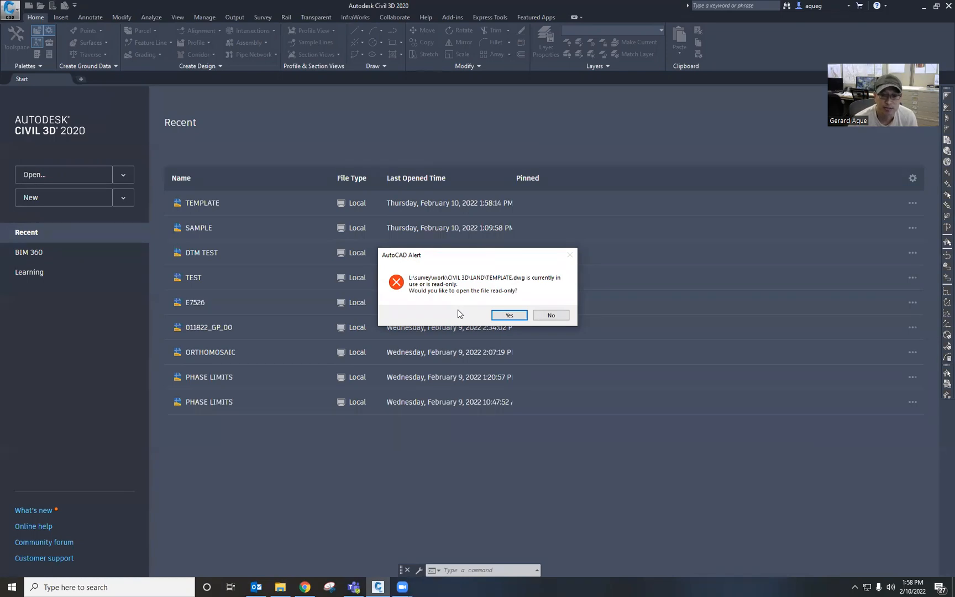
pyautogui.click(509, 315)
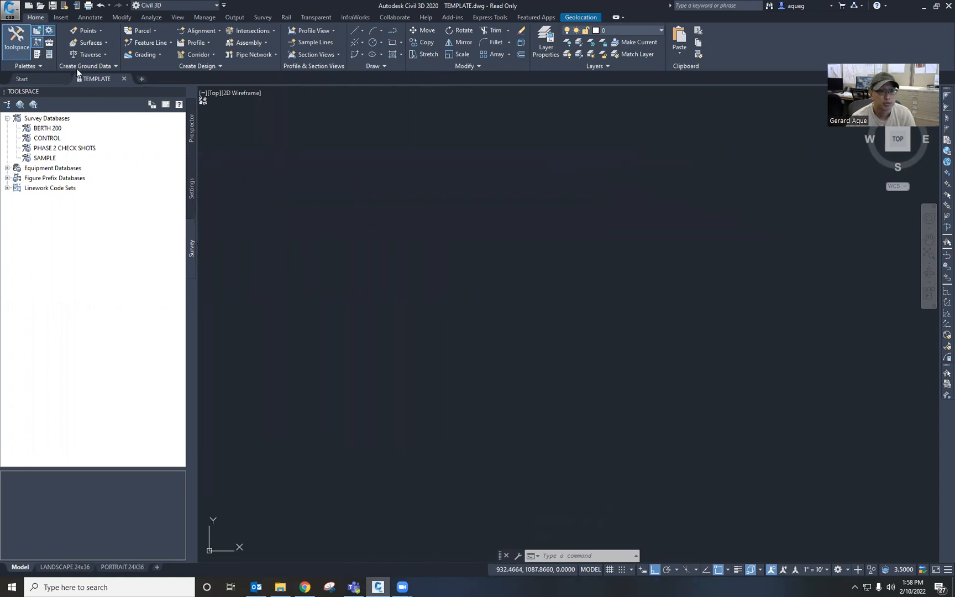
# Step: Save a copy of the drawing to the Desktop as SAMPLE.dwg
pyautogui.click(12, 11)
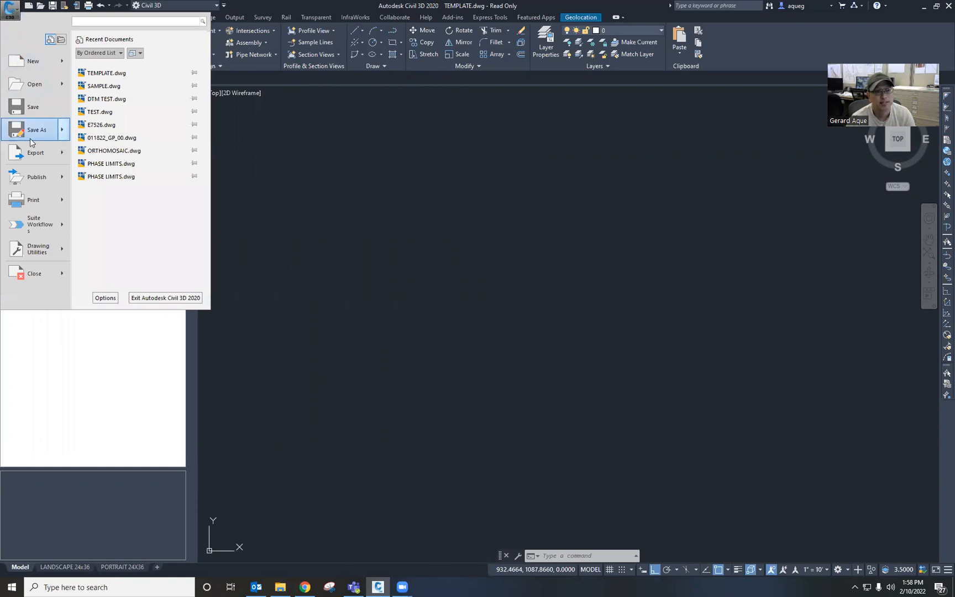
pyautogui.moveTo(31, 136)
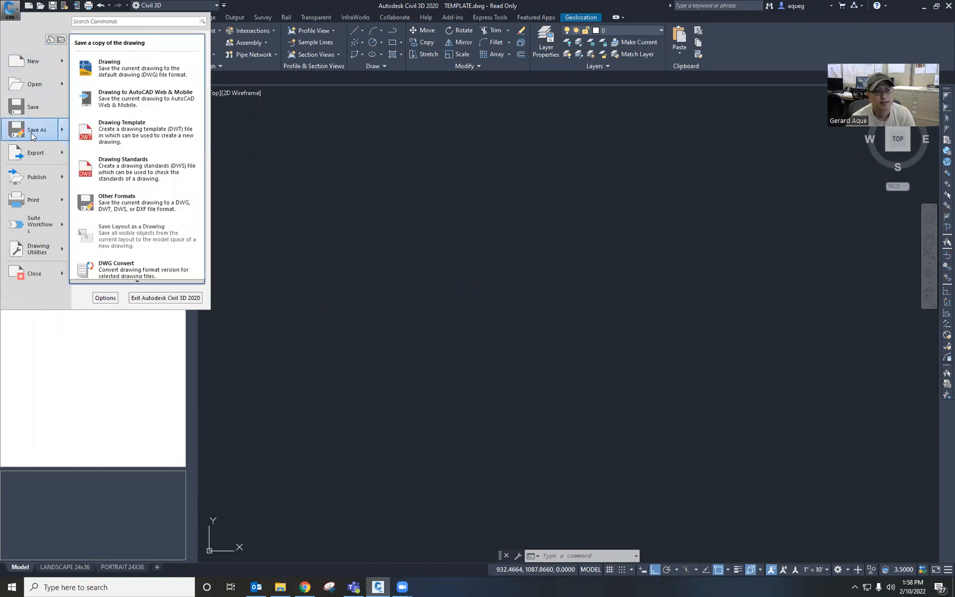
pyautogui.click(144, 72)
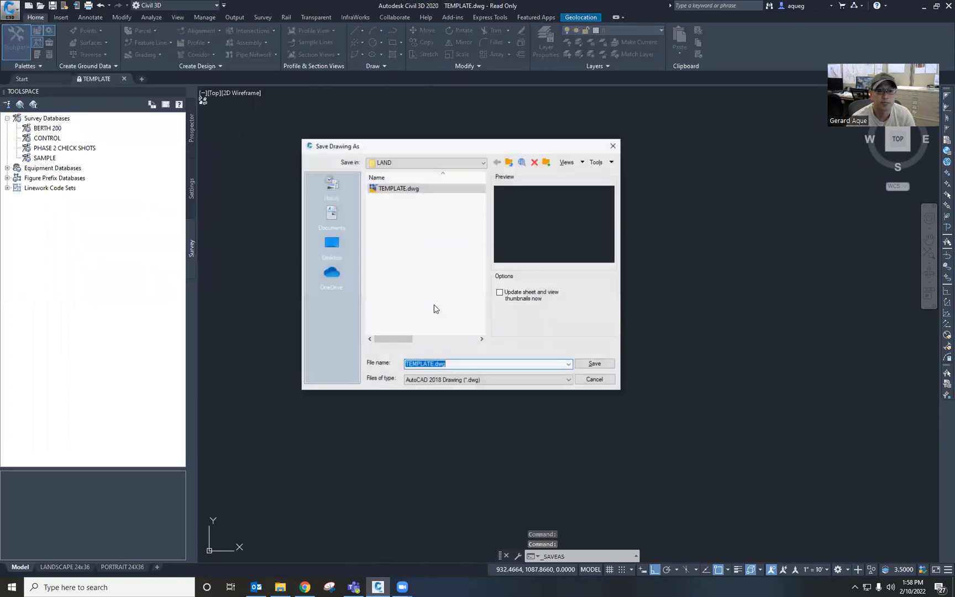
pyautogui.click(333, 245)
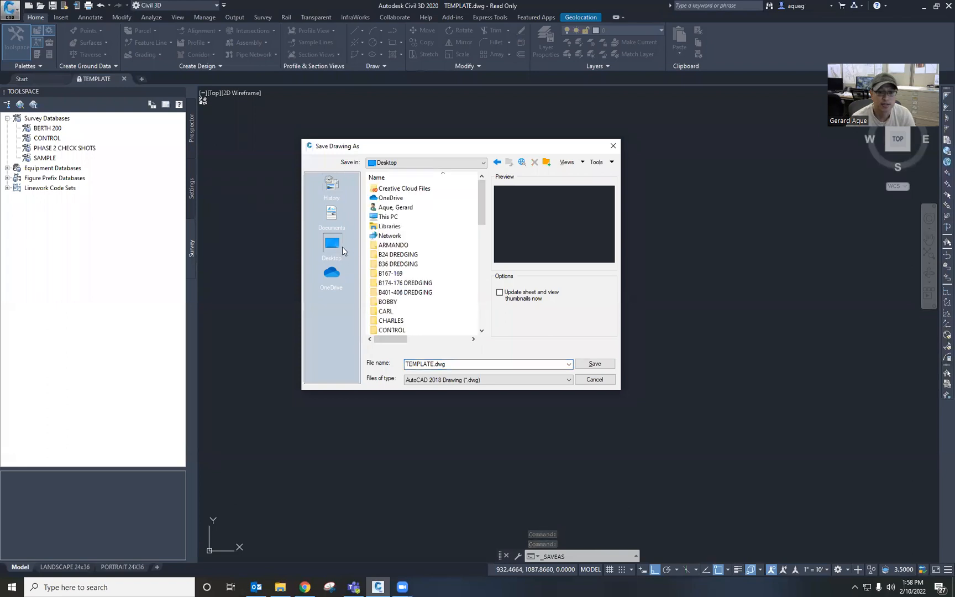
pyautogui.doubleClick(470, 364)
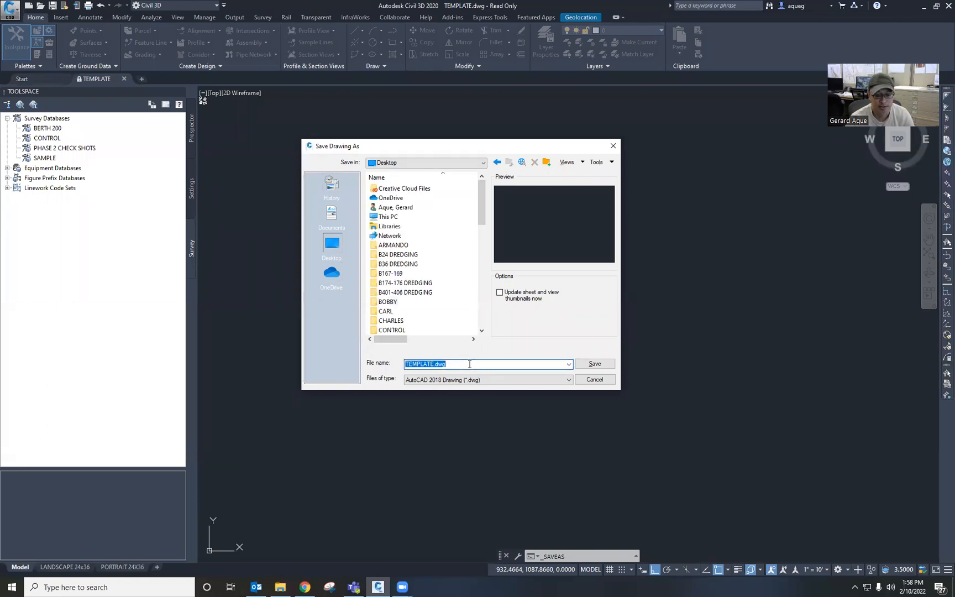
pyautogui.write('SAMPLE')
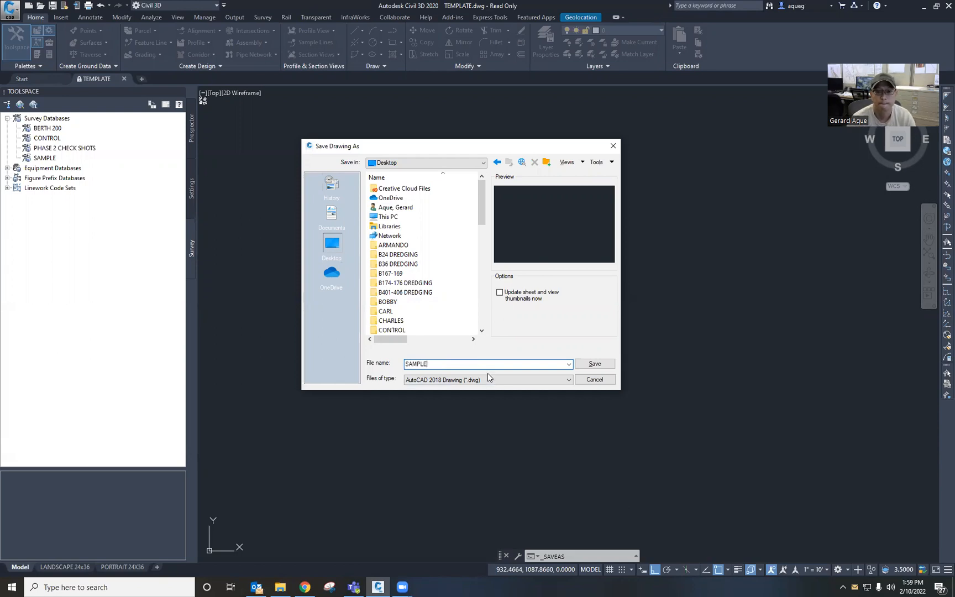
pyautogui.click(589, 363)
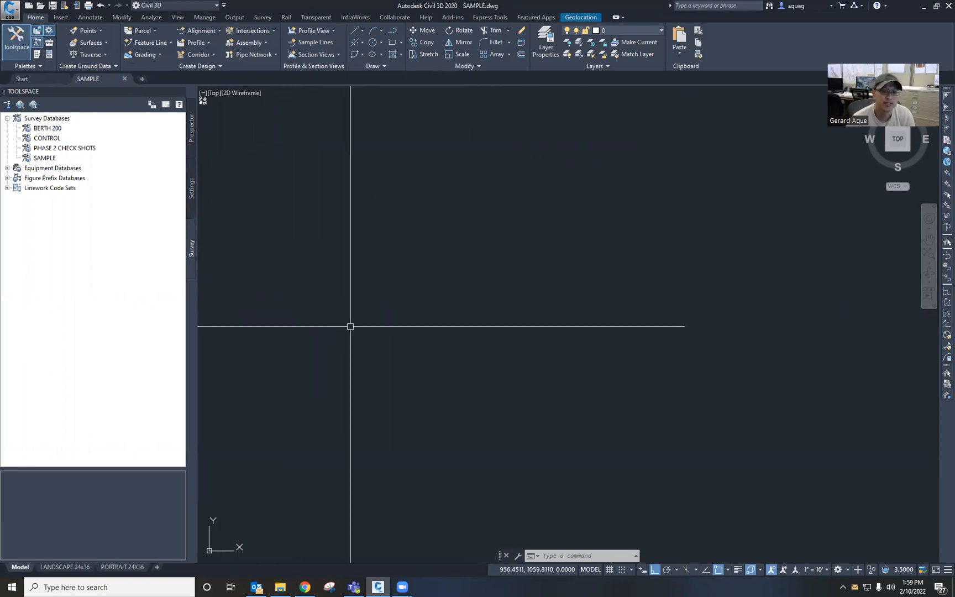
# Step: Locate the SAMPLE.csv point file in the Desktop folder in File Explorer, then return to Civil 3D
pyautogui.click(280, 587)
pyautogui.scroll(15, 196, 62)
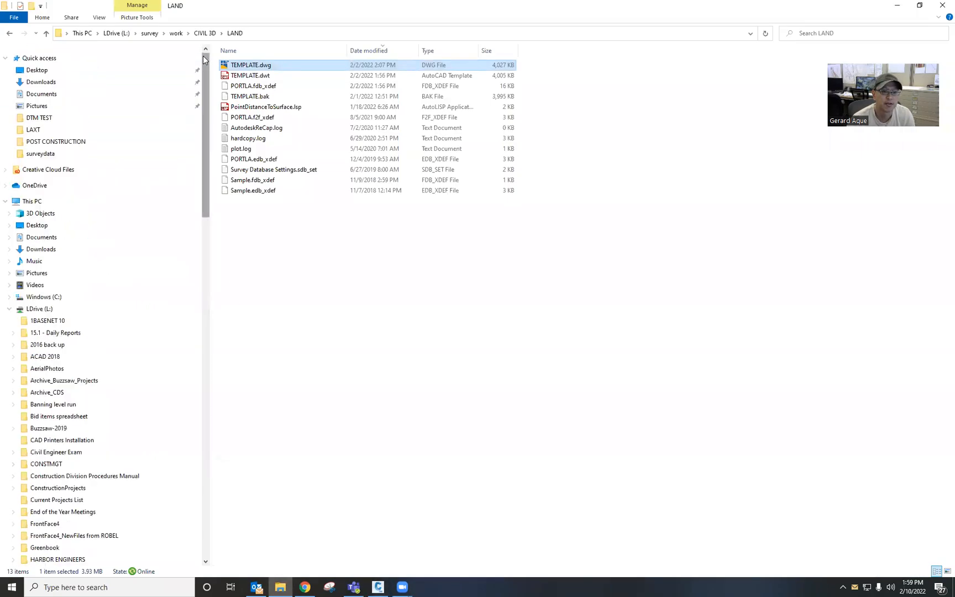
pyautogui.click(37, 71)
pyautogui.scroll(-5, 358, 367)
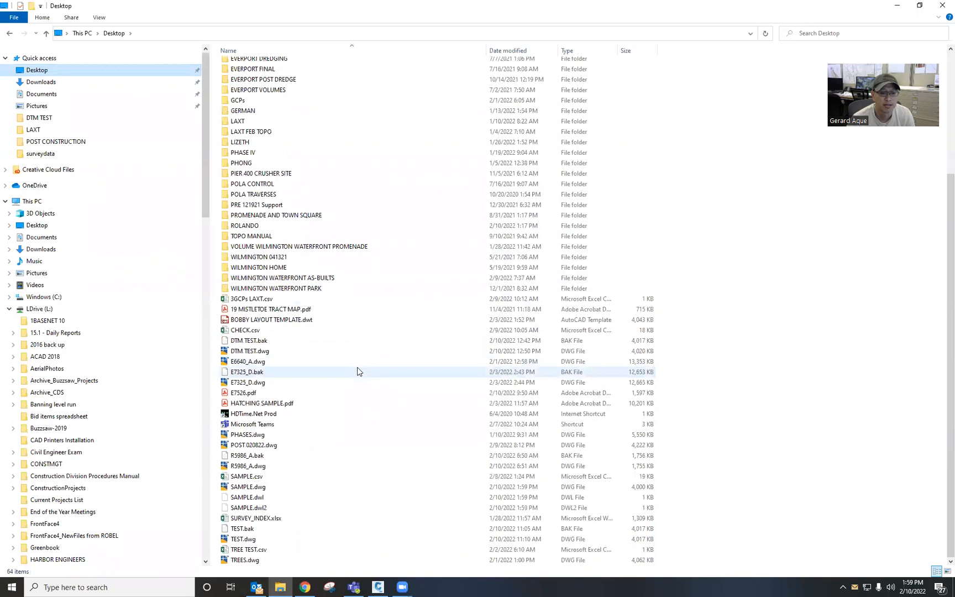
pyautogui.click(303, 477)
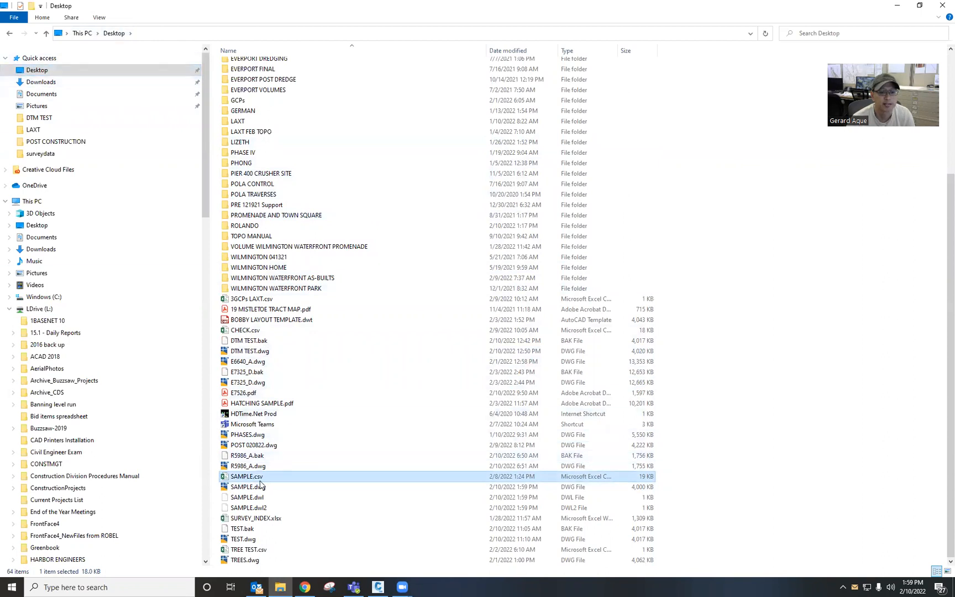
pyautogui.click(897, 5)
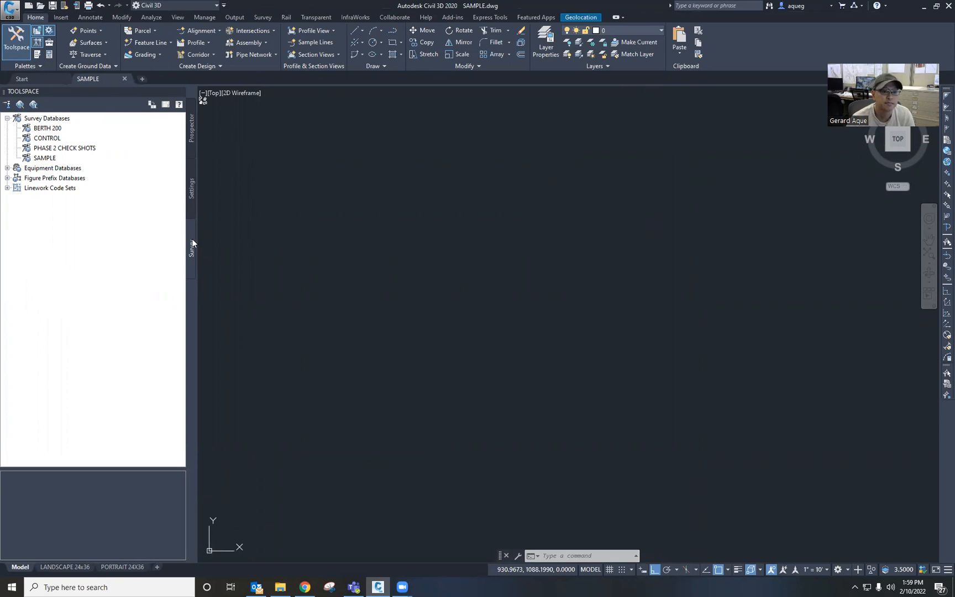
# Step: Create a new local survey database named TEST under Survey Databases
pyautogui.click(57, 118)
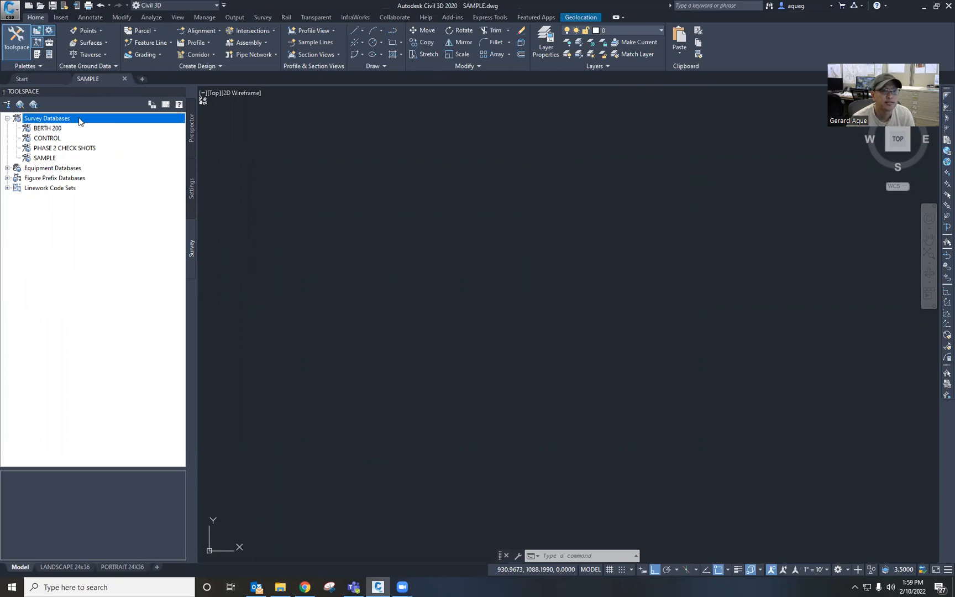
pyautogui.rightClick(80, 121)
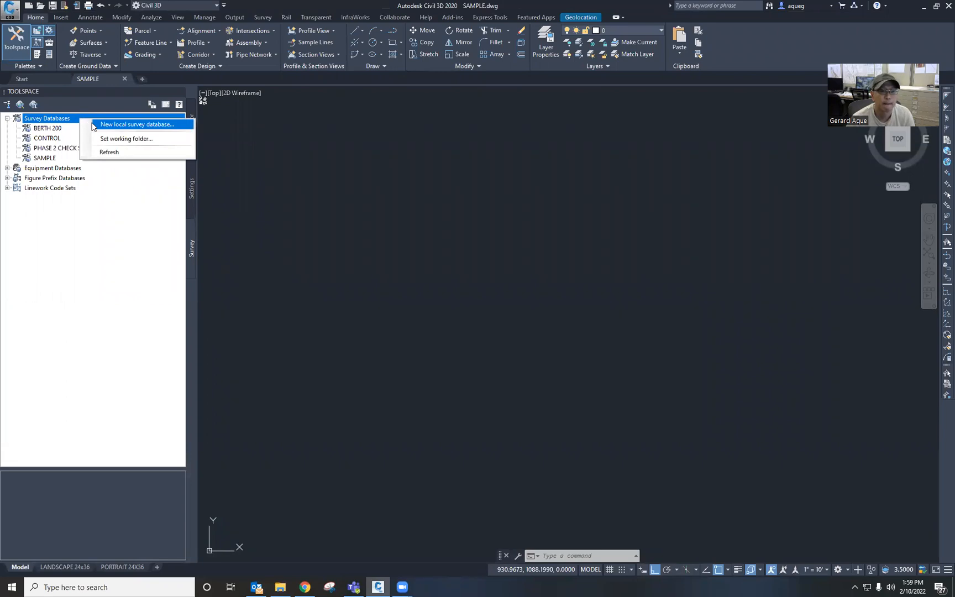
pyautogui.click(93, 125)
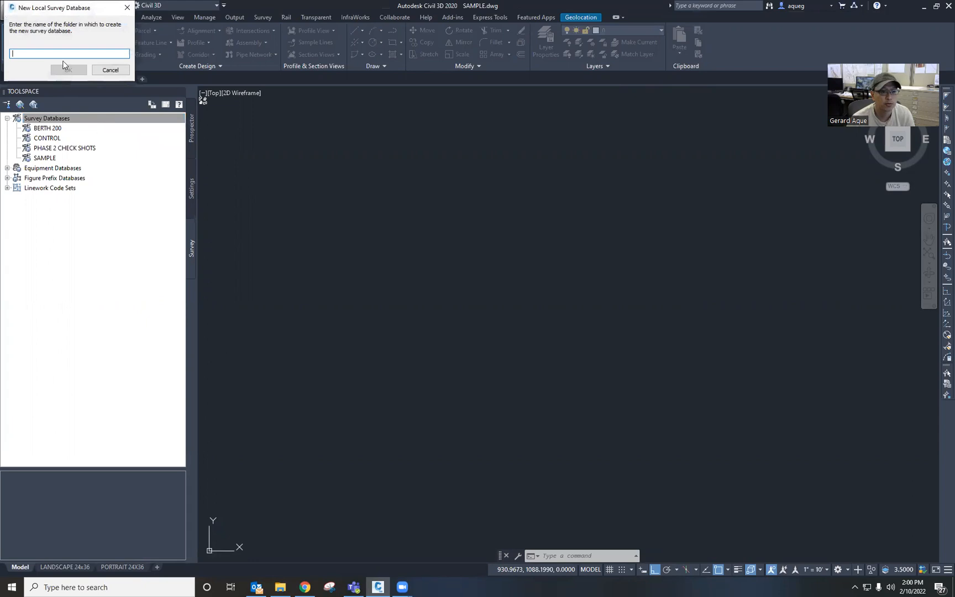
pyautogui.write('SAMPLE')
pyautogui.click(67, 70)
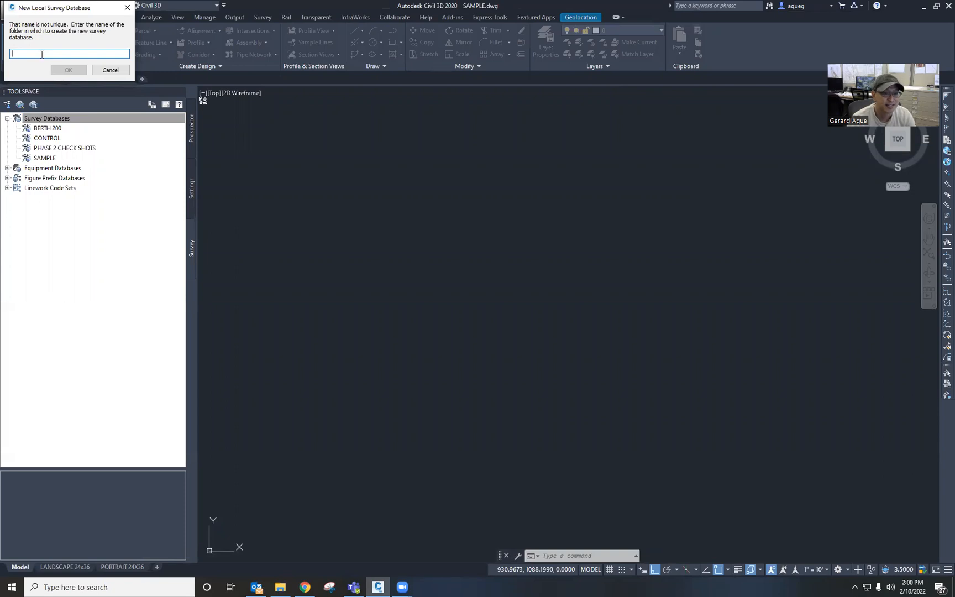
pyautogui.write('TEST')
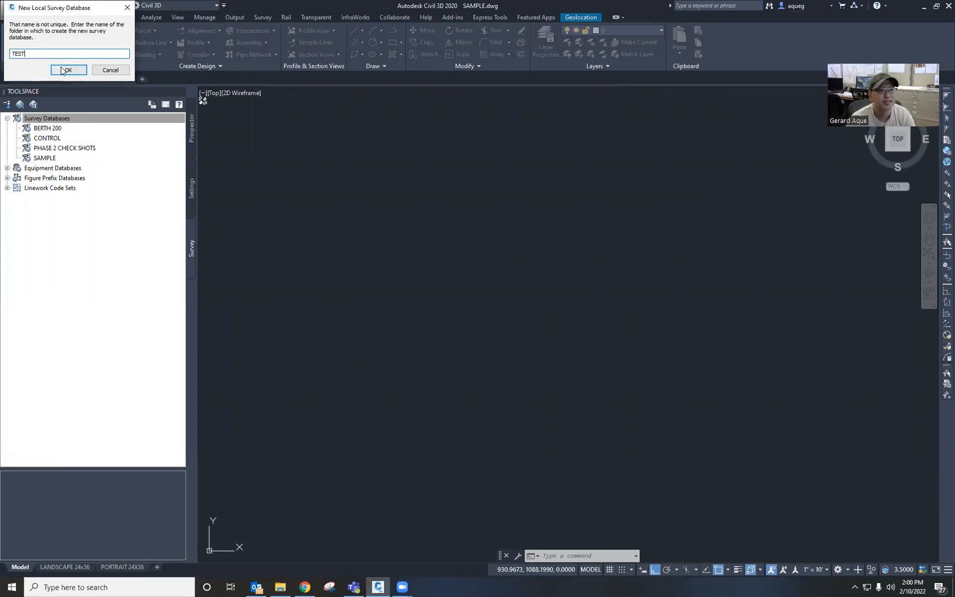
pyautogui.click(67, 70)
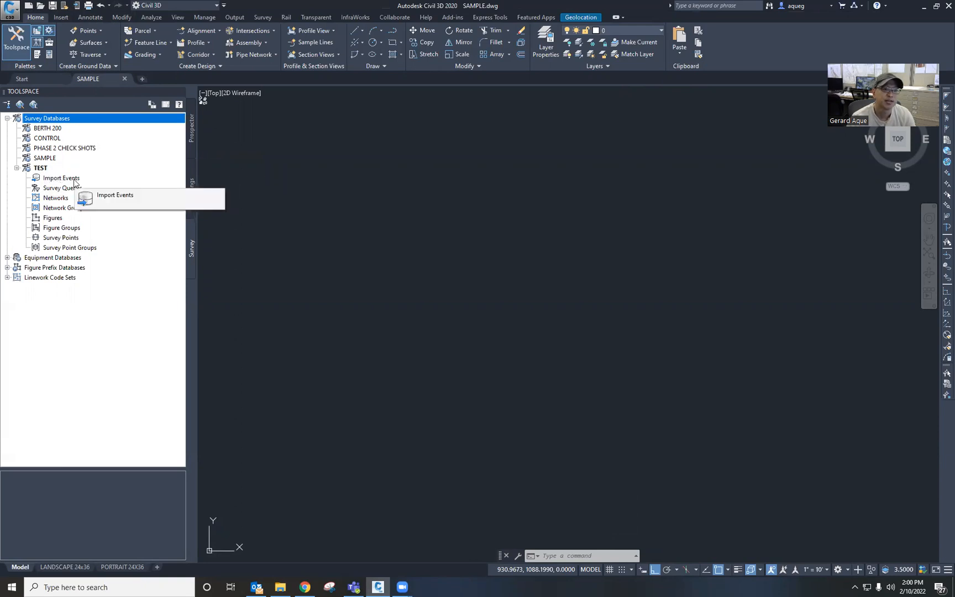
# Step: Start the survey data import for the TEST database's import events, keeping TEST as the target database
pyautogui.click(74, 182)
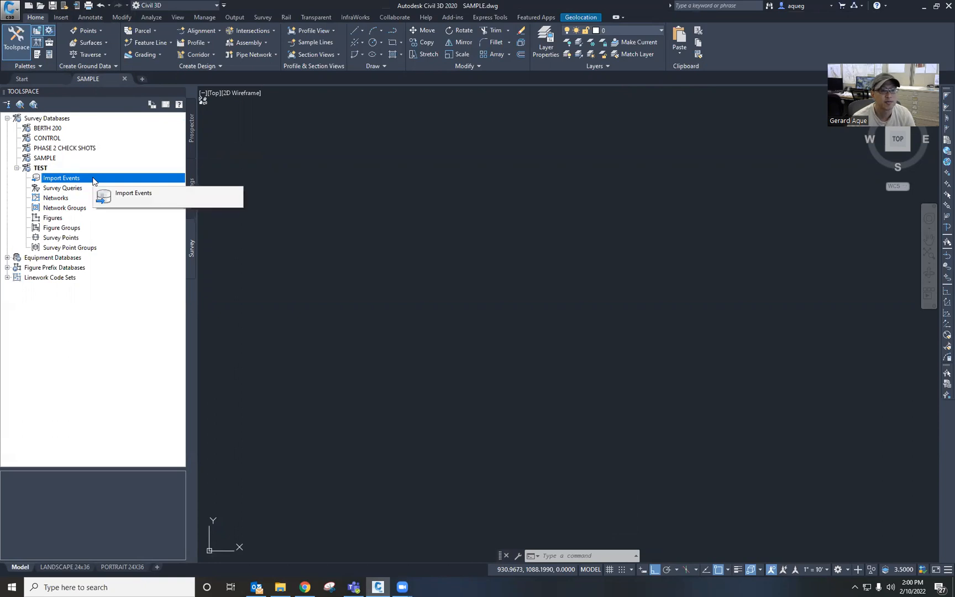
pyautogui.rightClick(95, 181)
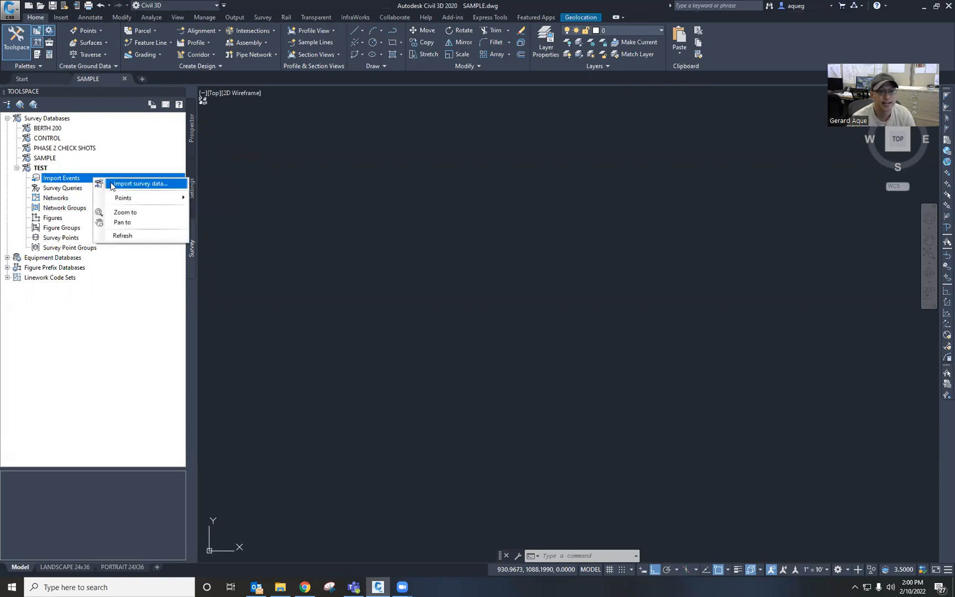
pyautogui.click(113, 185)
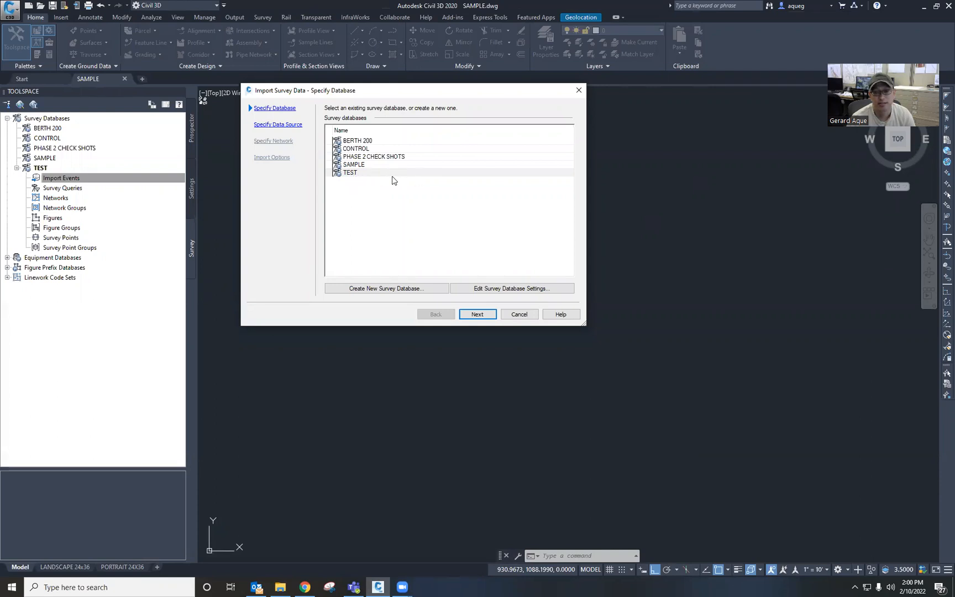
pyautogui.click(477, 314)
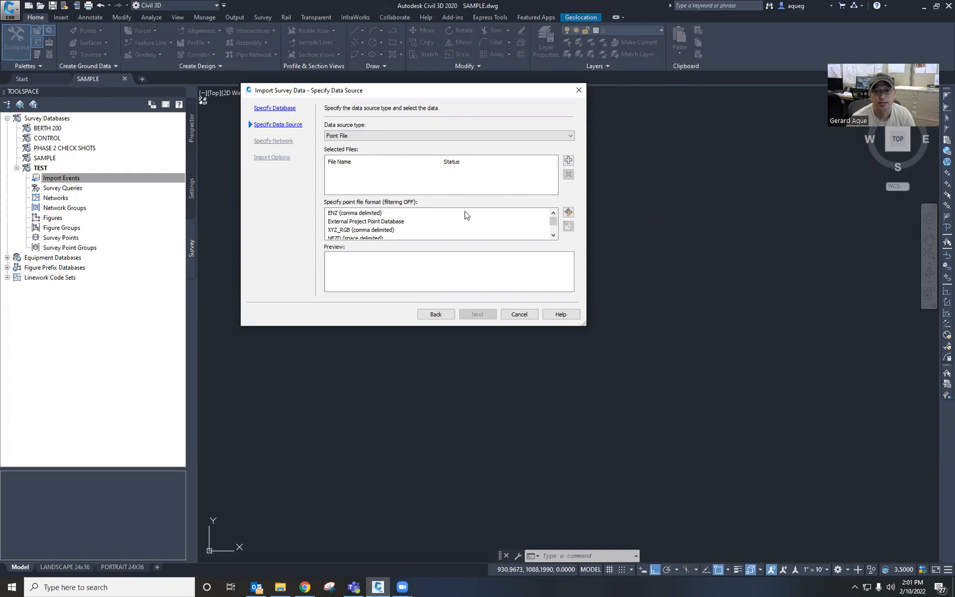
# Step: Add SAMPLE.csv from the Desktop as the point file and use the PNEZD (comma delimited) format
pyautogui.click(569, 162)
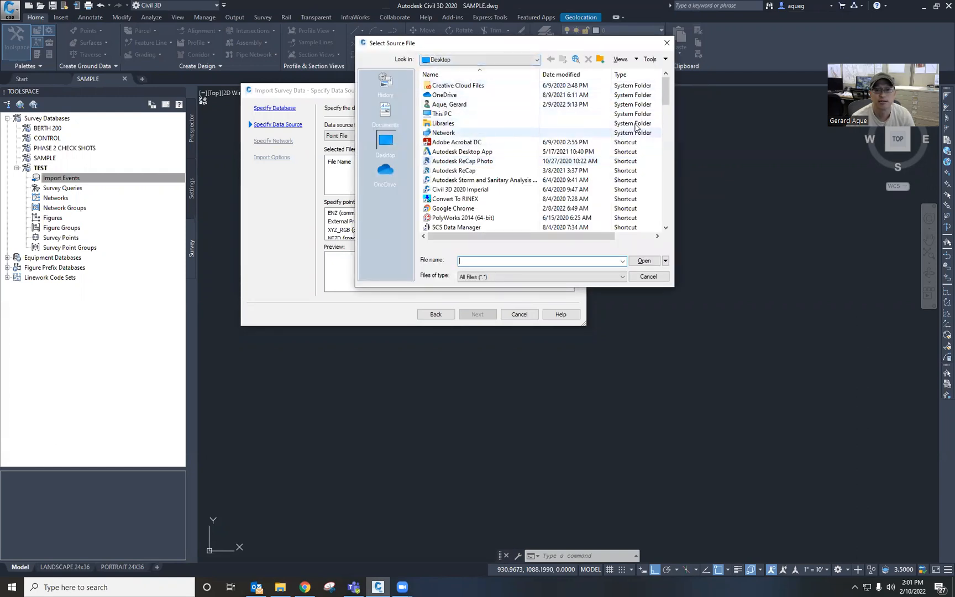
pyautogui.moveTo(663, 98); pyautogui.dragTo(667, 210)
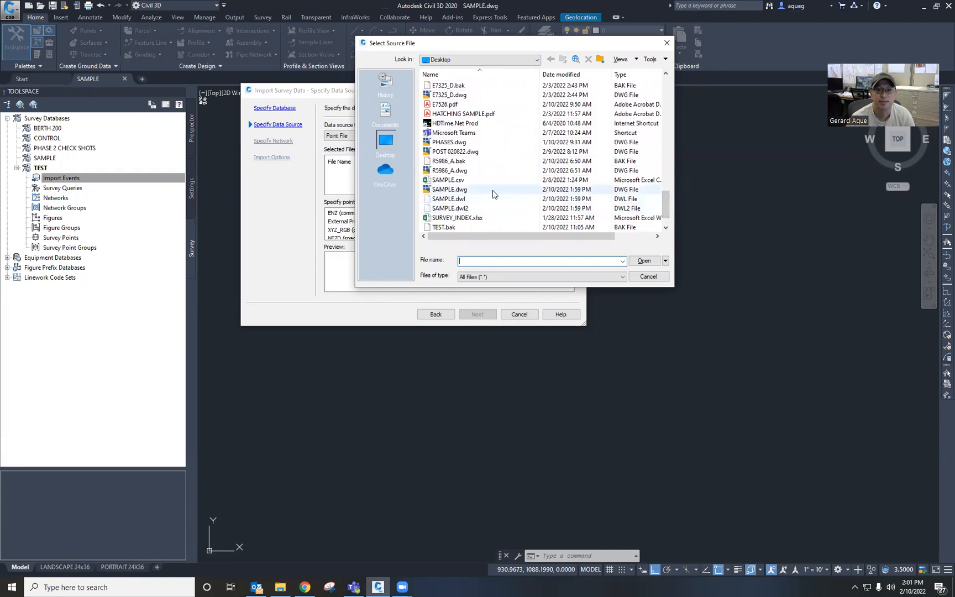
pyautogui.click(445, 182)
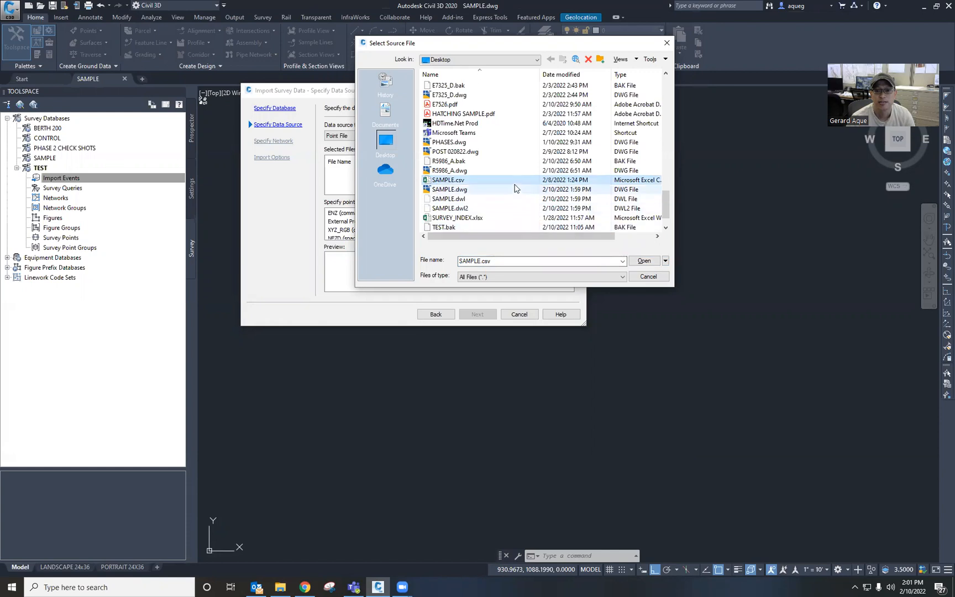
pyautogui.click(644, 261)
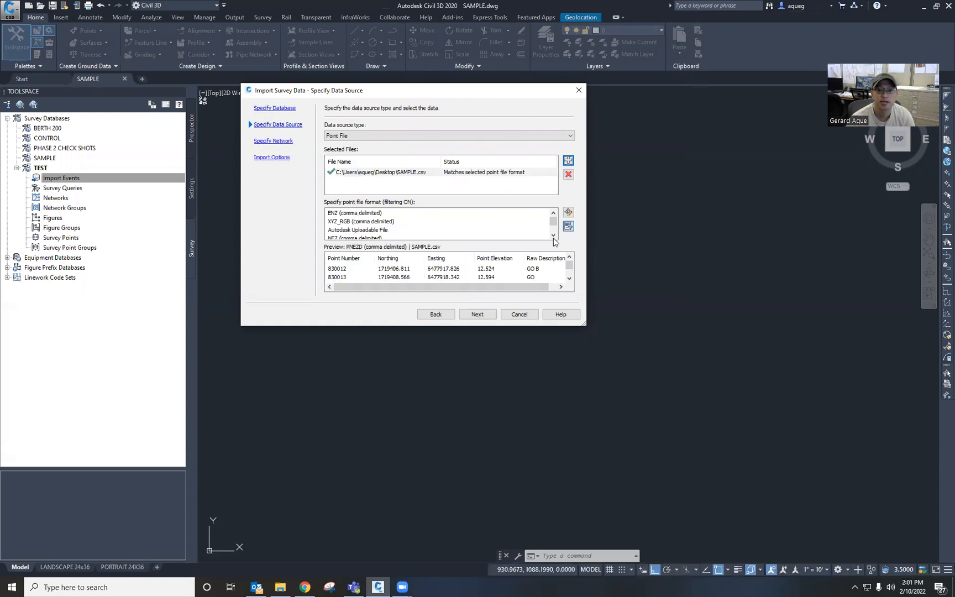
pyautogui.moveTo(553, 222); pyautogui.dragTo(556, 235)
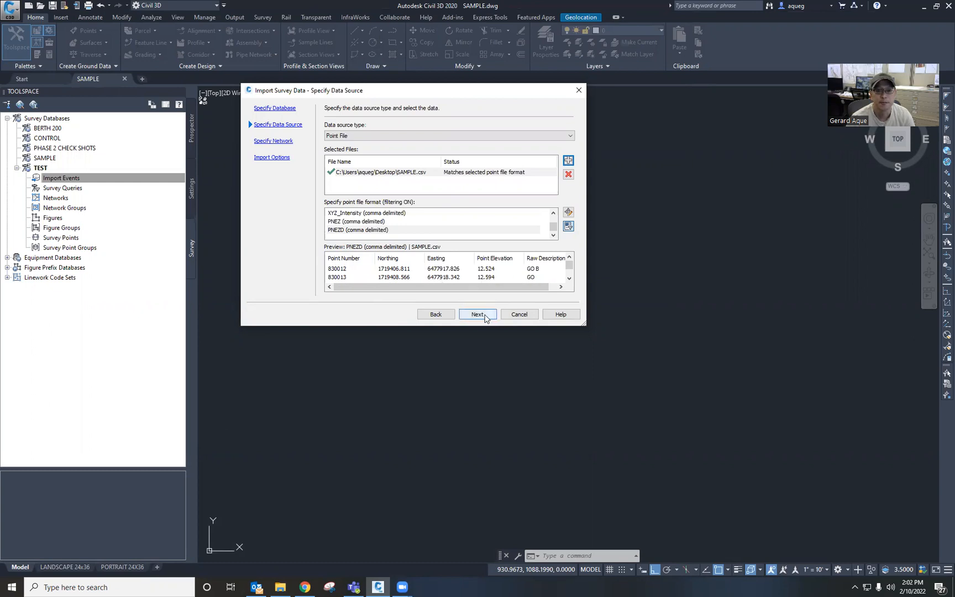
pyautogui.click(478, 315)
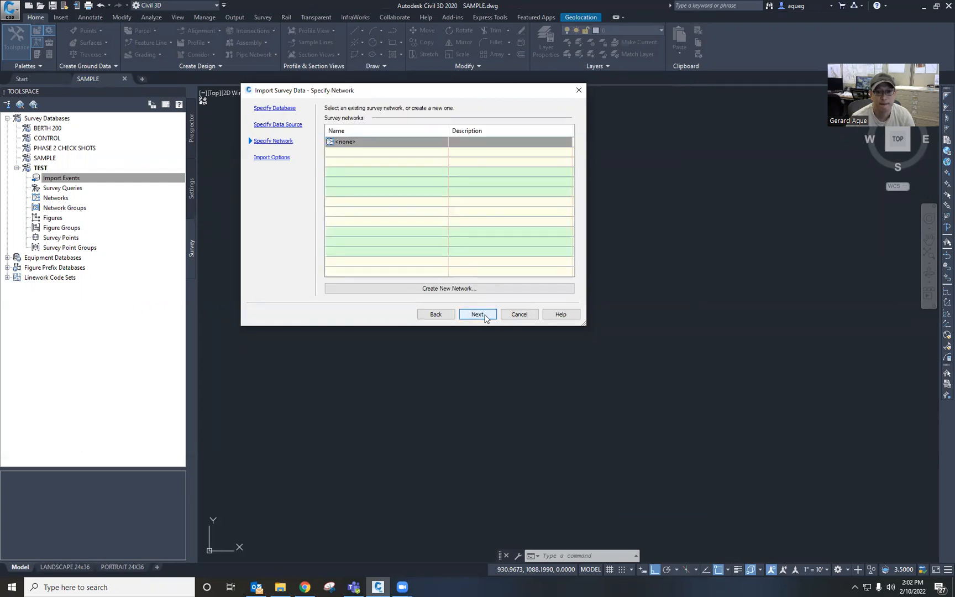
# Step: Skip the survey network, review the import options, and finish importing the points and figures
pyautogui.click(478, 314)
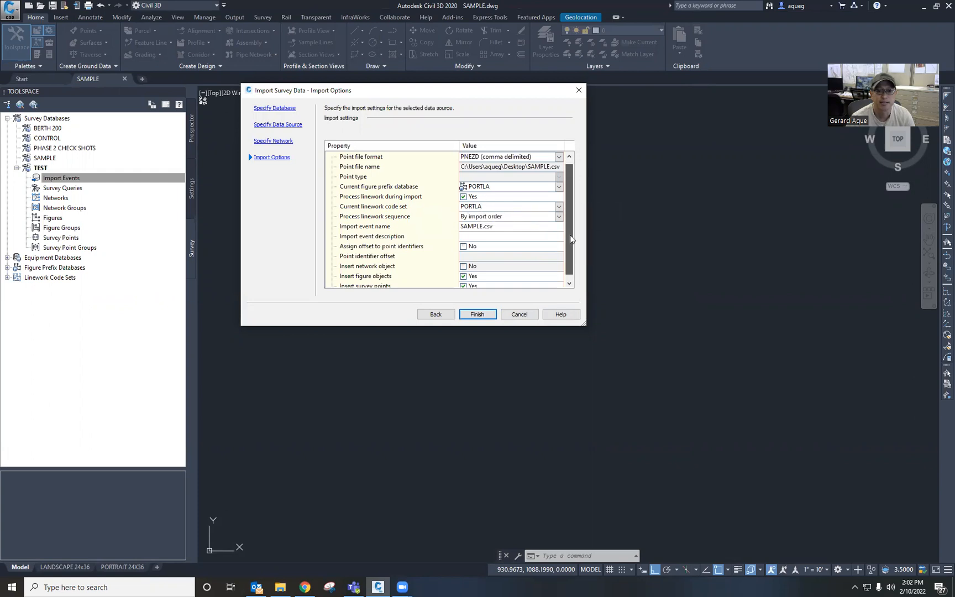
pyautogui.scroll(-1, 545, 257)
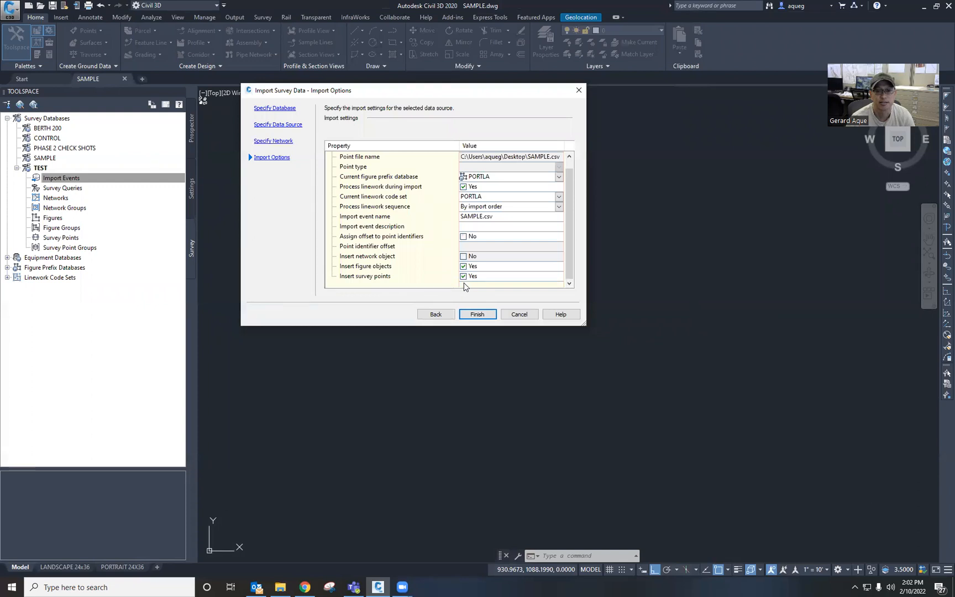
pyautogui.moveTo(573, 232); pyautogui.dragTo(571, 201)
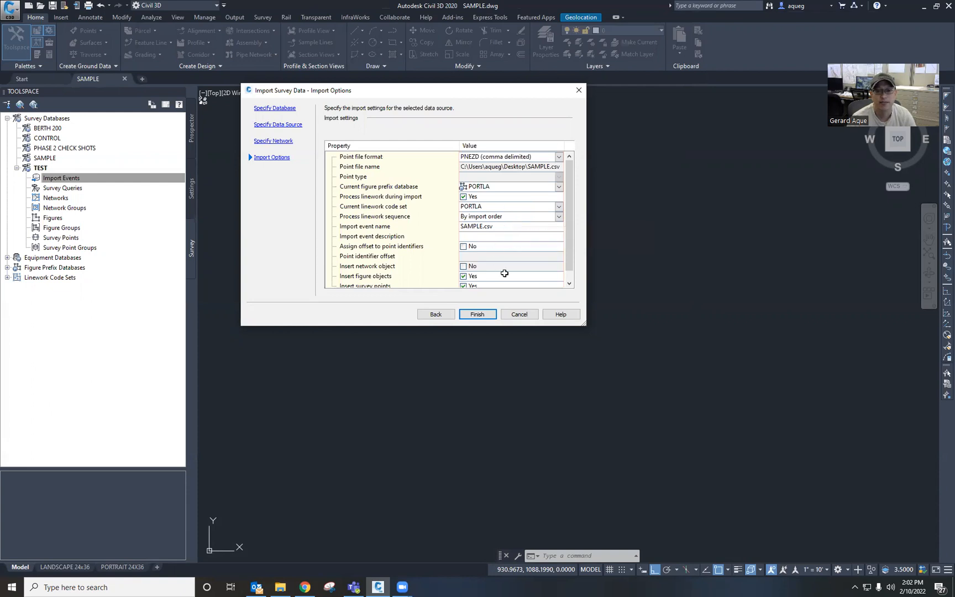
pyautogui.scroll(-1, 571, 242)
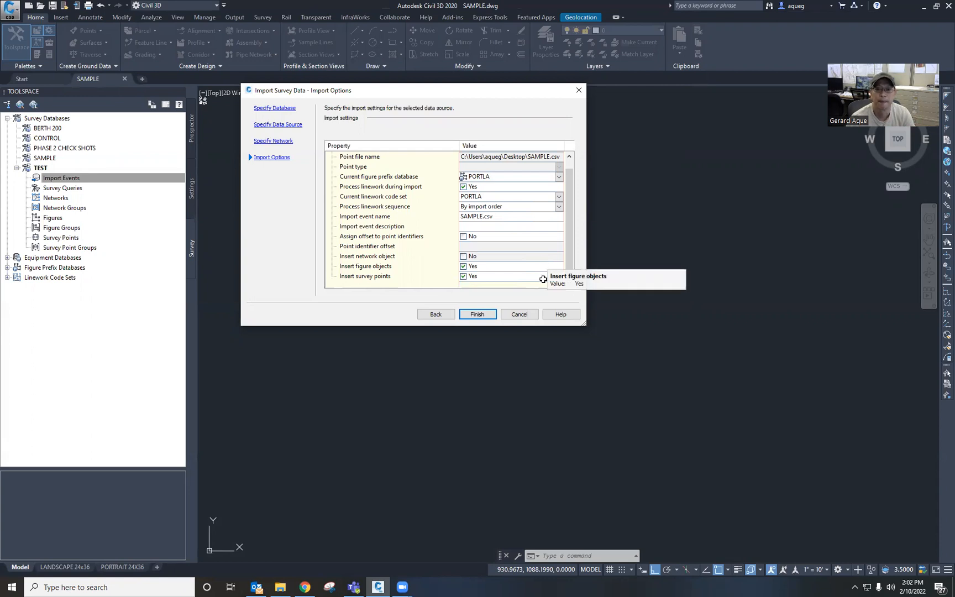
pyautogui.click(478, 314)
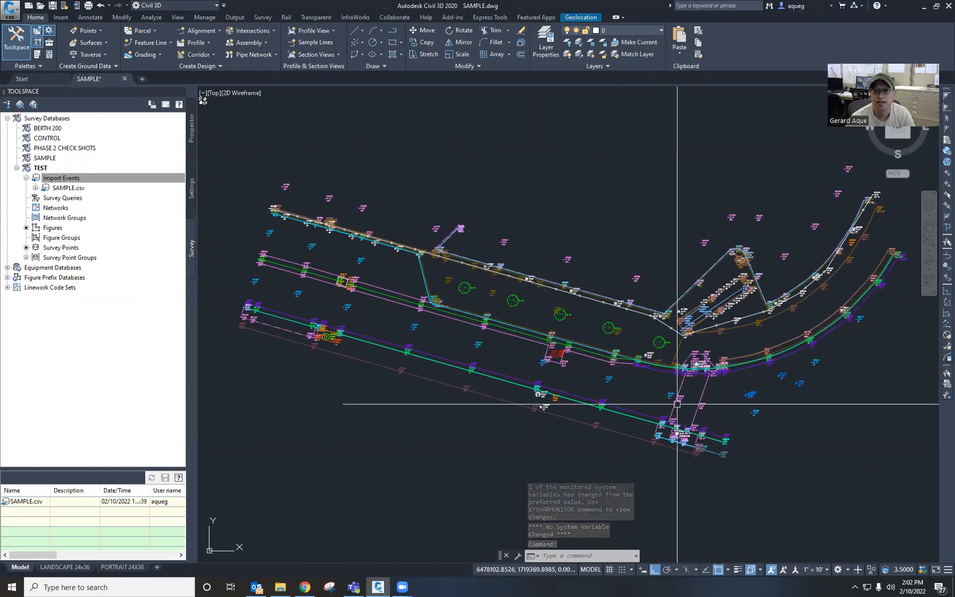
# Step: Zoom and pan around the imported survey points and figures to inspect their labels
pyautogui.scroll(2, 772, 412)
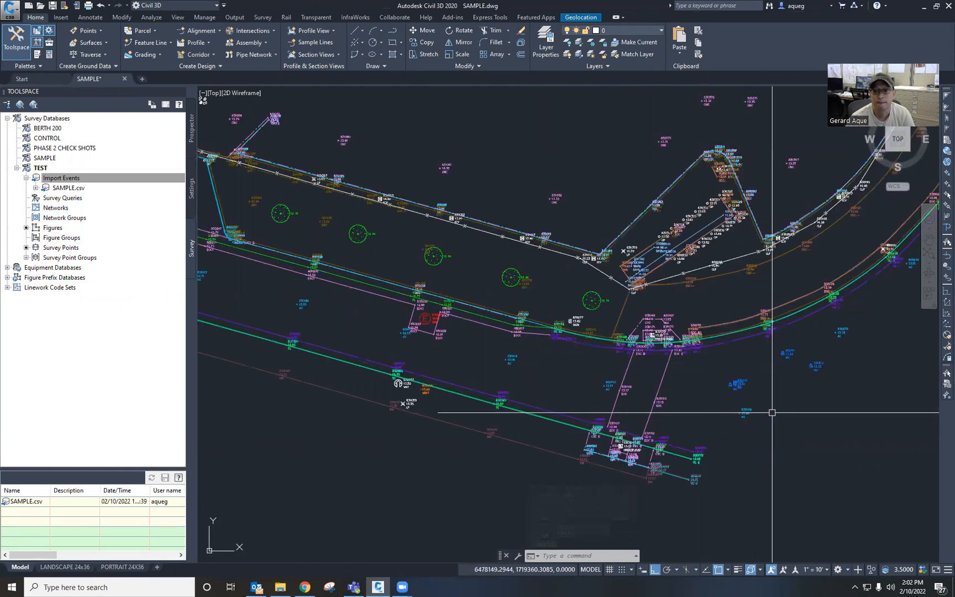
pyautogui.scroll(4, 772, 412)
pyautogui.scroll(-4, 716, 416)
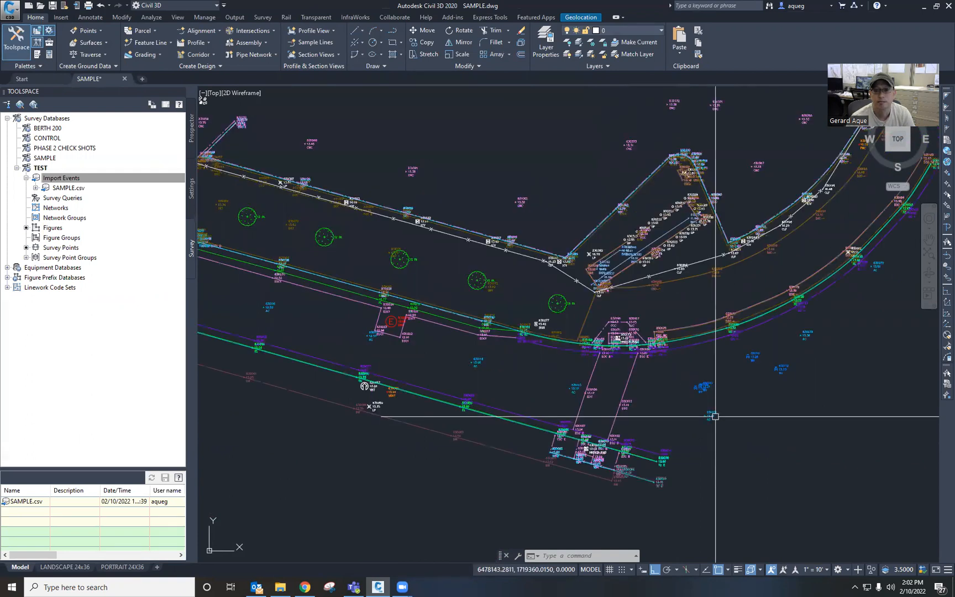
pyautogui.moveTo(672, 400); pyautogui.dragTo(712, 387, button='middle')
pyautogui.moveTo(563, 397); pyautogui.dragTo(635, 393, button='middle')
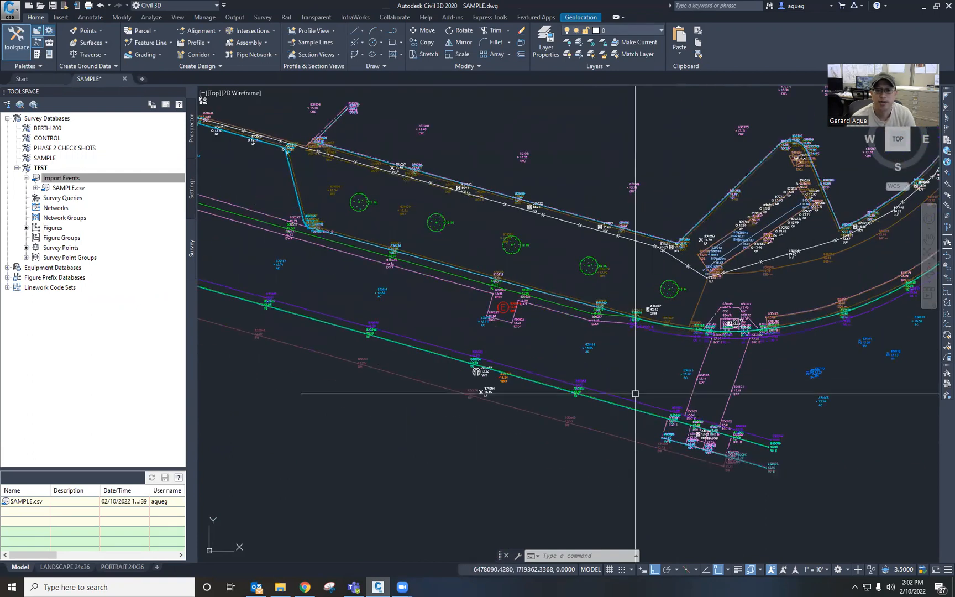
pyautogui.scroll(-2, 633, 394)
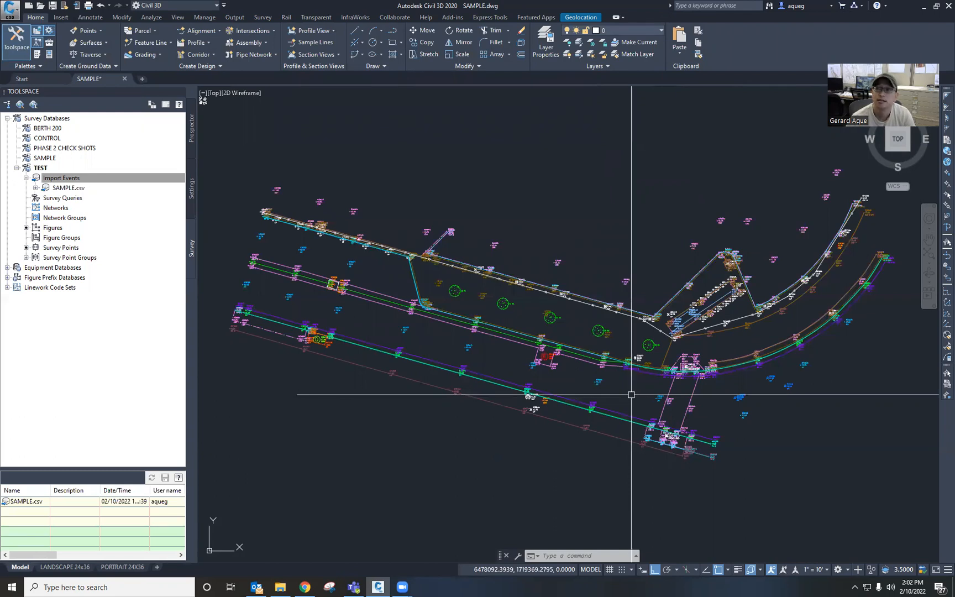
pyautogui.scroll(2, 549, 408)
pyautogui.scroll(6, 549, 407)
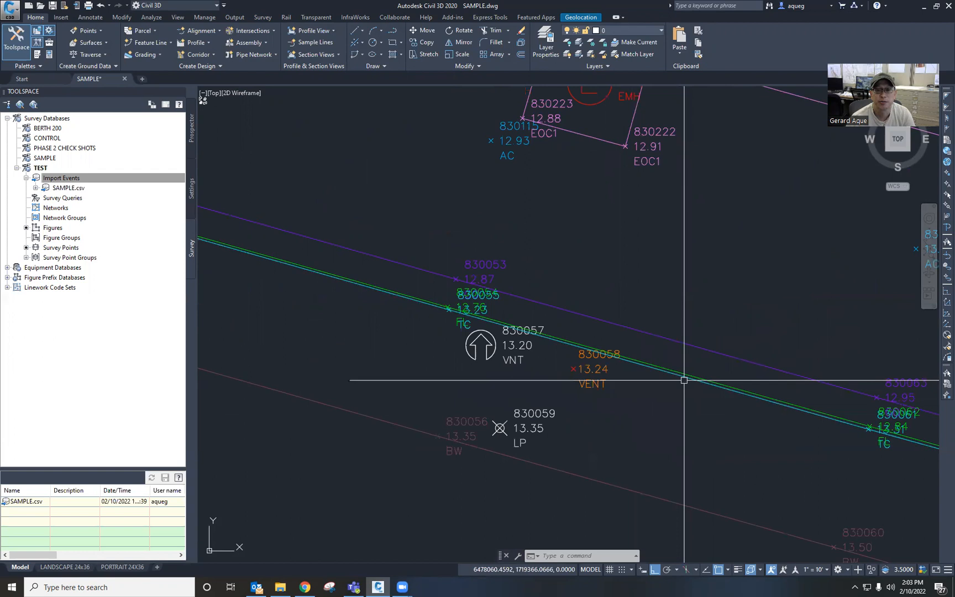
pyautogui.scroll(2, 687, 388)
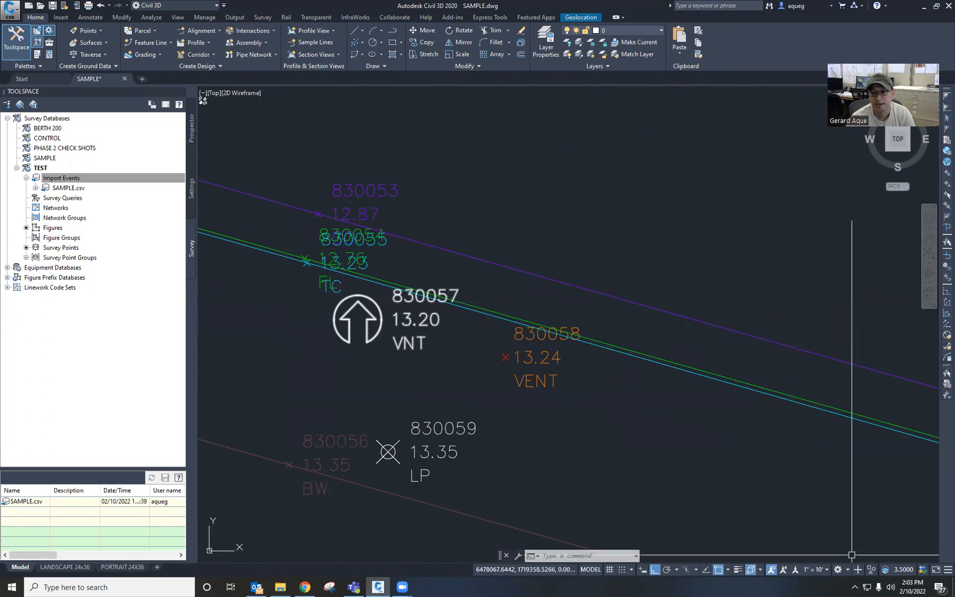
# Step: Set the drawing's annotation scale to 1" = 1'
pyautogui.click(827, 568)
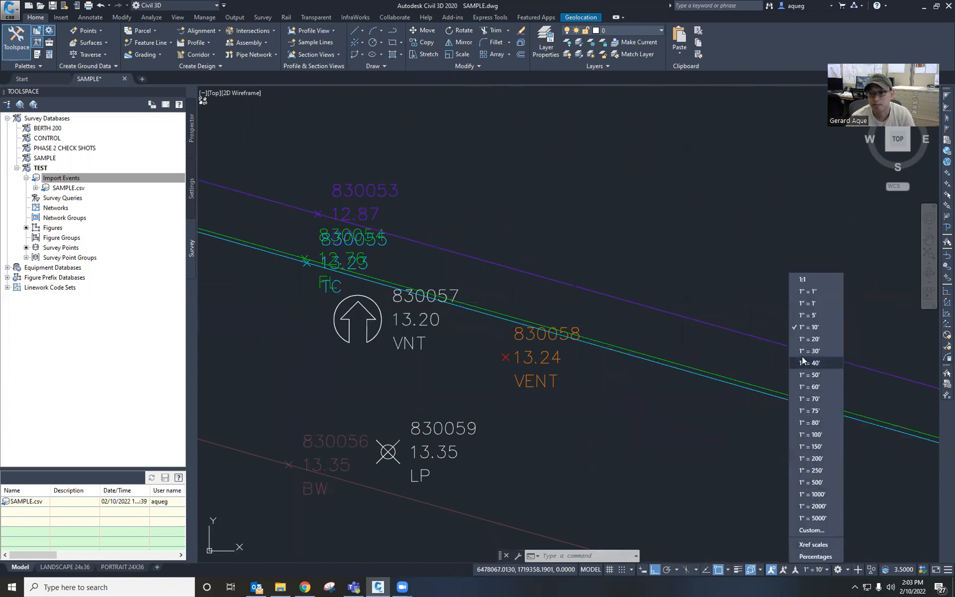
pyautogui.click(813, 303)
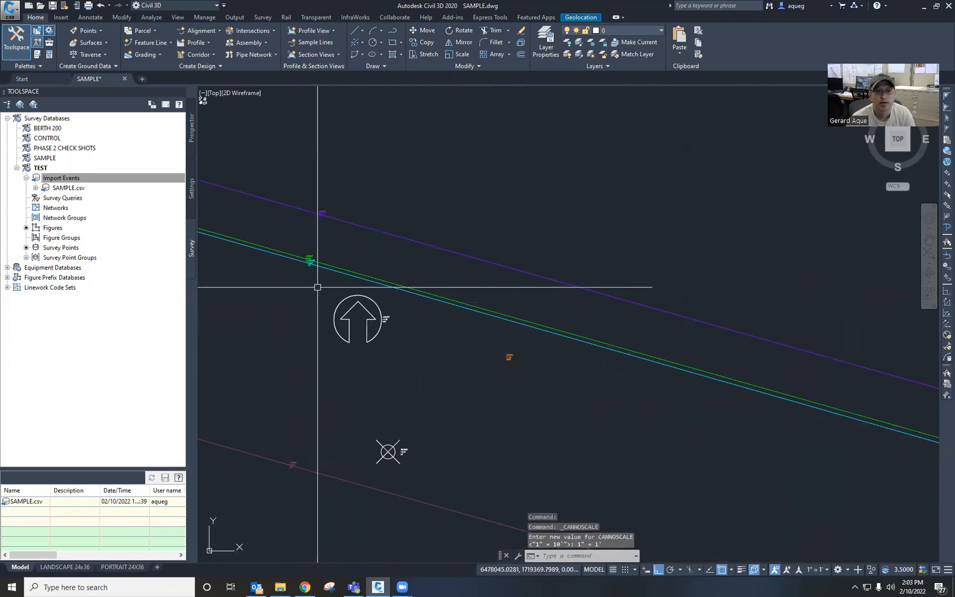
pyautogui.scroll(6, 485, 354)
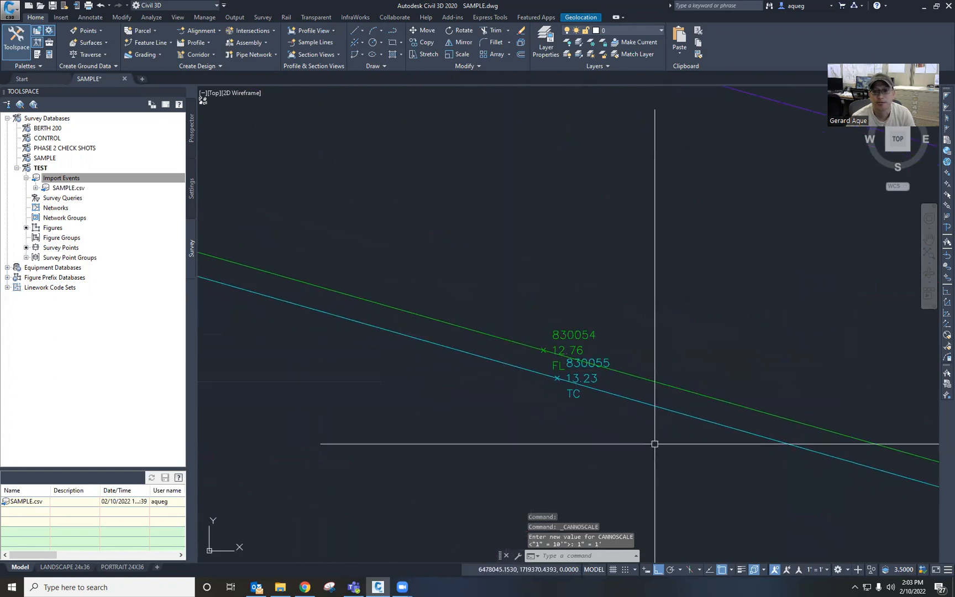
pyautogui.moveTo(415, 337)
pyautogui.mouseDown(button='middle')
pyautogui.moveTo(468, 345)
pyautogui.moveTo(536, 382)
pyautogui.mouseUp(button='middle')
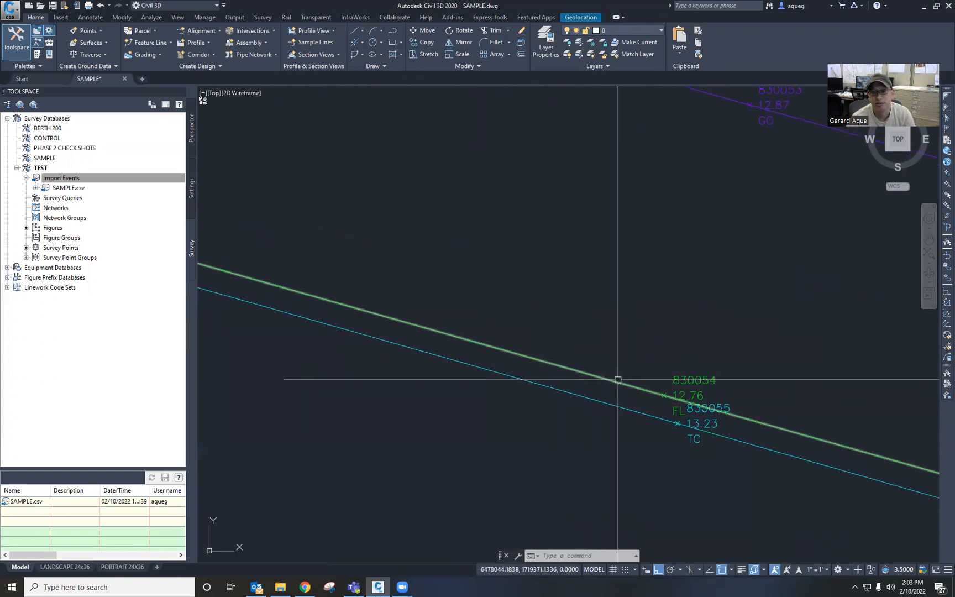
pyautogui.moveTo(614, 380); pyautogui.dragTo(480, 318, button='middle')
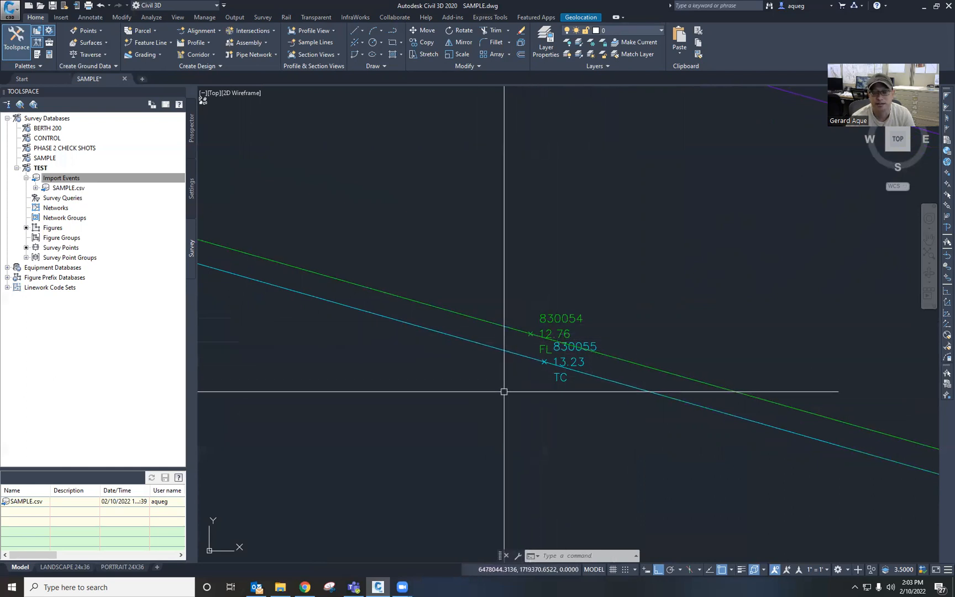
pyautogui.scroll(-2, 501, 392)
pyautogui.scroll(-2, 501, 392)
pyautogui.moveTo(501, 392); pyautogui.dragTo(457, 303, button='middle')
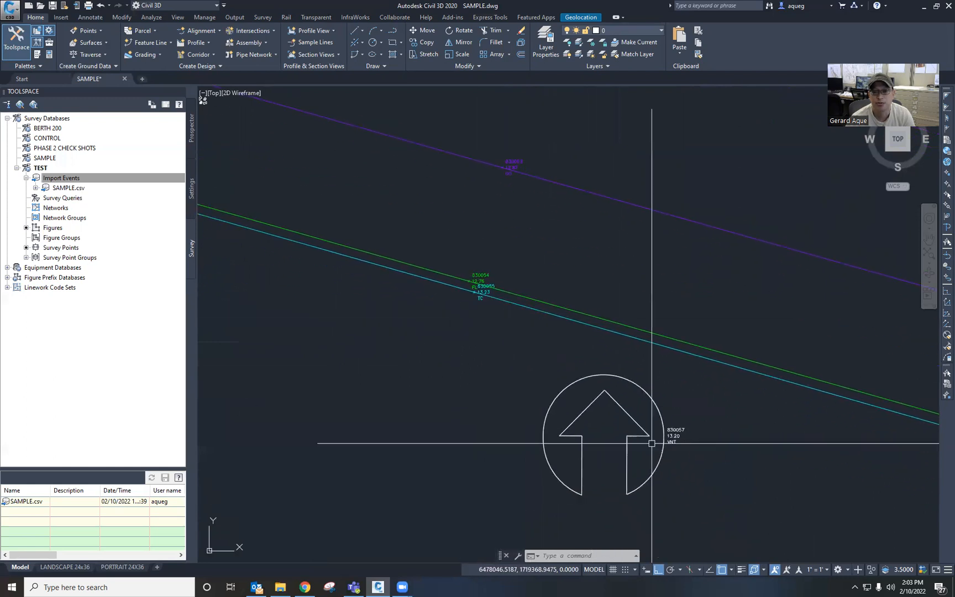
# Step: Set the drawing's annotation scale to 1" = 5'
pyautogui.click(826, 570)
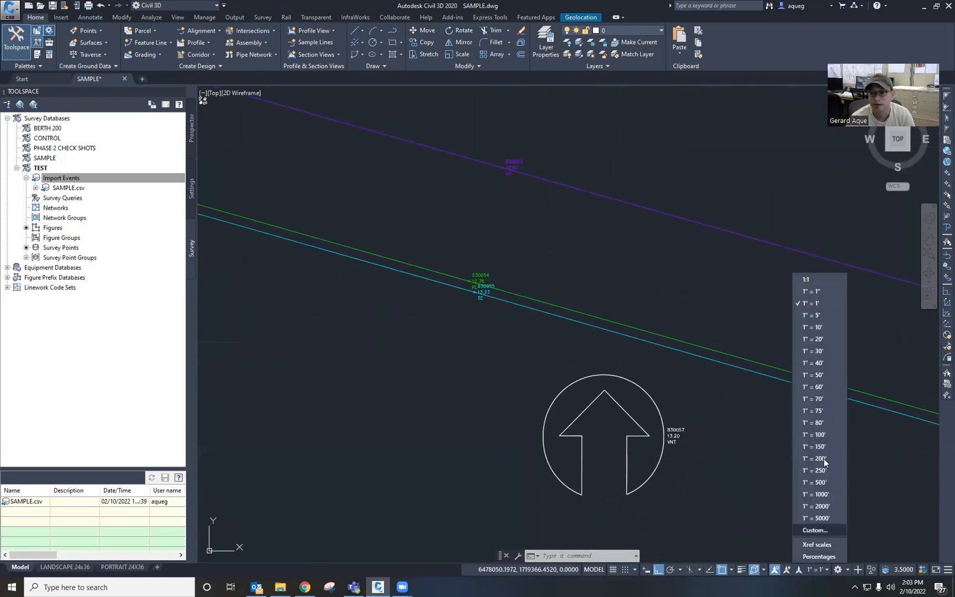
pyautogui.click(813, 315)
pyautogui.scroll(-2, 576, 376)
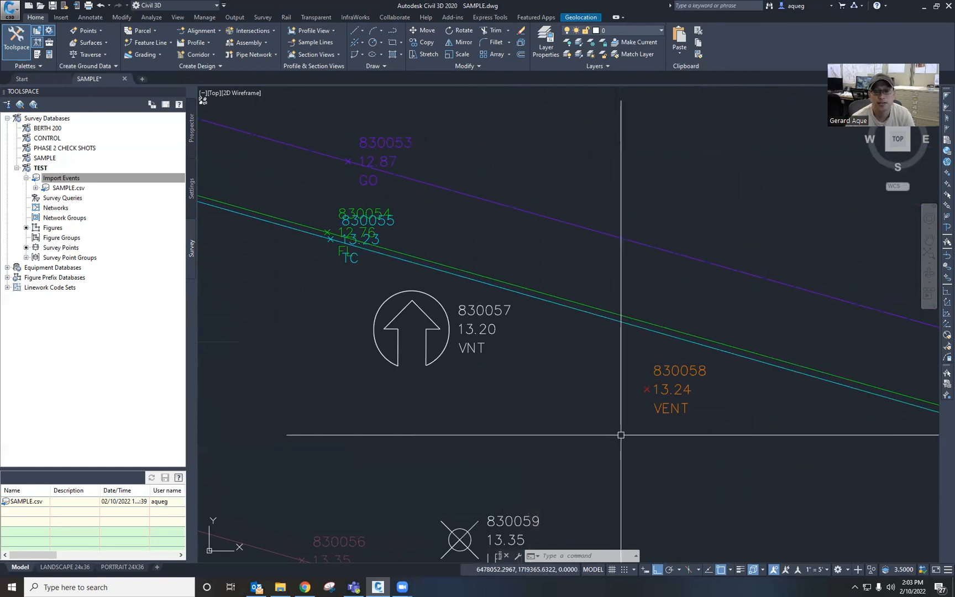
pyautogui.scroll(-3, 657, 423)
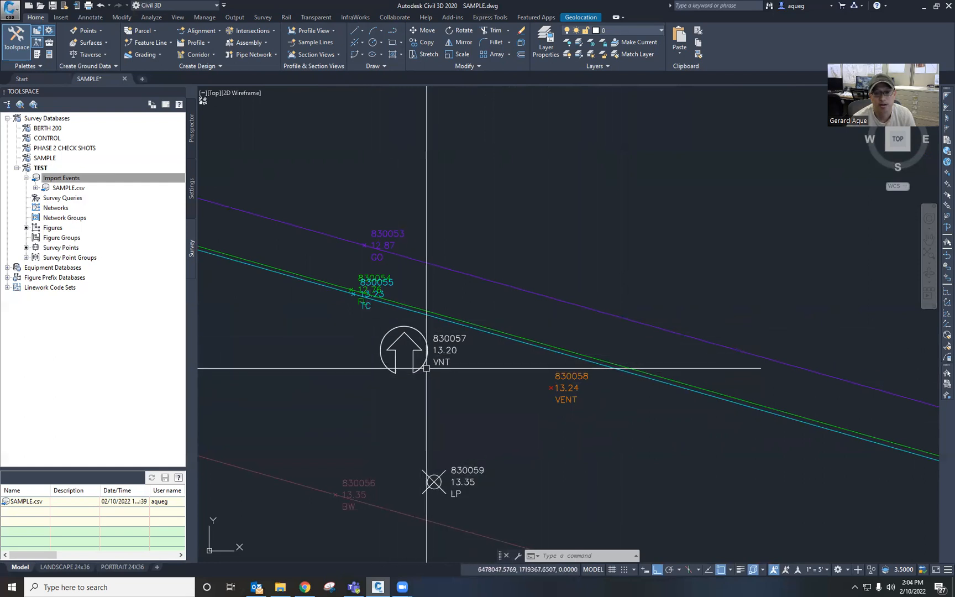
pyautogui.moveTo(425, 385); pyautogui.dragTo(425, 390, button='middle')
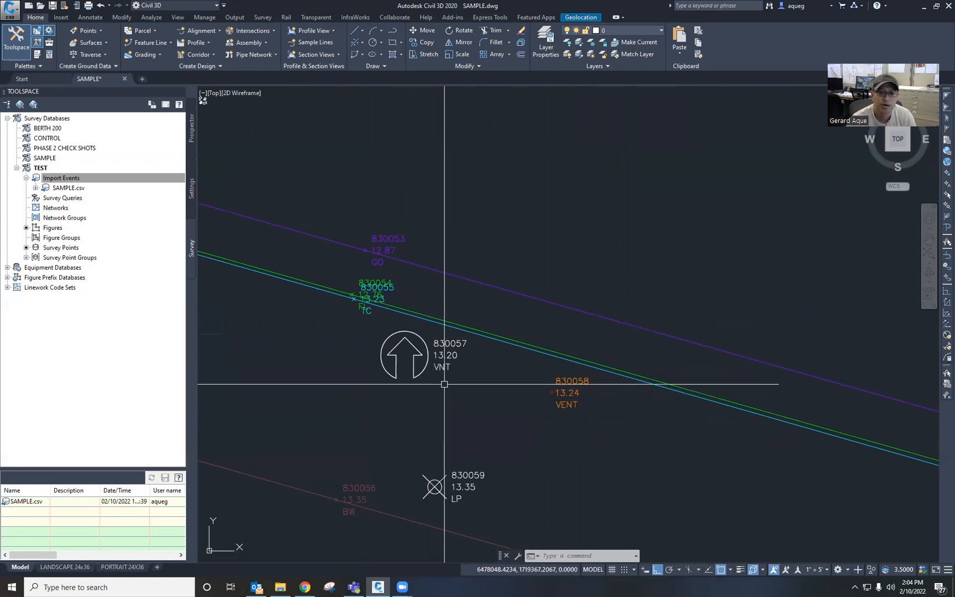
pyautogui.scroll(2, 445, 384)
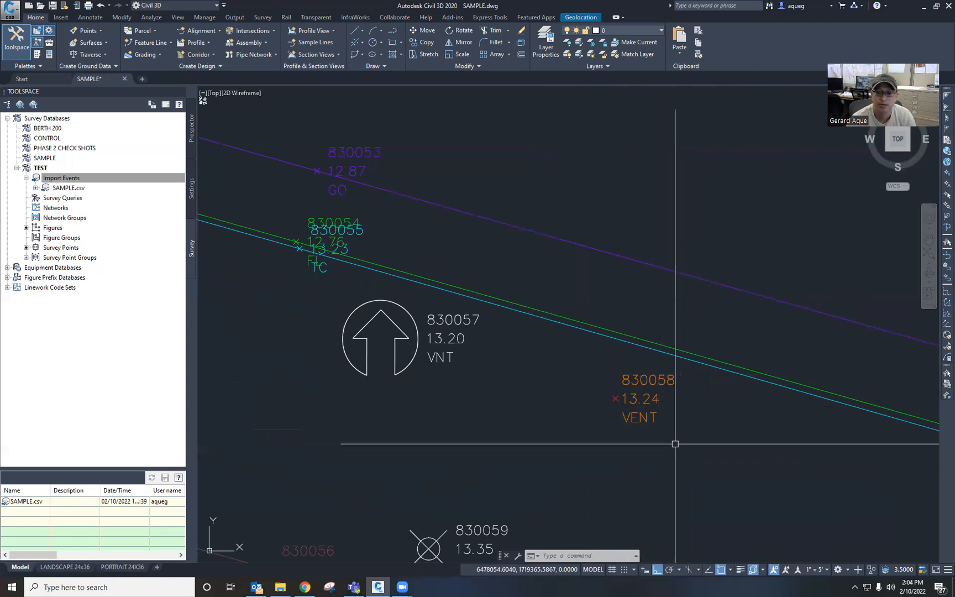
# Step: Change the description of survey point 830058 to VNT in its survey point properties
pyautogui.click(638, 397)
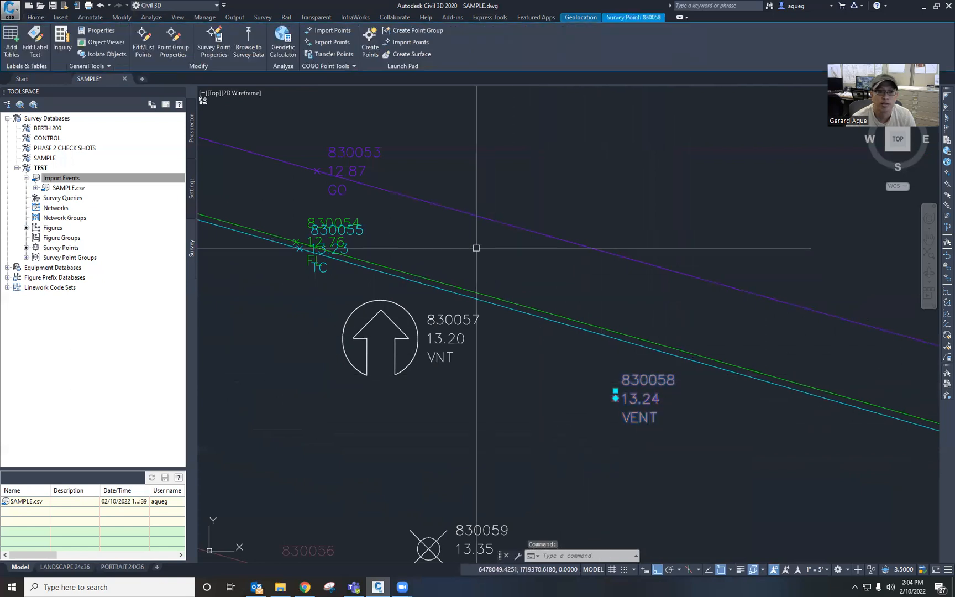
pyautogui.click(218, 52)
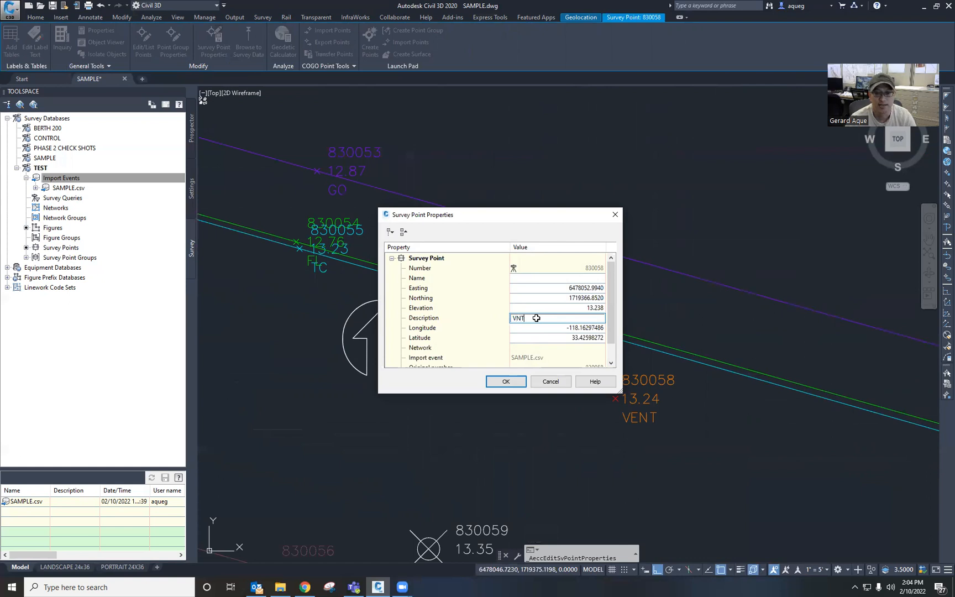
pyautogui.click(505, 383)
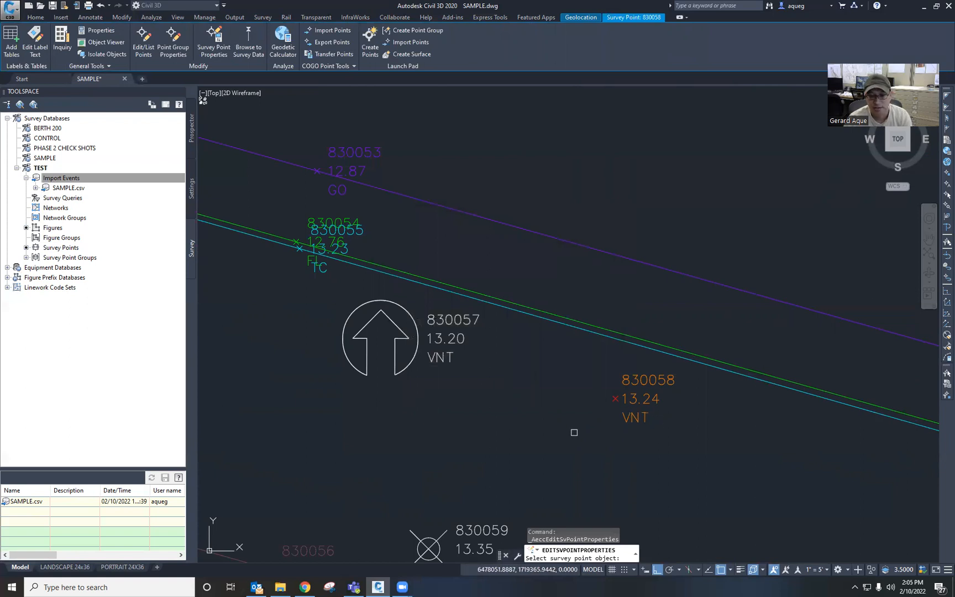
# Step: Finish the survey point edit and update the linework, keeping figure prefix database PORTLA and processing by import order
pyautogui.press('Return')
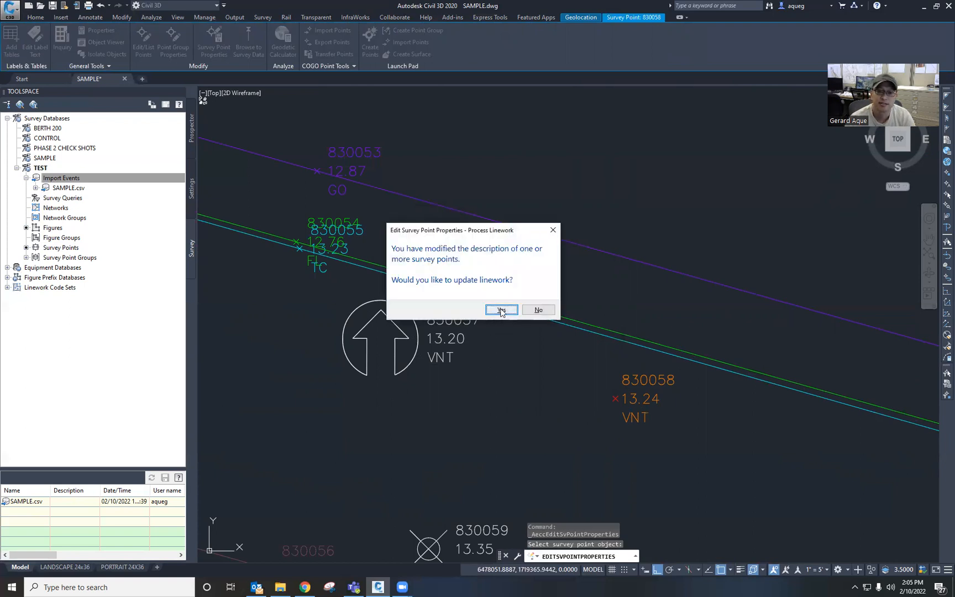
pyautogui.click(501, 311)
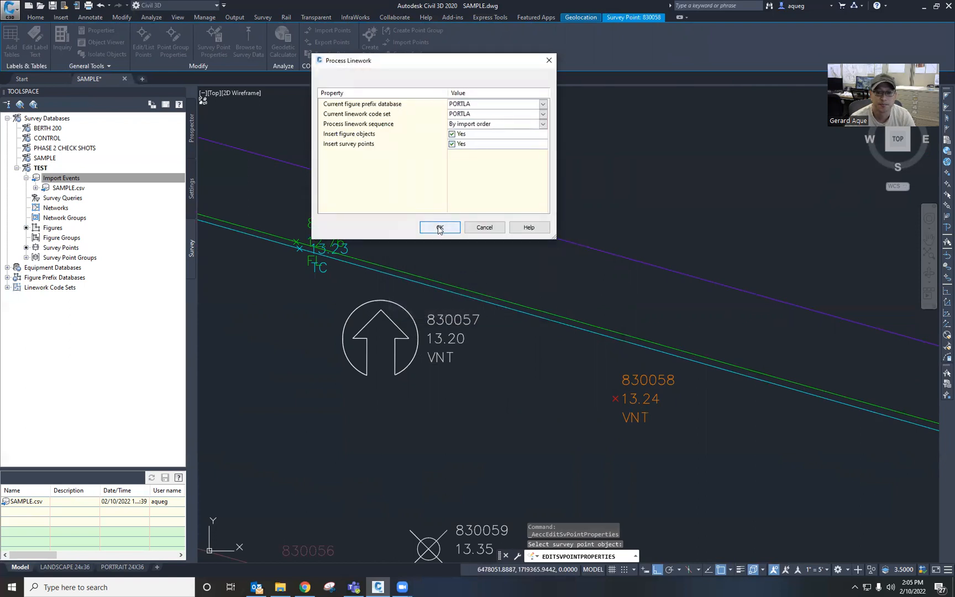
pyautogui.click(439, 227)
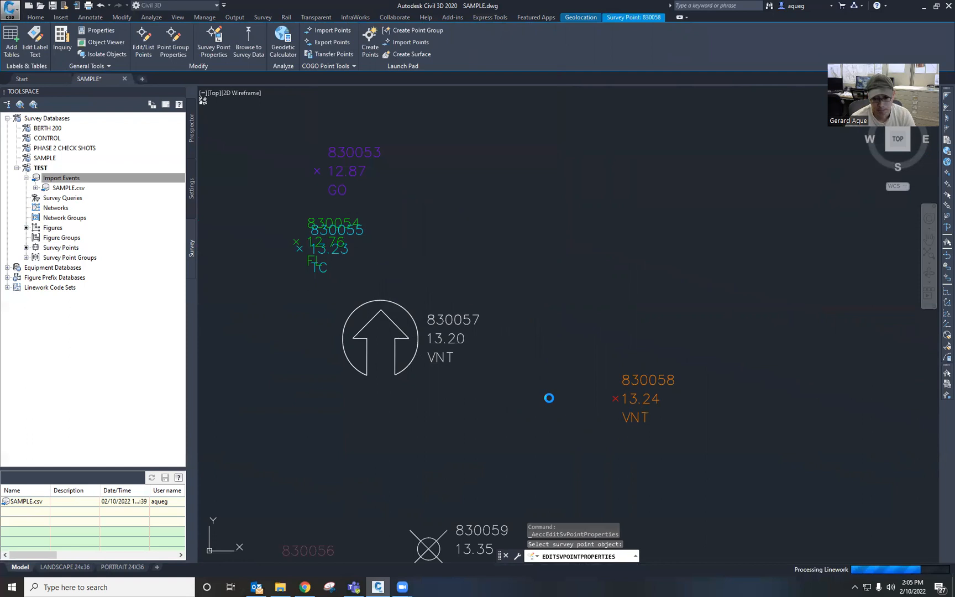
# Step: Zoom and pan along the survey figures to inspect the point labels and linework
pyautogui.scroll(-5, 549, 398)
pyautogui.scroll(8, 550, 402)
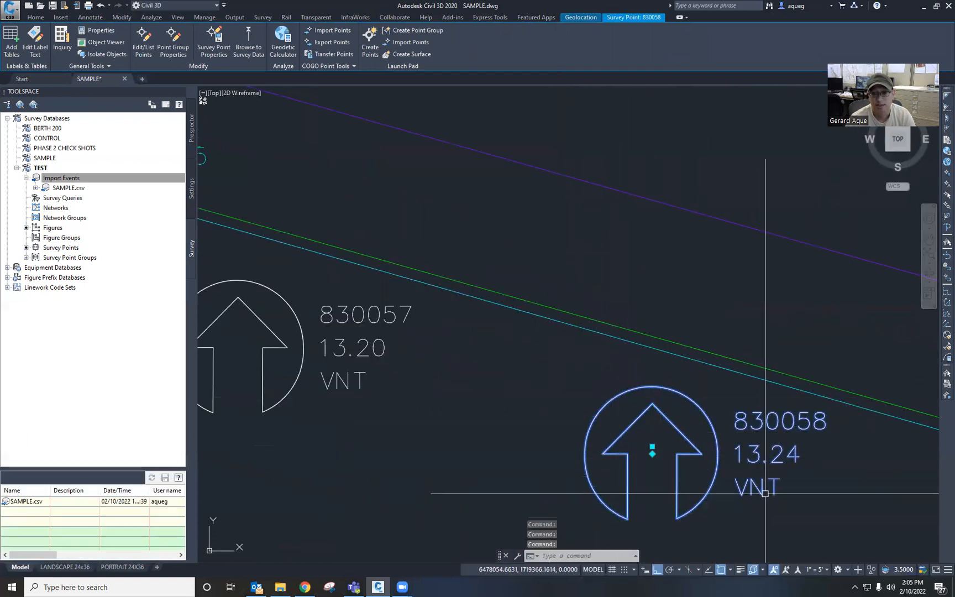
pyautogui.scroll(3, 639, 454)
pyautogui.scroll(-3, 700, 435)
pyautogui.scroll(-2, 700, 435)
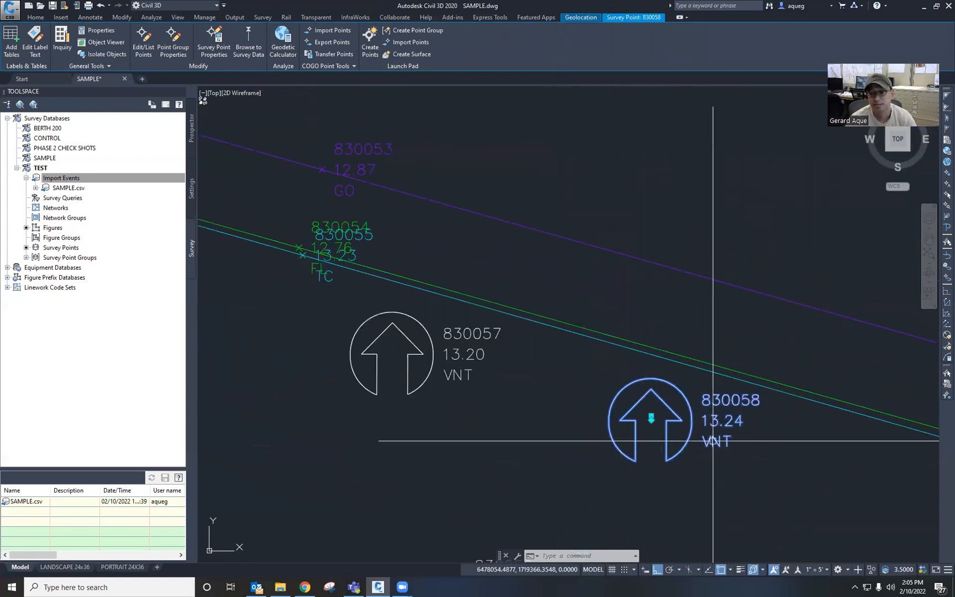
pyautogui.press('Escape')
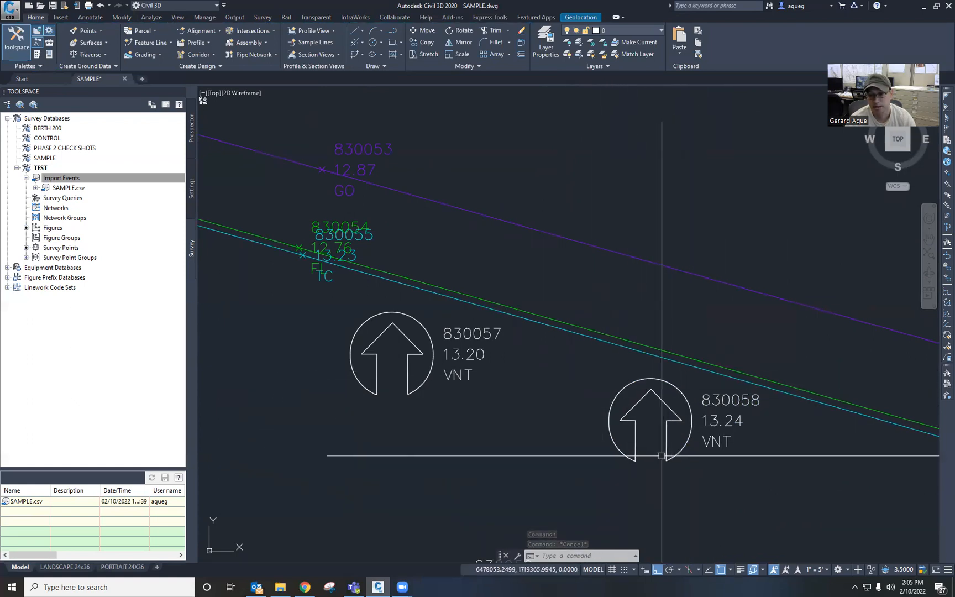
pyautogui.scroll(-3, 723, 455)
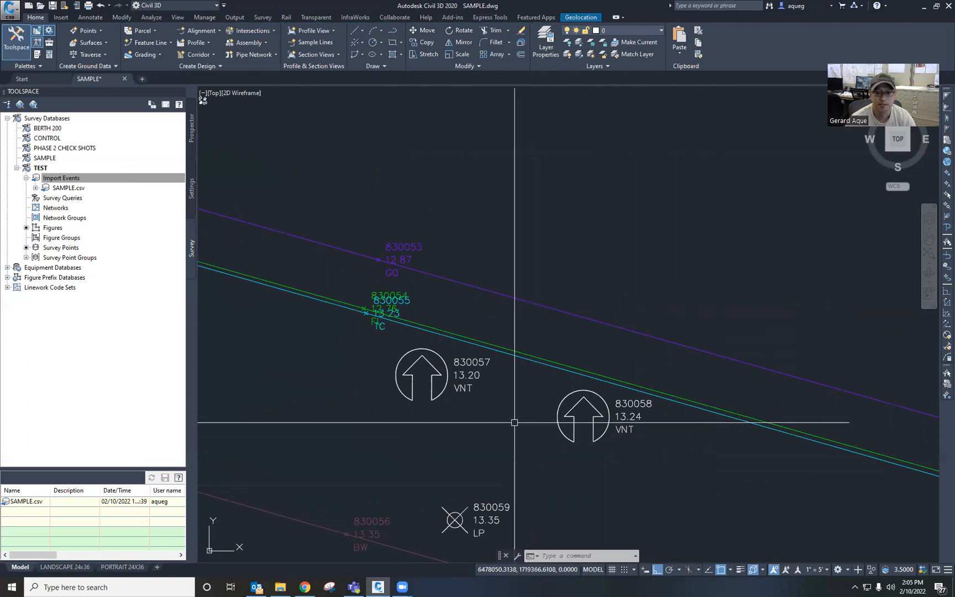
pyautogui.press('Escape')
pyautogui.press('Escape')
pyautogui.scroll(-6, 514, 422)
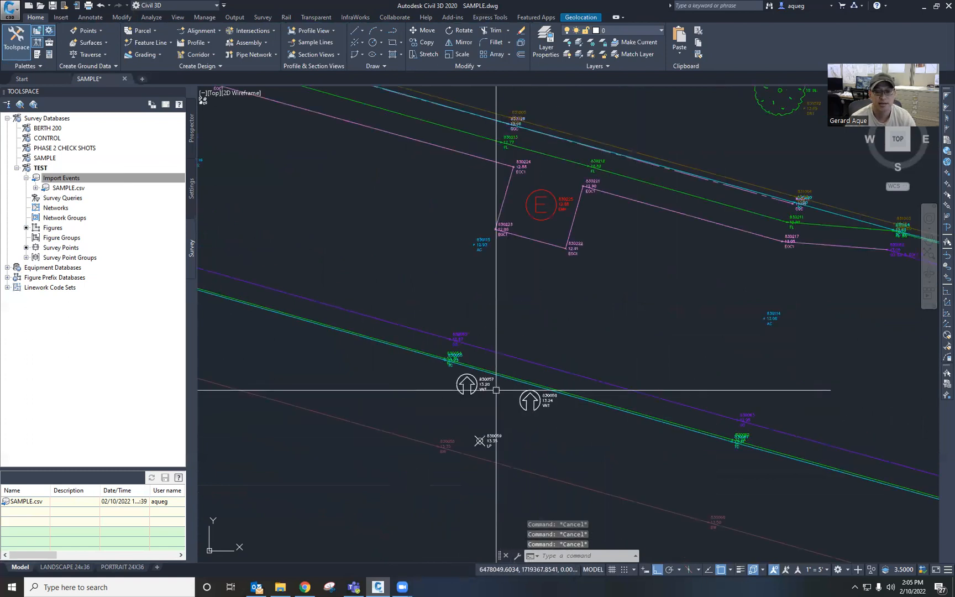
pyautogui.moveTo(274, 223); pyautogui.dragTo(506, 367, button='middle')
pyautogui.moveTo(258, 289)
pyautogui.mouseDown(button='middle')
pyautogui.moveTo(610, 428)
pyautogui.moveTo(697, 482)
pyautogui.mouseUp(button='middle')
pyautogui.moveTo(495, 356); pyautogui.dragTo(517, 388, button='middle')
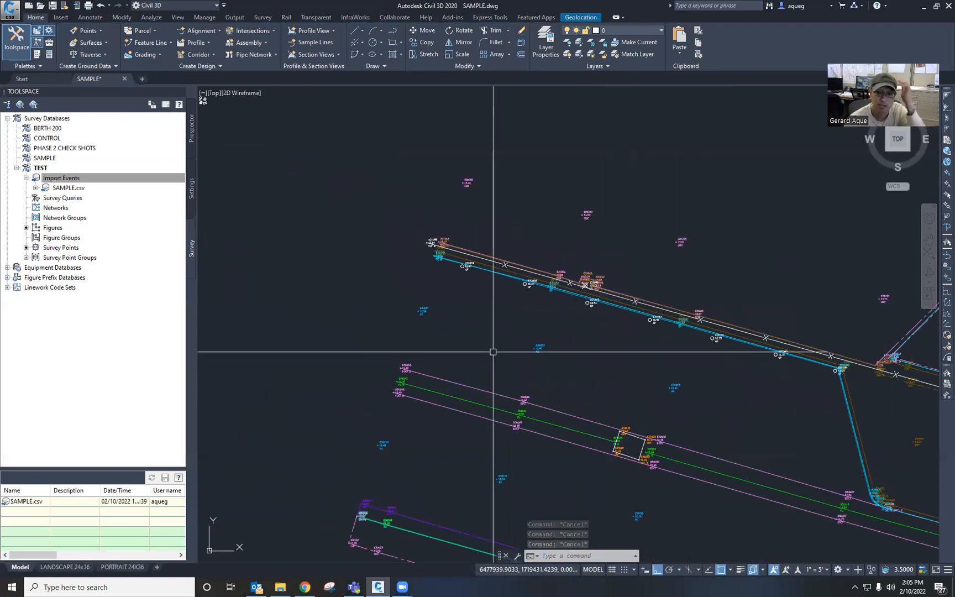
pyautogui.scroll(8, 456, 267)
pyautogui.moveTo(669, 349); pyautogui.dragTo(409, 298, button='middle')
pyautogui.moveTo(712, 358); pyautogui.dragTo(370, 304, button='middle')
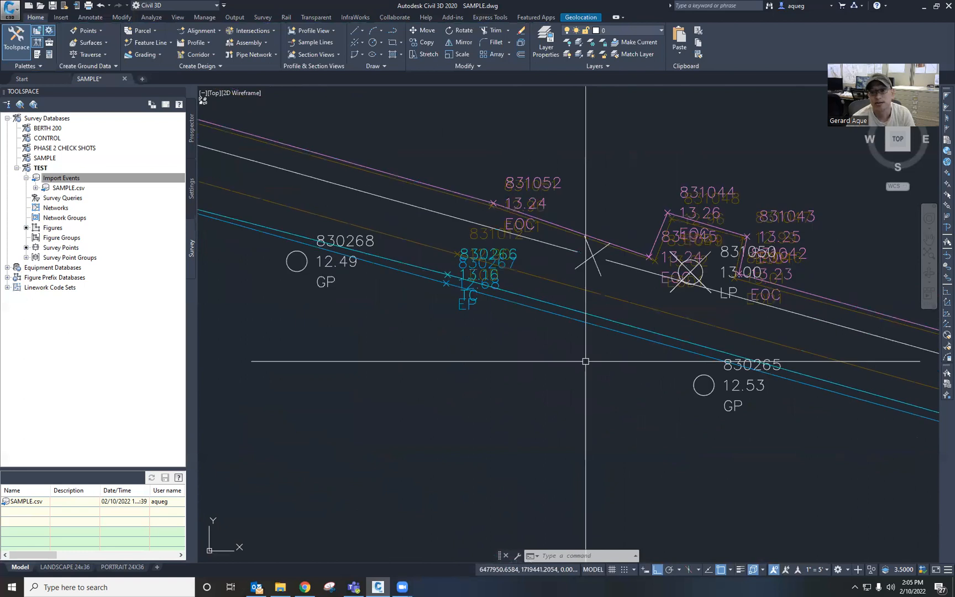
pyautogui.scroll(4, 682, 336)
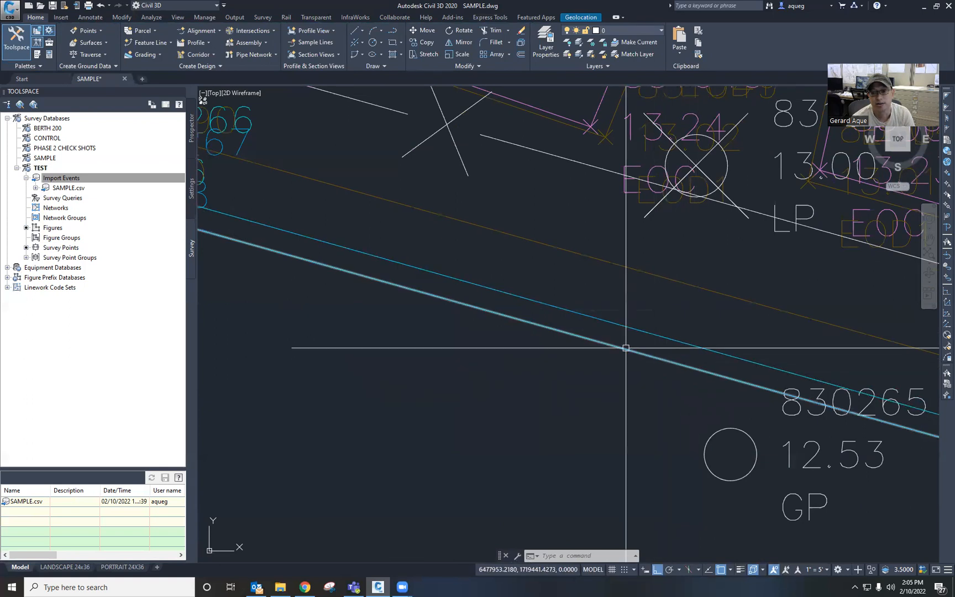
pyautogui.scroll(-4, 646, 362)
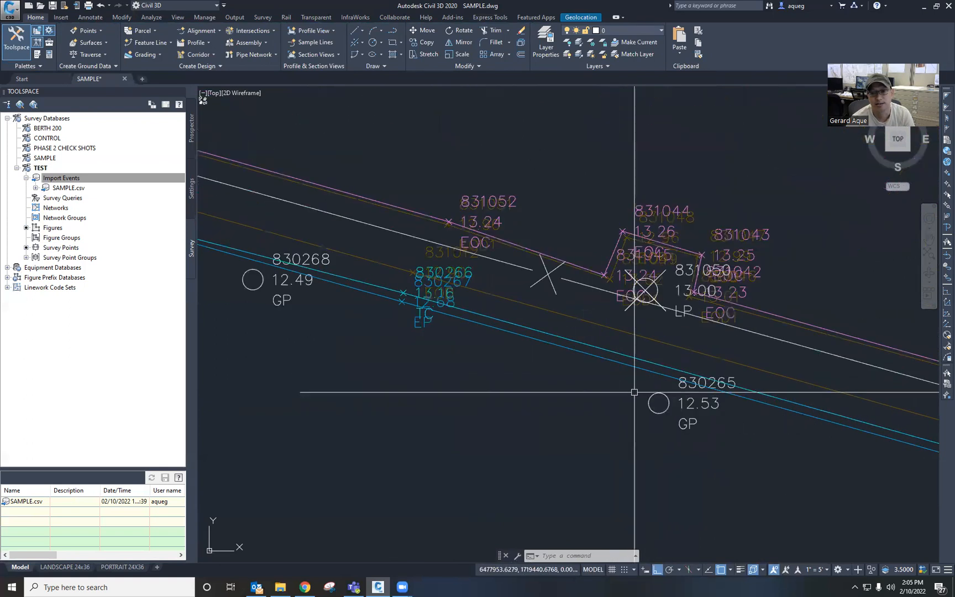
pyautogui.moveTo(772, 442)
pyautogui.mouseDown(button='middle')
pyautogui.moveTo(734, 439)
pyautogui.moveTo(482, 350)
pyautogui.mouseUp(button='middle')
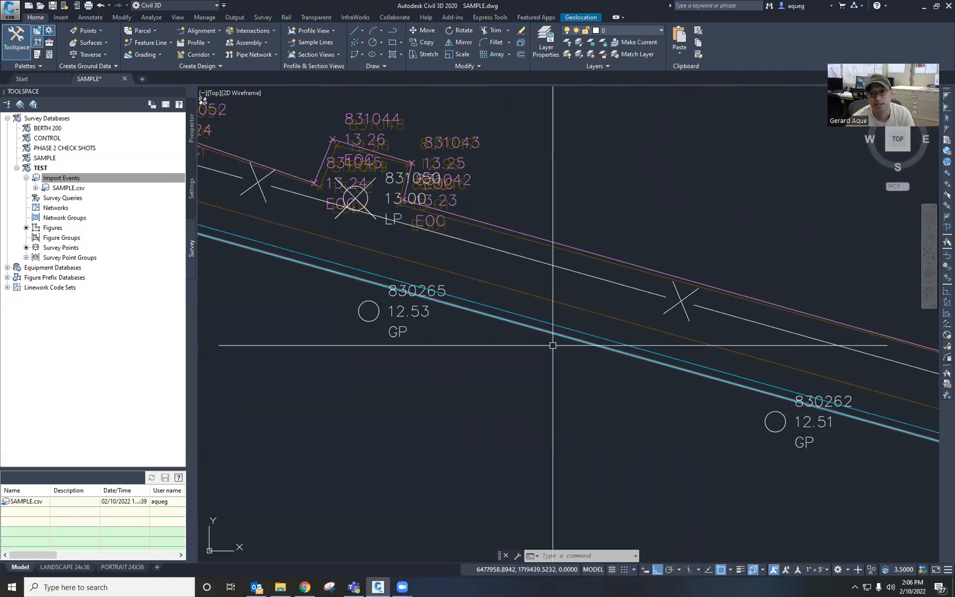
pyautogui.moveTo(477, 378)
pyautogui.mouseDown(button='middle')
pyautogui.moveTo(608, 419)
pyautogui.moveTo(758, 445)
pyautogui.mouseUp(button='middle')
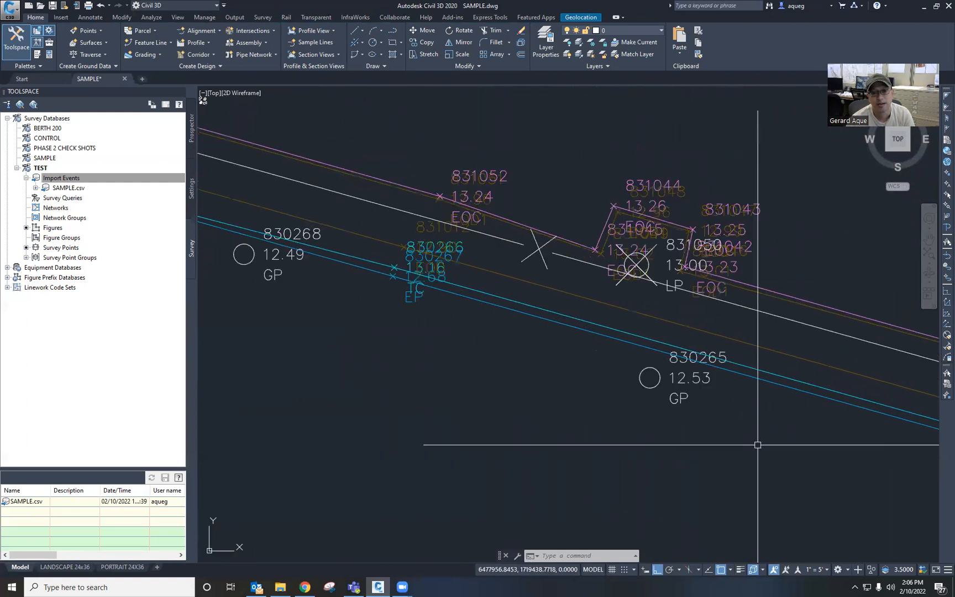
pyautogui.moveTo(418, 363); pyautogui.dragTo(758, 451, button='middle')
pyautogui.moveTo(457, 379); pyautogui.dragTo(708, 460, button='middle')
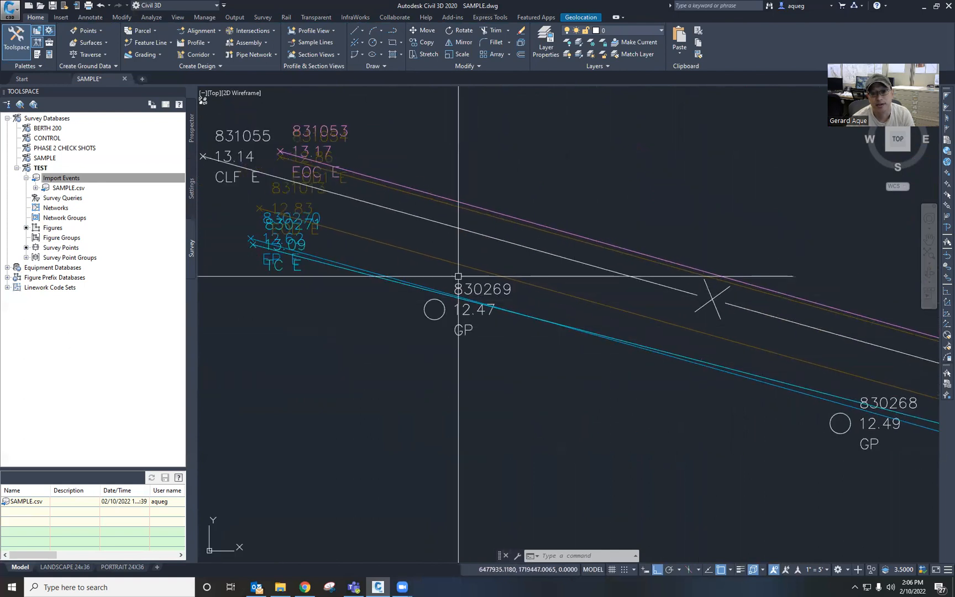
pyautogui.moveTo(478, 367); pyautogui.dragTo(678, 454, button='middle')
pyautogui.scroll(4, 462, 358)
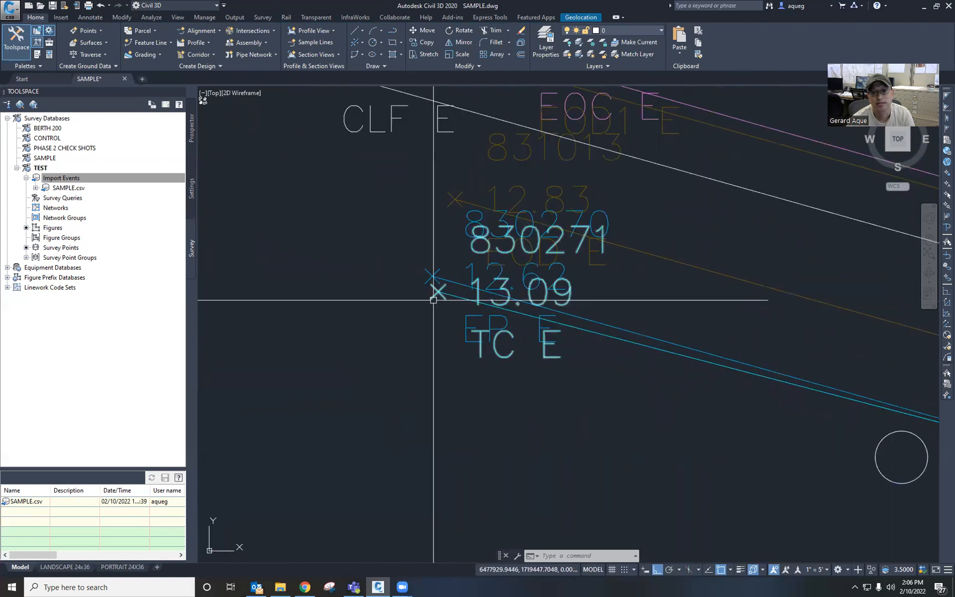
pyautogui.moveTo(431, 301)
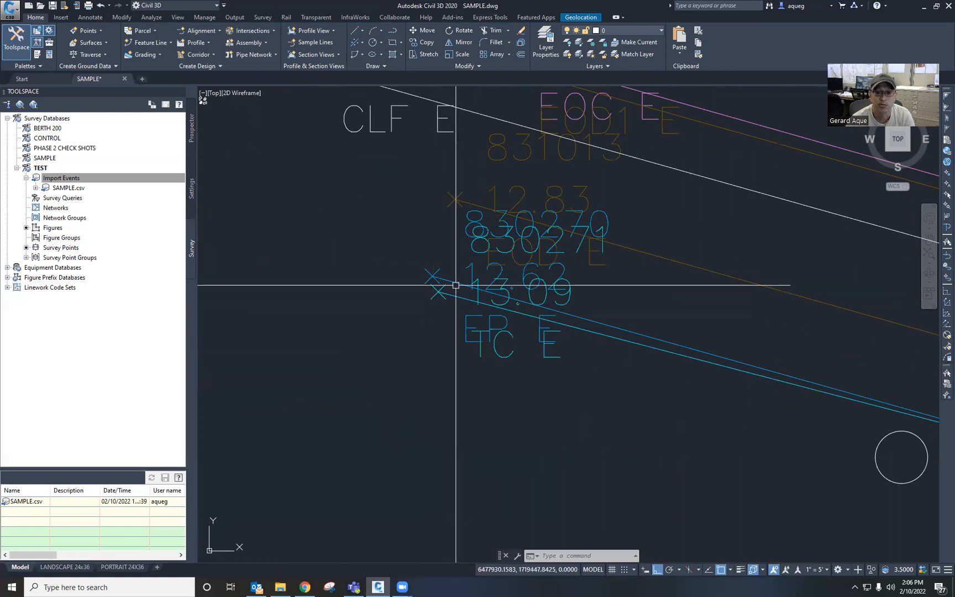
pyautogui.moveTo(578, 403); pyautogui.dragTo(500, 412, button='middle')
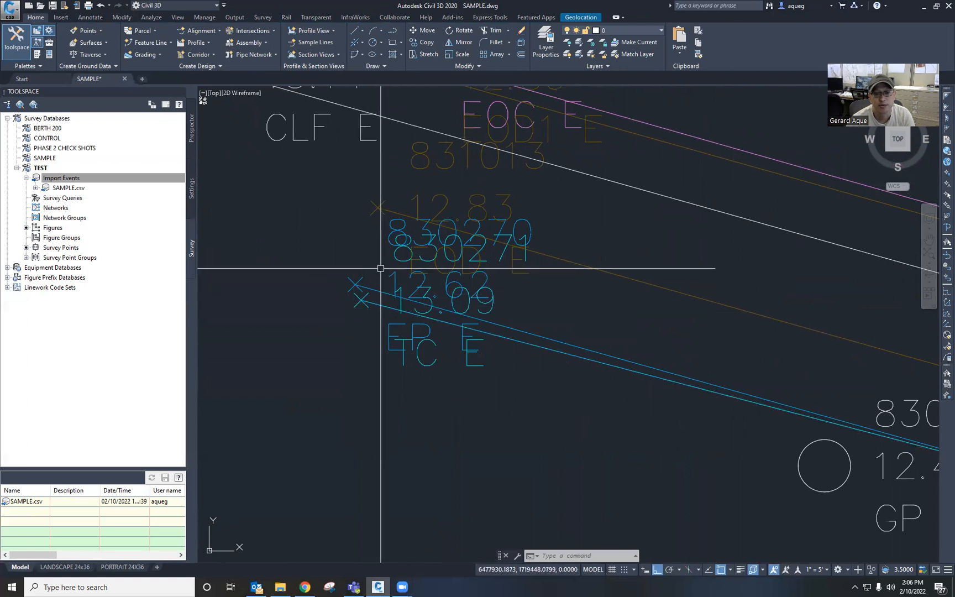
pyautogui.moveTo(698, 444); pyautogui.dragTo(362, 346, button='middle')
pyautogui.moveTo(770, 463)
pyautogui.mouseDown(button='middle')
pyautogui.moveTo(505, 408)
pyautogui.moveTo(344, 362)
pyautogui.mouseUp(button='middle')
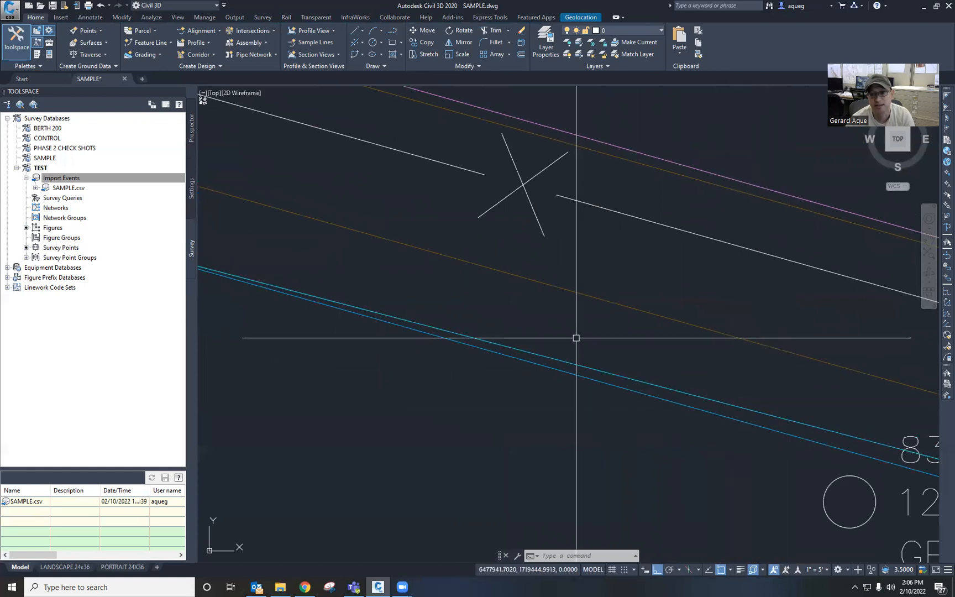
pyautogui.scroll(-4, 566, 405)
pyautogui.moveTo(567, 405); pyautogui.dragTo(799, 469, button='middle')
pyautogui.scroll(4, 506, 399)
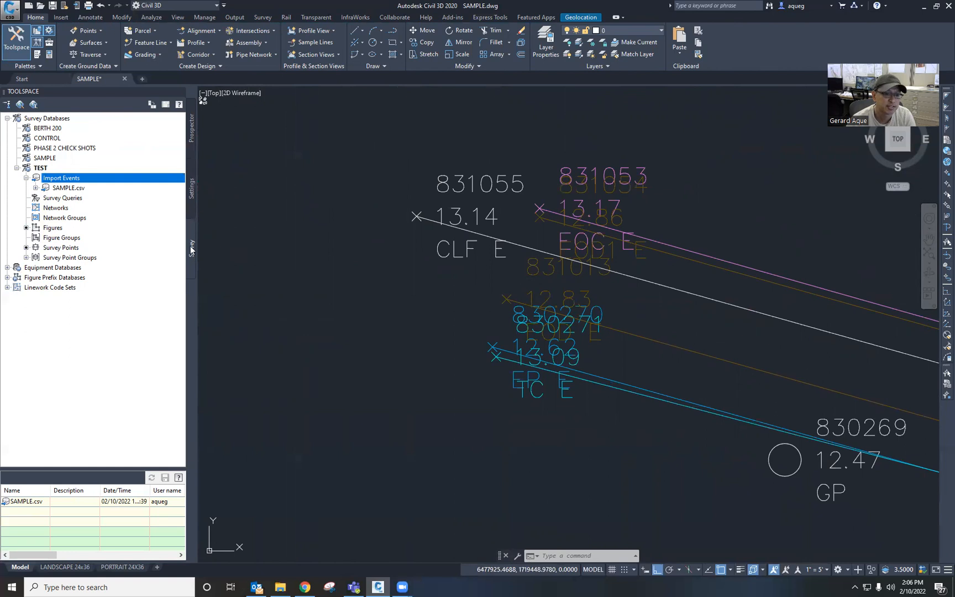
# Step: Unlock the points of the SAMPLE.csv import event in the drawing
pyautogui.click(67, 188)
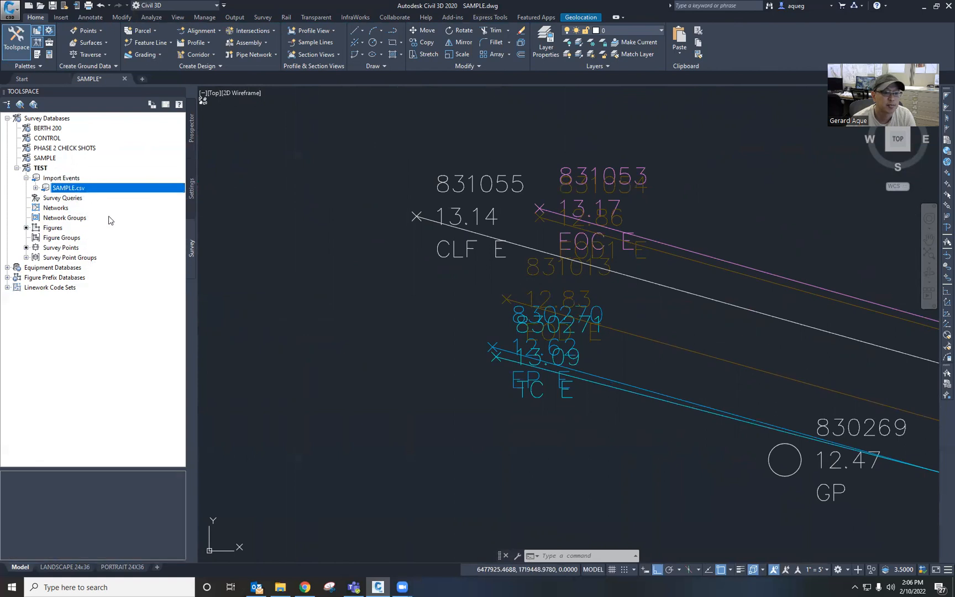
pyautogui.rightClick(81, 191)
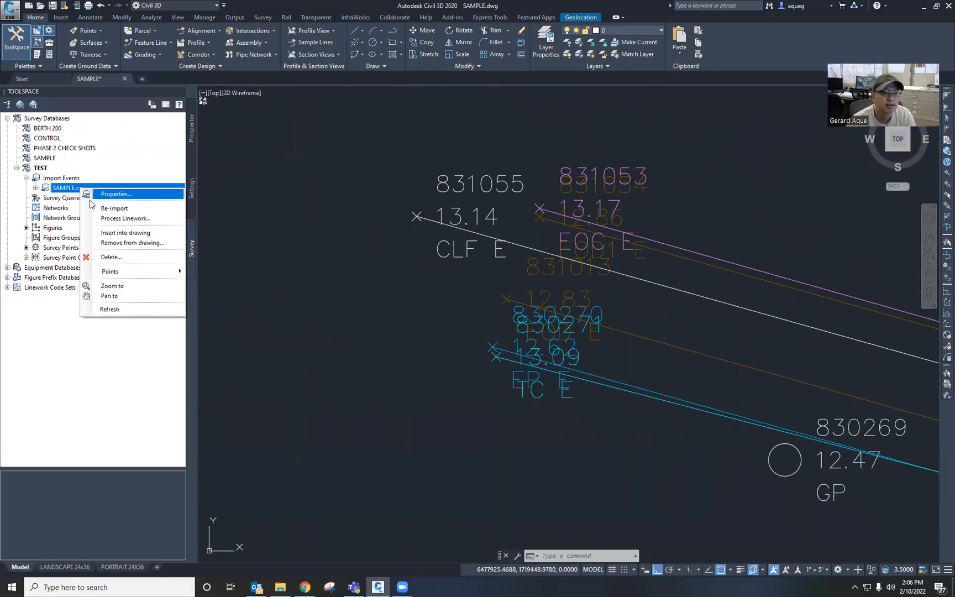
pyautogui.moveTo(126, 274)
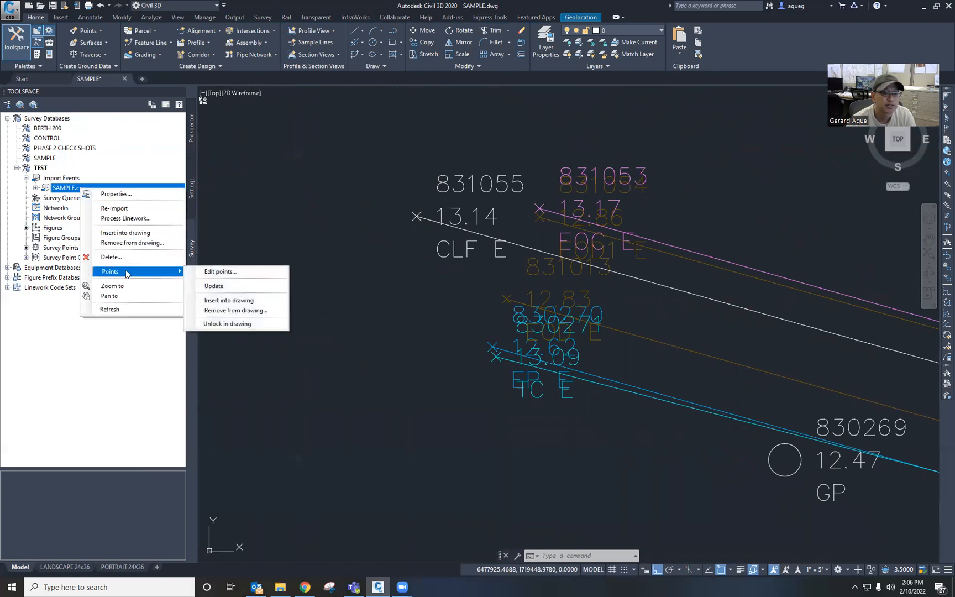
pyautogui.click(218, 325)
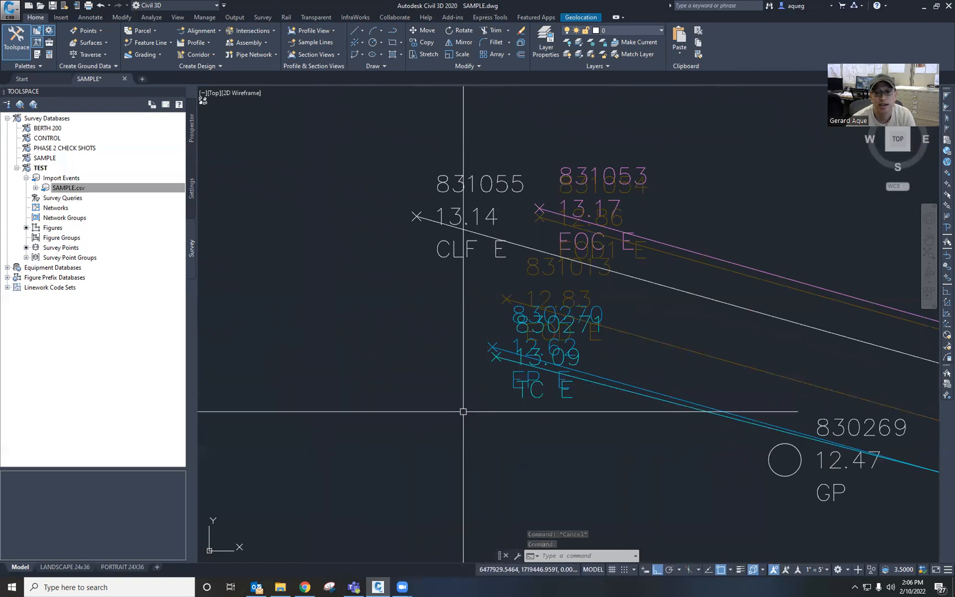
# Step: Select the survey point at the end of the cyan figure and stretch its grip to a new position slightly above, with Ortho off
pyautogui.moveTo(478, 411); pyautogui.dragTo(460, 417, button='middle')
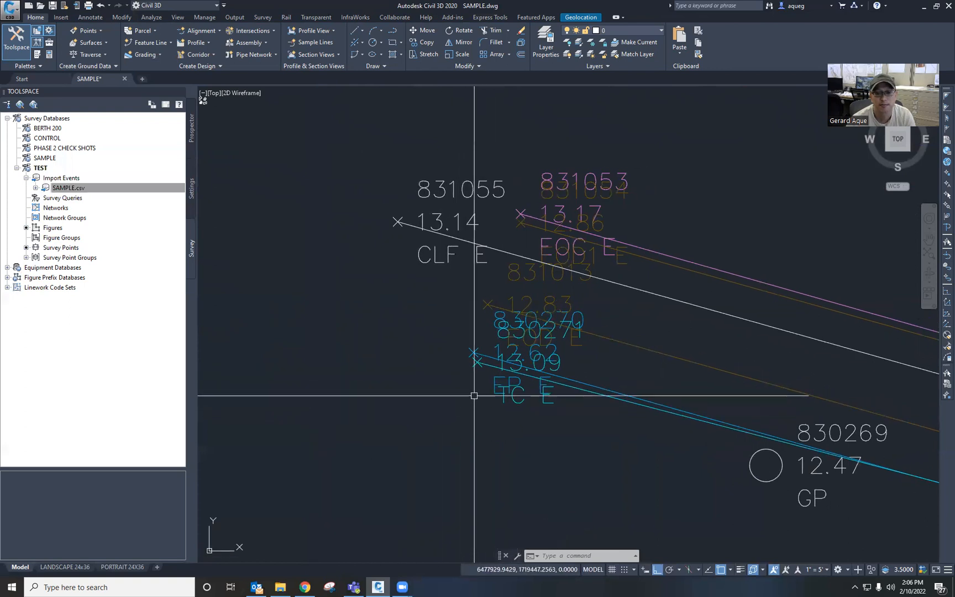
pyautogui.scroll(10, 478, 392)
pyautogui.moveTo(486, 386); pyautogui.dragTo(488, 454, button='middle')
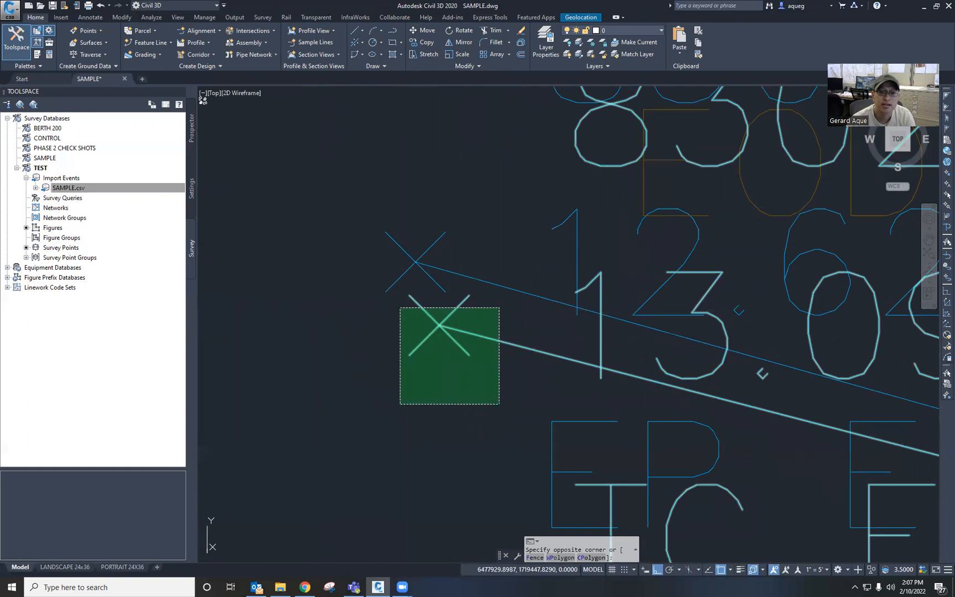
pyautogui.click(400, 308)
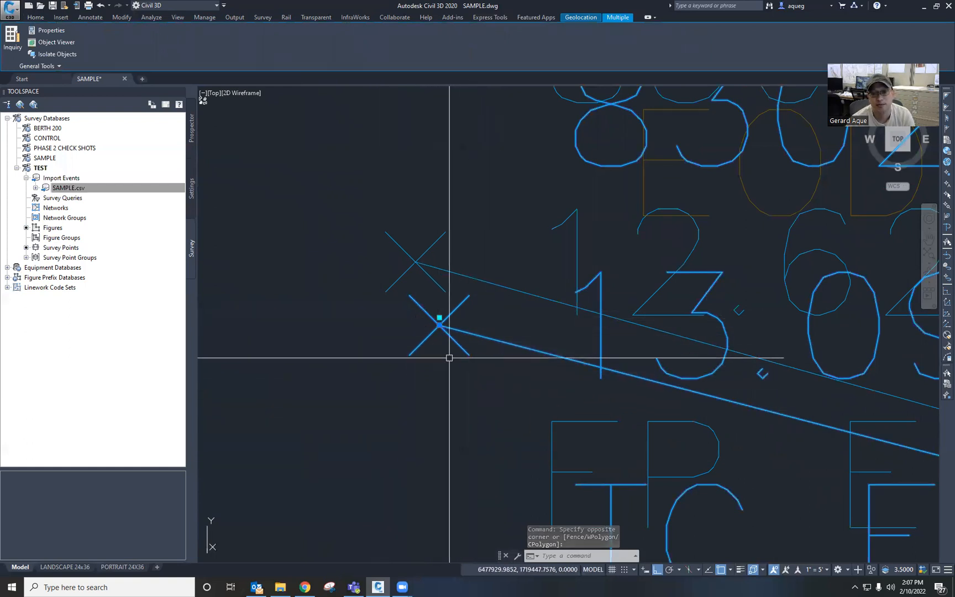
pyautogui.click(439, 325)
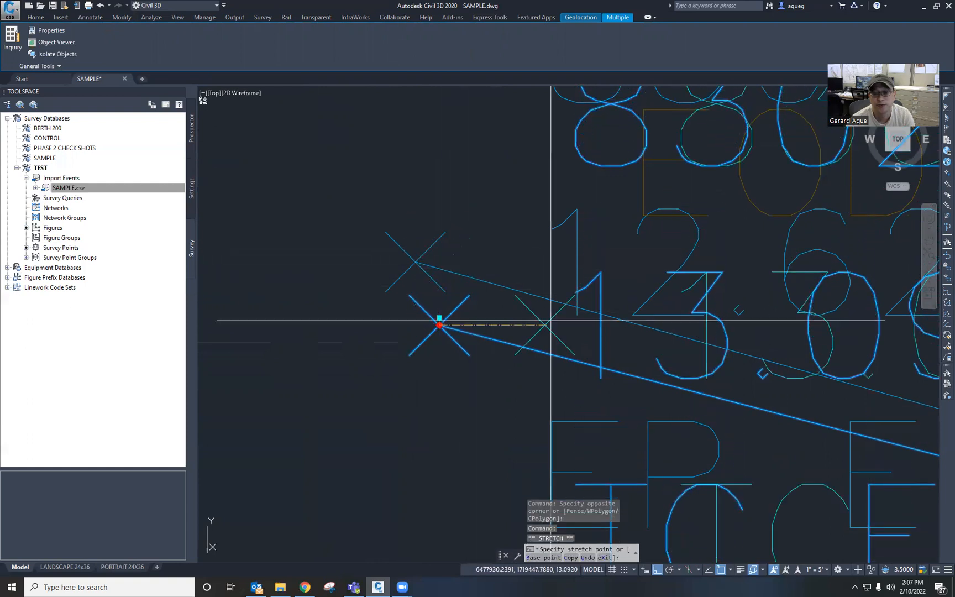
pyautogui.click(657, 570)
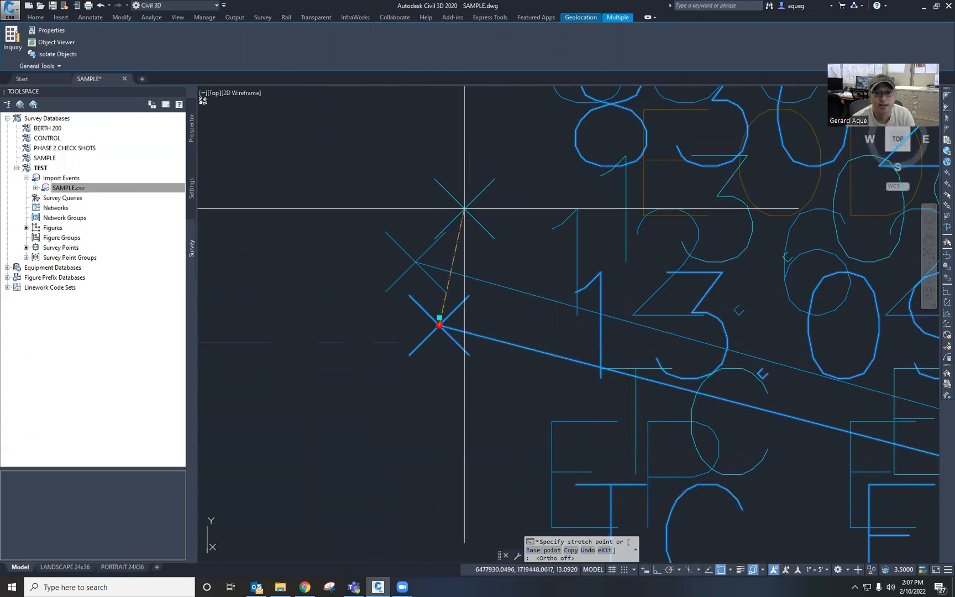
pyautogui.click(464, 208)
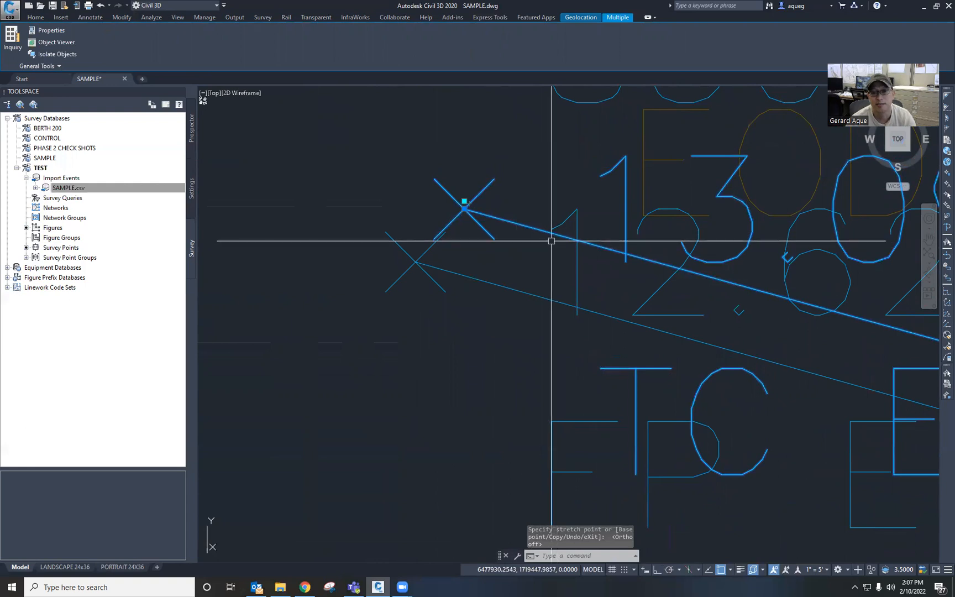
pyautogui.press('Escape')
pyautogui.press('Escape')
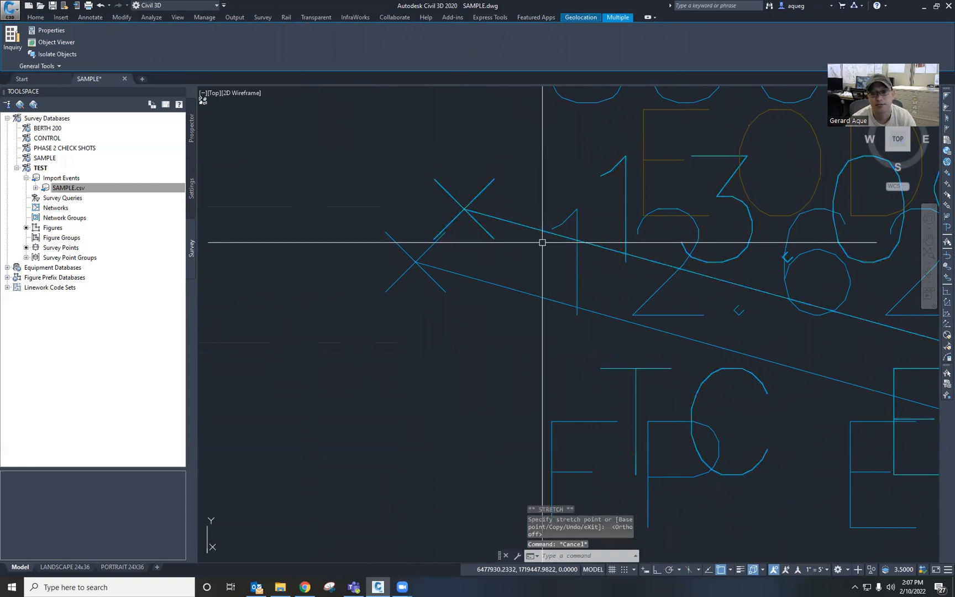
# Step: Pan and zoom out across the survey figures to review the edited point and surrounding linework
pyautogui.moveTo(523, 258)
pyautogui.mouseDown(button='middle')
pyautogui.moveTo(471, 303)
pyautogui.moveTo(468, 322)
pyautogui.mouseUp(button='middle')
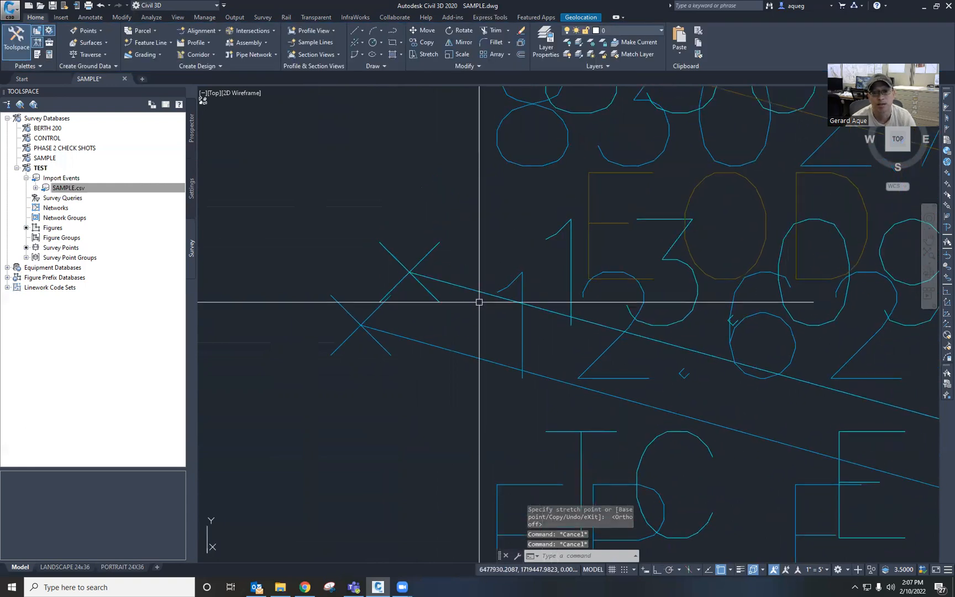
pyautogui.scroll(-5, 445, 348)
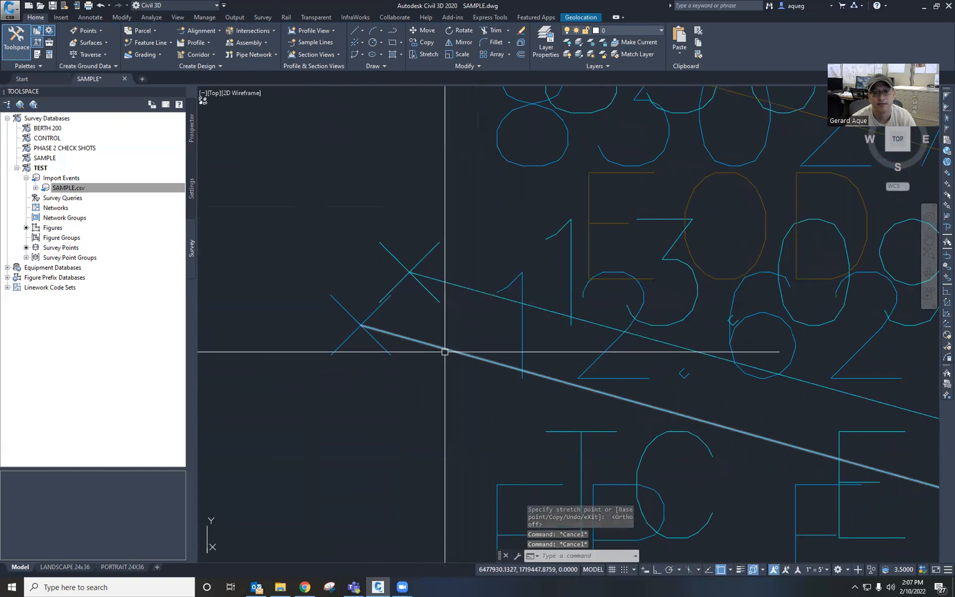
pyautogui.moveTo(595, 420); pyautogui.dragTo(413, 333, button='middle')
pyautogui.moveTo(723, 461); pyautogui.dragTo(471, 384, button='middle')
pyautogui.moveTo(767, 458); pyautogui.dragTo(454, 356, button='middle')
pyautogui.moveTo(817, 455); pyautogui.dragTo(534, 368, button='middle')
pyautogui.moveTo(744, 440); pyautogui.dragTo(447, 356, button='middle')
pyautogui.moveTo(775, 442); pyautogui.dragTo(486, 351, button='middle')
pyautogui.moveTo(721, 419); pyautogui.dragTo(442, 330, button='middle')
pyautogui.moveTo(778, 427)
pyautogui.mouseDown(button='middle')
pyautogui.moveTo(484, 364)
pyautogui.moveTo(491, 359)
pyautogui.mouseUp(button='middle')
pyautogui.moveTo(753, 445); pyautogui.dragTo(539, 390, button='middle')
pyautogui.moveTo(763, 436)
pyautogui.mouseDown(button='middle')
pyautogui.moveTo(491, 375)
pyautogui.moveTo(566, 386)
pyautogui.mouseUp(button='middle')
pyautogui.scroll(-2, 584, 398)
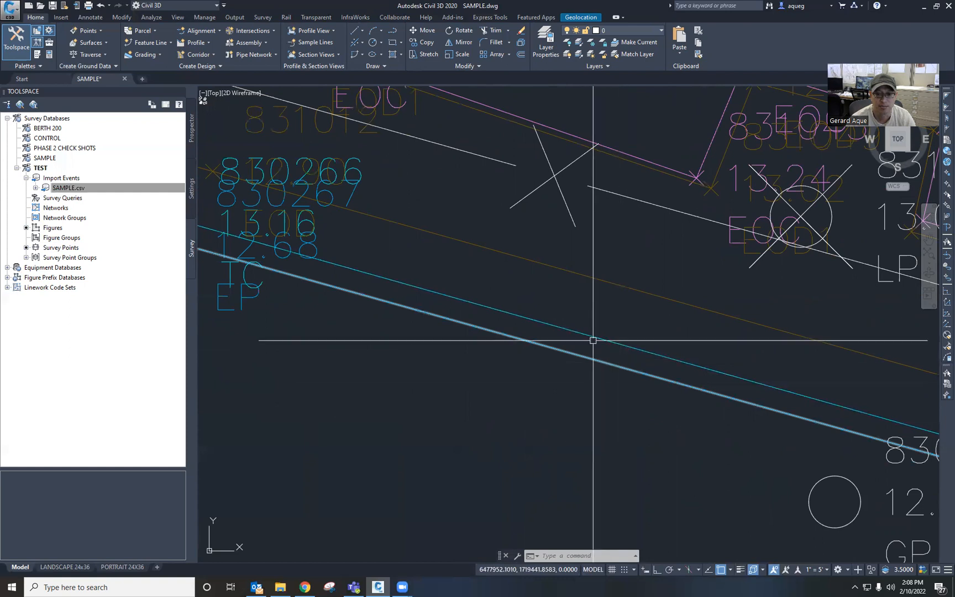
pyautogui.scroll(-6, 533, 402)
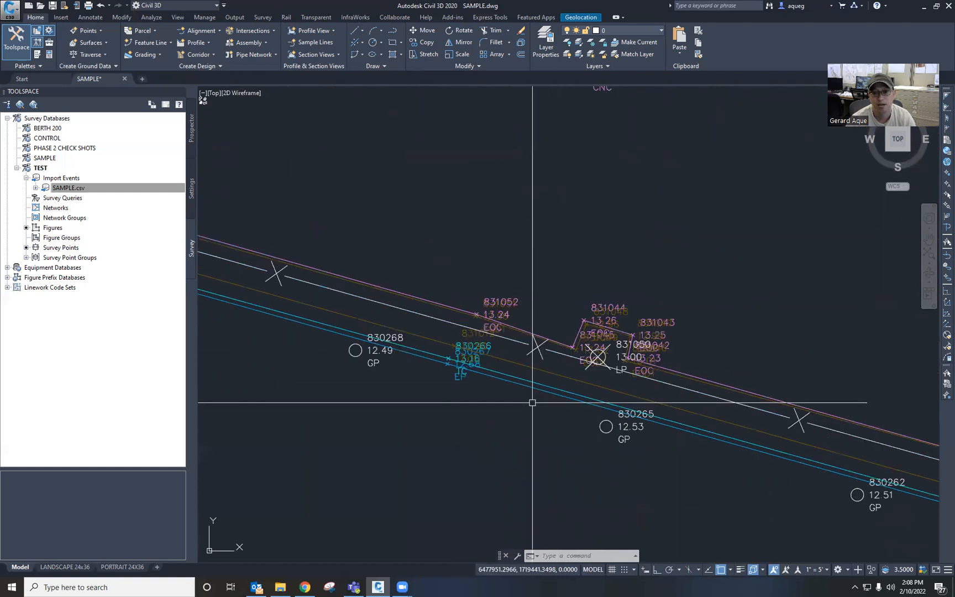
# Step: Pan and zoom around the whole survey area to inspect the figures and point labels
pyautogui.moveTo(557, 444)
pyautogui.mouseDown(button='middle')
pyautogui.moveTo(556, 341)
pyautogui.moveTo(548, 326)
pyautogui.mouseUp(button='middle')
pyautogui.moveTo(635, 438); pyautogui.dragTo(563, 374, button='middle')
pyautogui.scroll(-2, 562, 374)
pyautogui.scroll(-2, 599, 386)
pyautogui.moveTo(641, 431); pyautogui.dragTo(443, 300, button='middle')
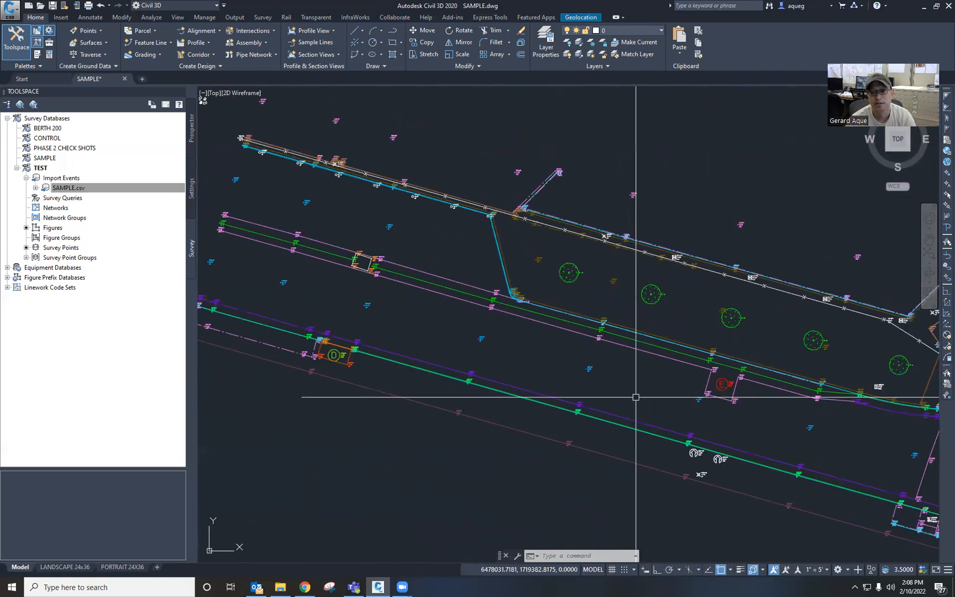
pyautogui.moveTo(636, 396); pyautogui.dragTo(578, 379, button='middle')
pyautogui.moveTo(638, 374); pyautogui.dragTo(583, 375, button='middle')
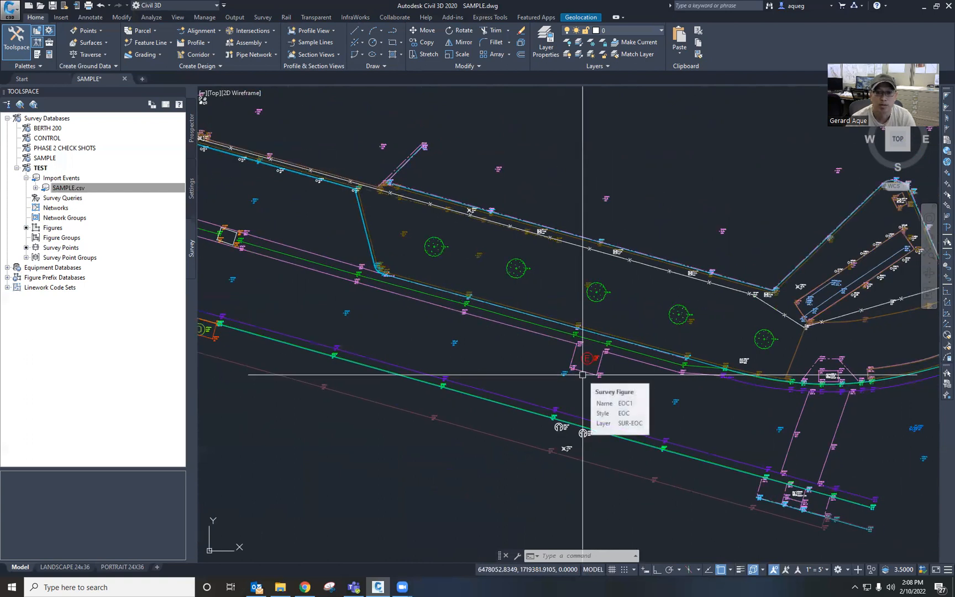
pyautogui.moveTo(526, 362)
pyautogui.mouseDown(button='middle')
pyautogui.moveTo(553, 380)
pyautogui.moveTo(526, 386)
pyautogui.mouseUp(button='middle')
pyautogui.scroll(-2, 553, 380)
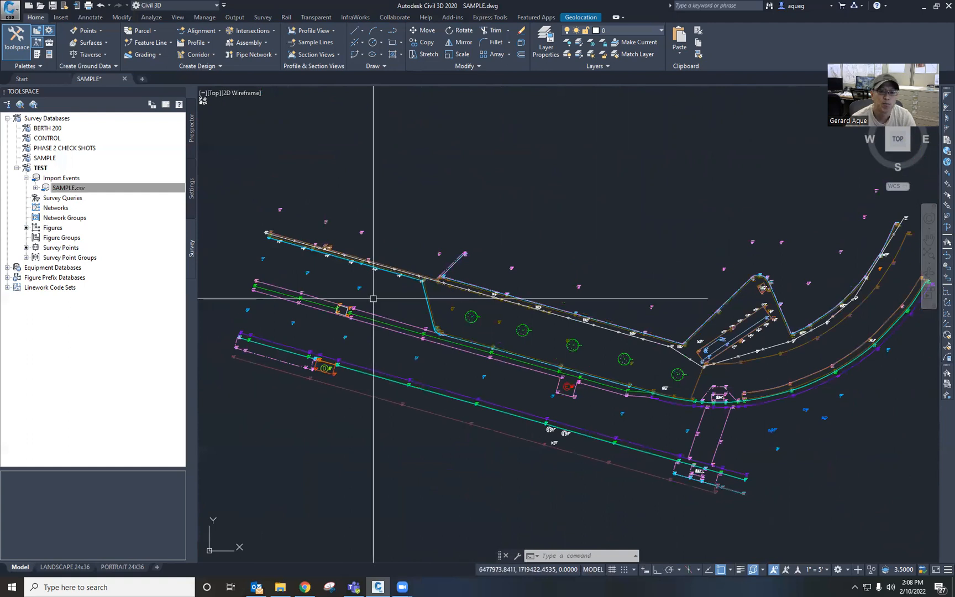
pyautogui.moveTo(468, 326); pyautogui.dragTo(440, 305, button='middle')
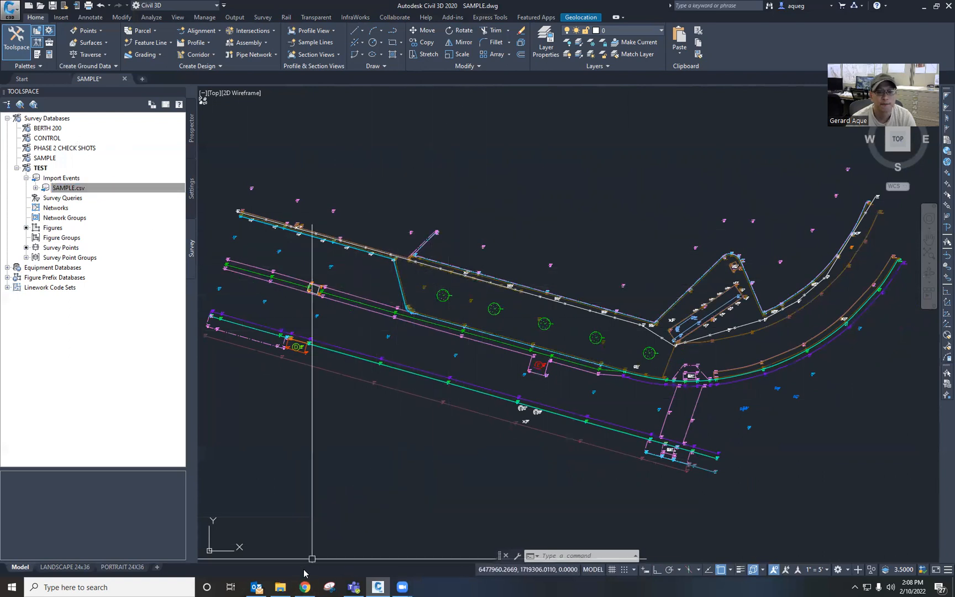
# Step: Open TEMPLATE.dwg from the survey\work\CIVIL 3D\LAND folder as a read-only drawing
pyautogui.click(280, 587)
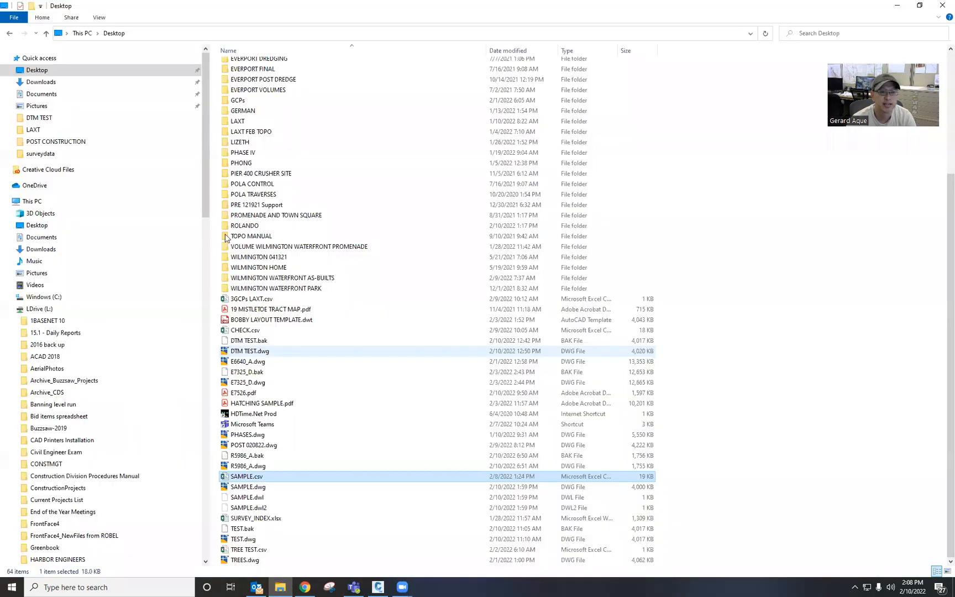
pyautogui.scroll(-9, 101, 349)
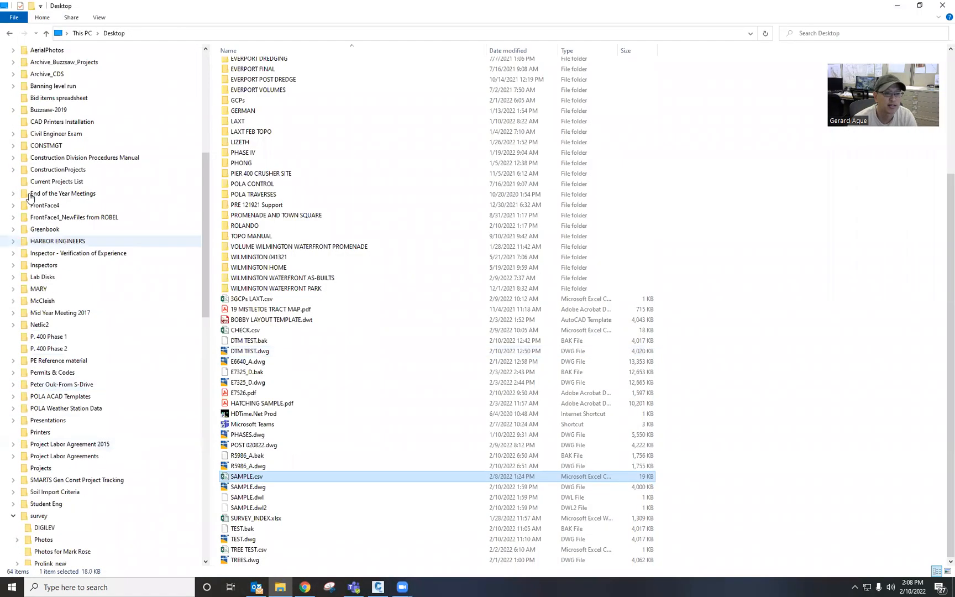
pyautogui.scroll(-4, 28, 454)
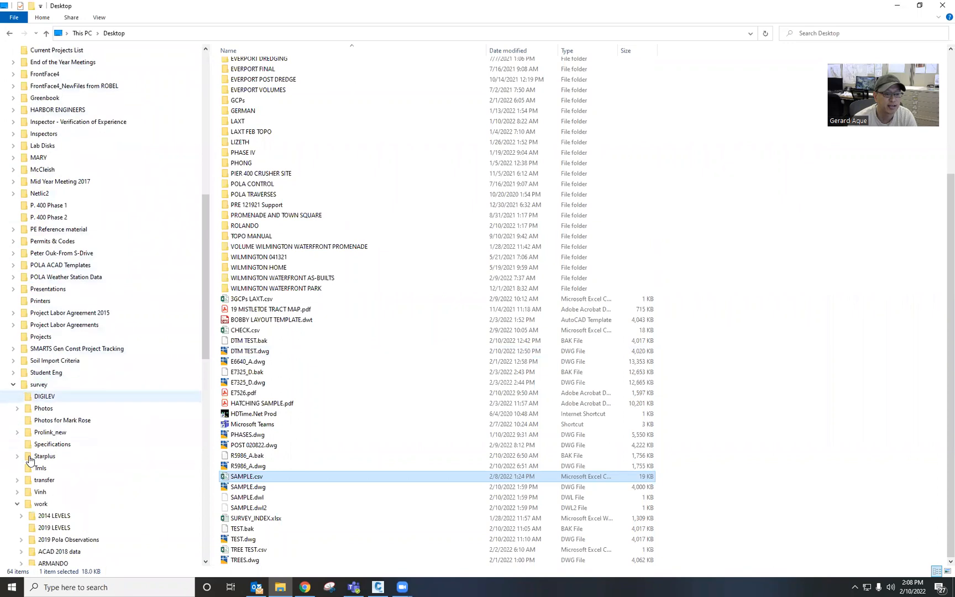
pyautogui.scroll(-2, 25, 471)
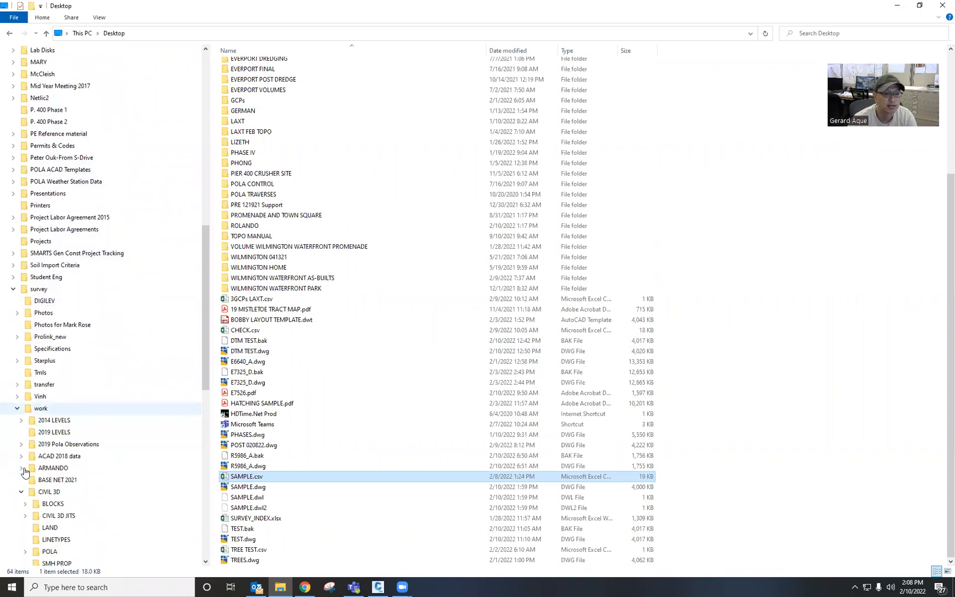
pyautogui.click(50, 515)
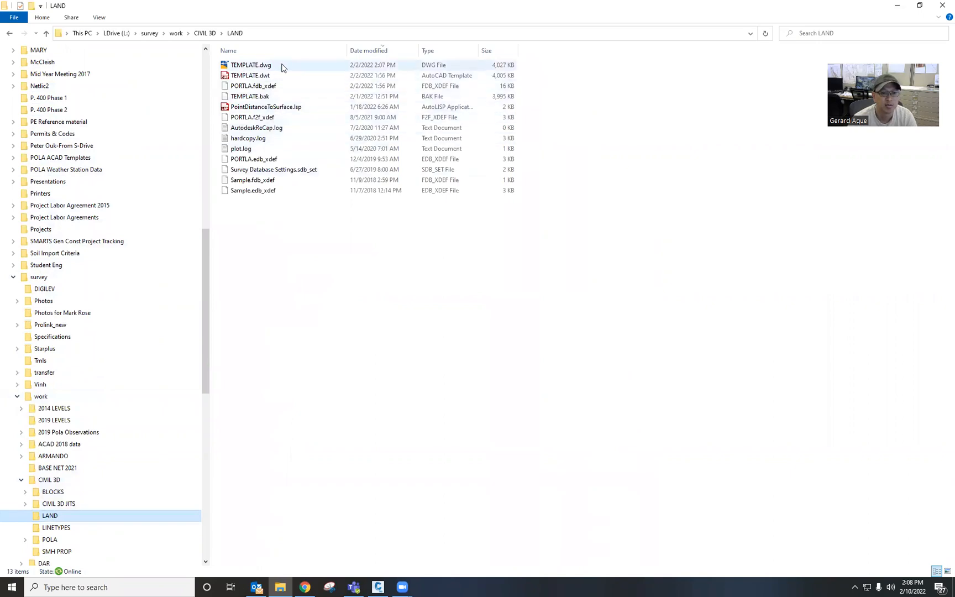
pyautogui.doubleClick(252, 65)
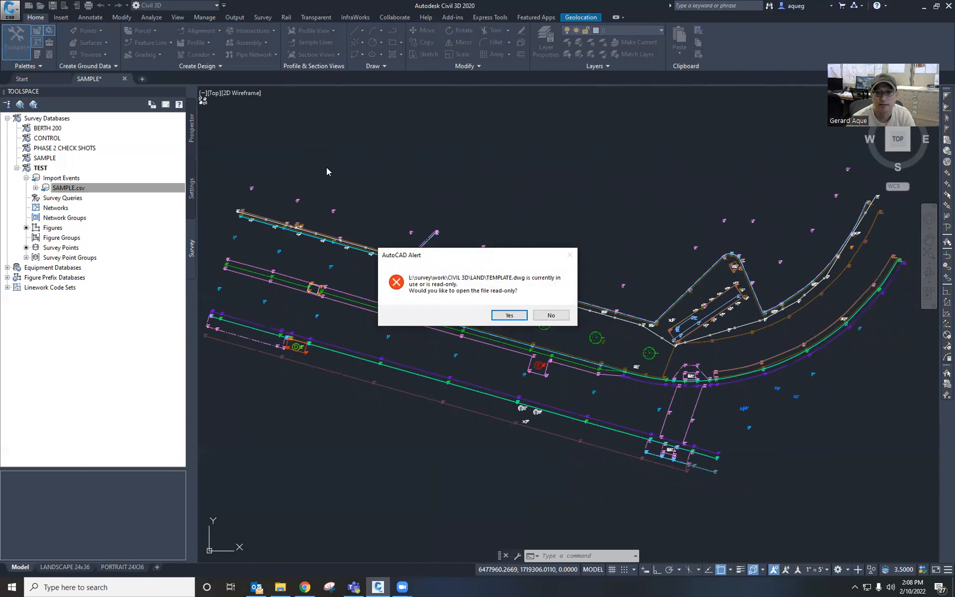
pyautogui.click(521, 316)
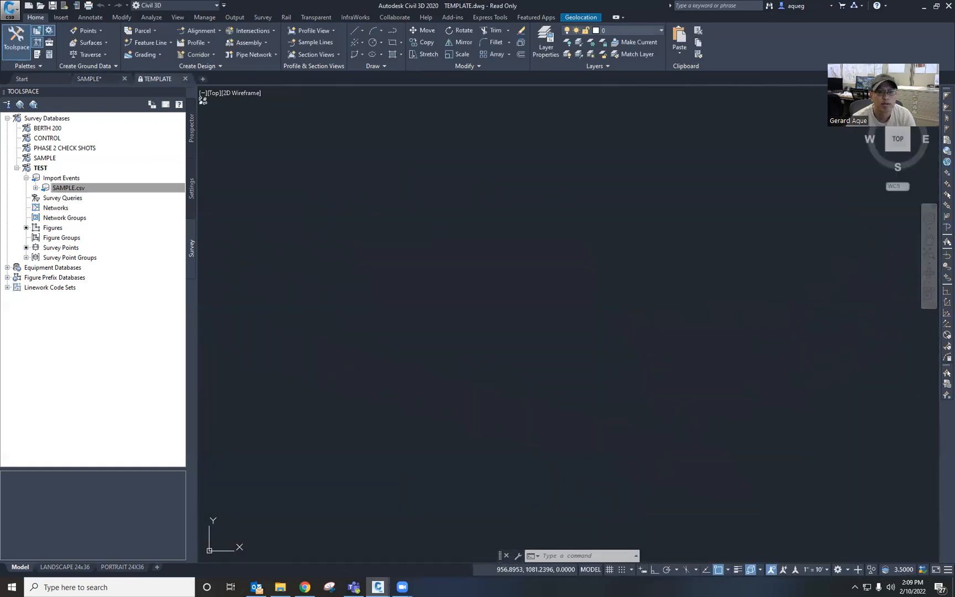
# Step: Save the template drawing as a copy named SOMETHING ELSE on the Desktop
pyautogui.click(9, 9)
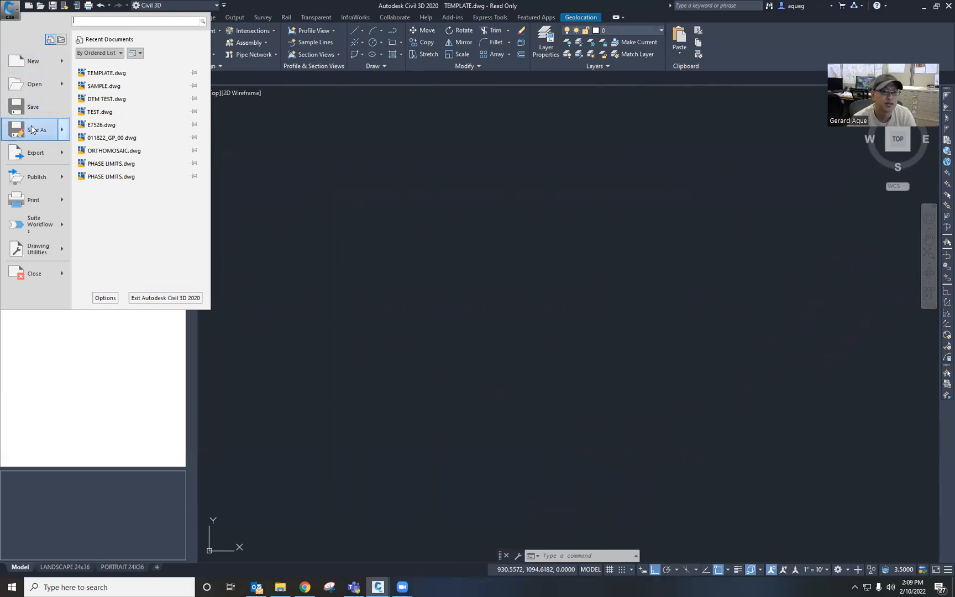
pyautogui.moveTo(32, 132)
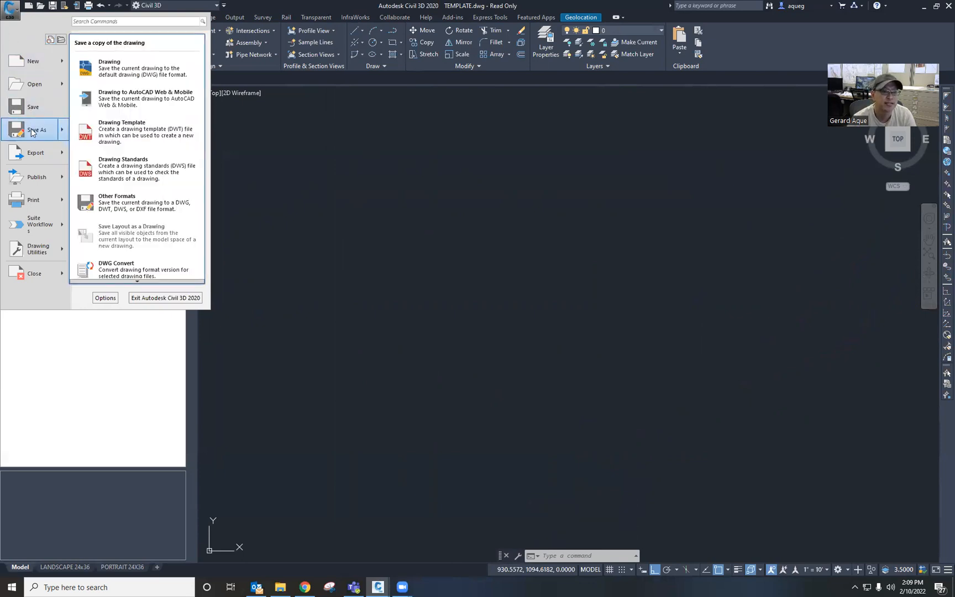
pyautogui.click(117, 74)
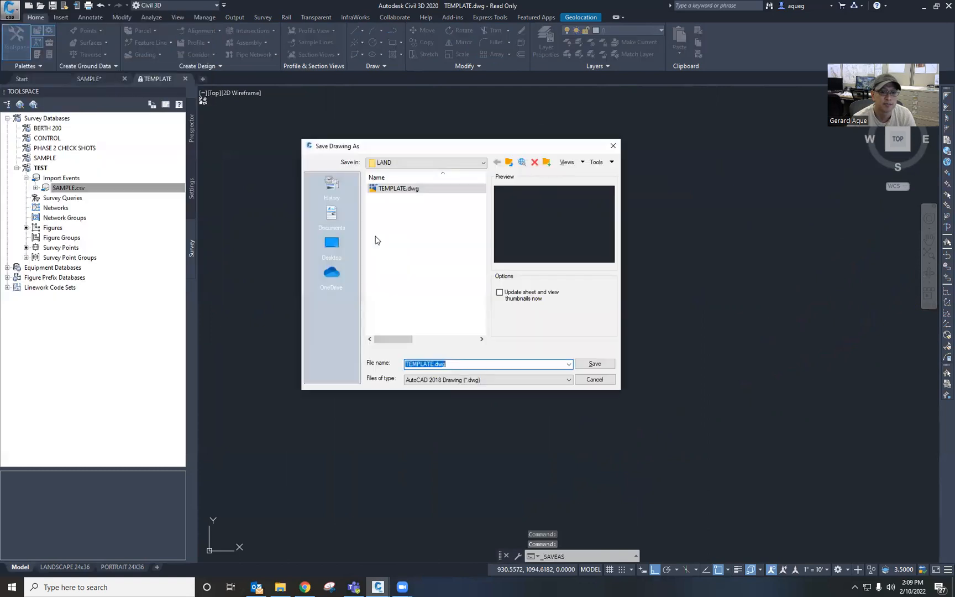
pyautogui.click(330, 243)
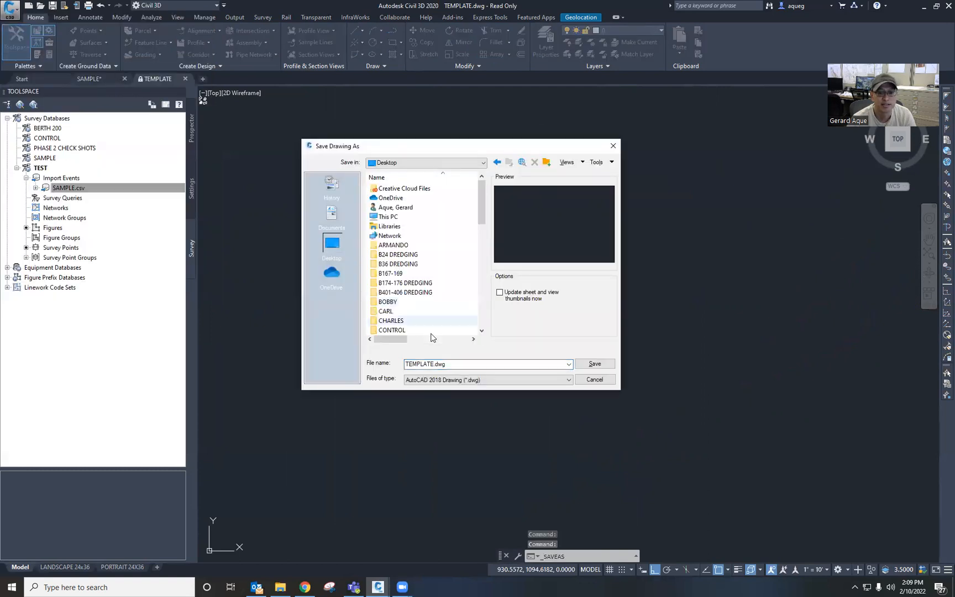
pyautogui.doubleClick(460, 362)
pyautogui.write('SOMETHING ELSE')
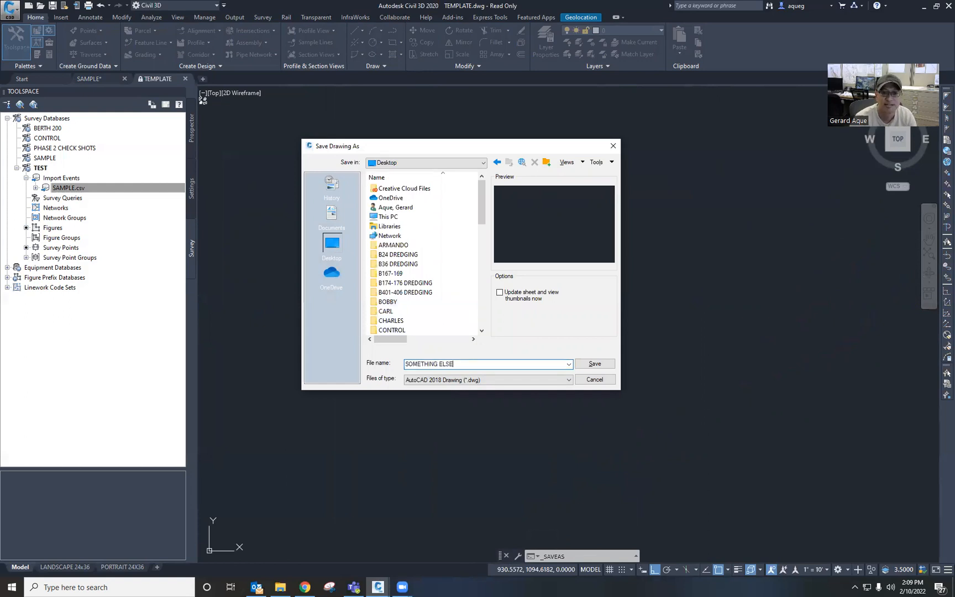
pyautogui.click(605, 366)
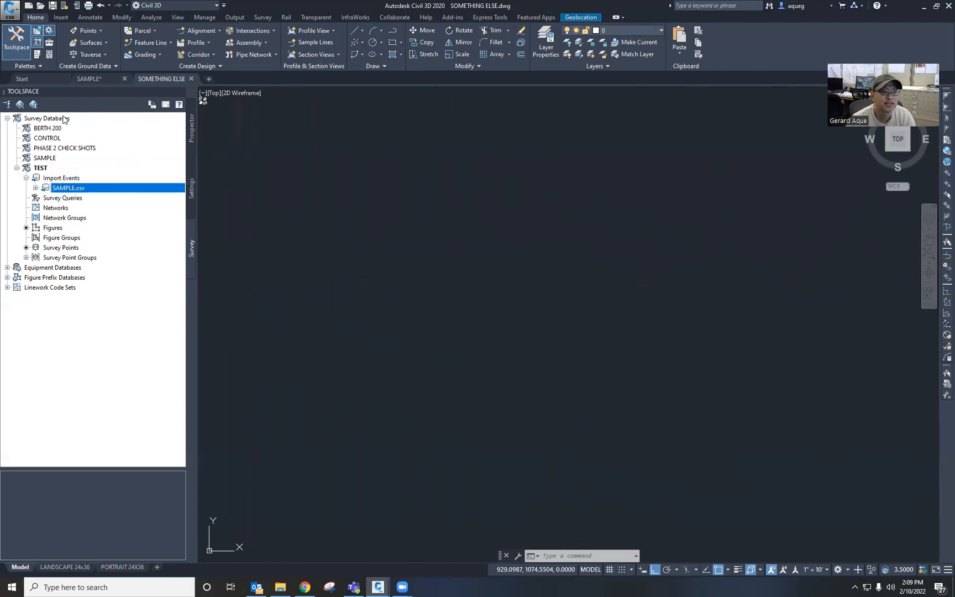
# Step: Create a new local survey database named HARBOR BLVD
pyautogui.click(47, 118)
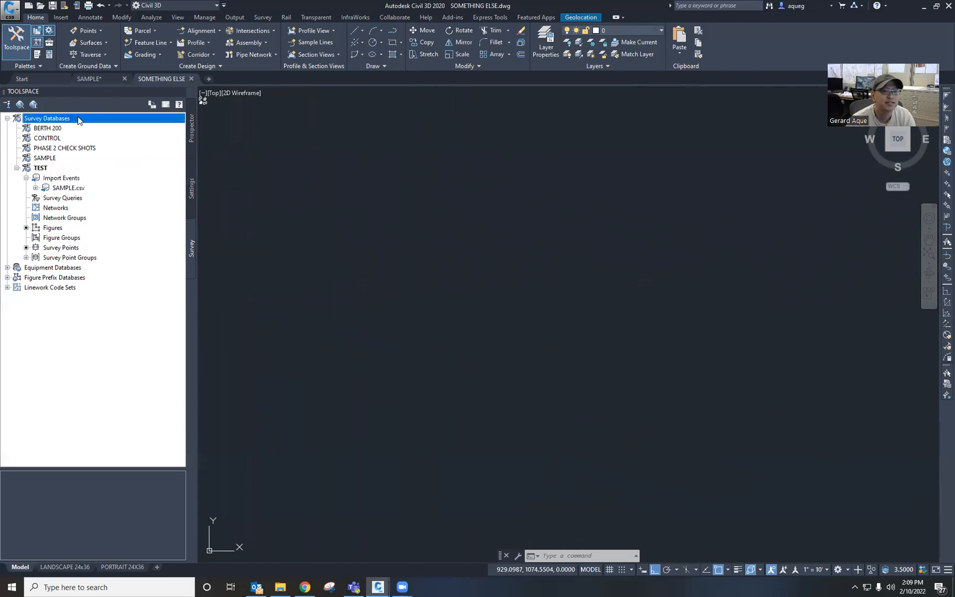
pyautogui.rightClick(79, 120)
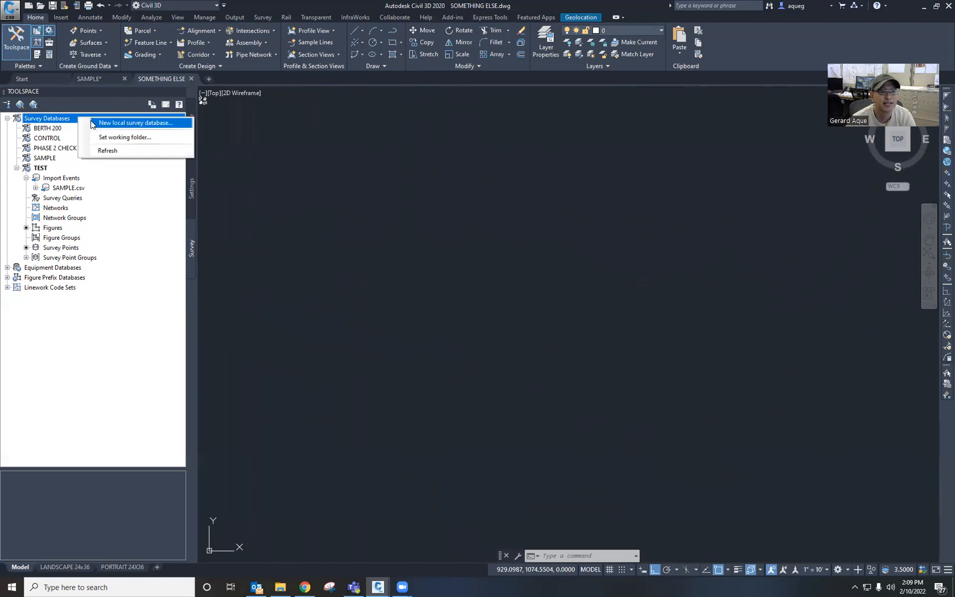
pyautogui.click(92, 123)
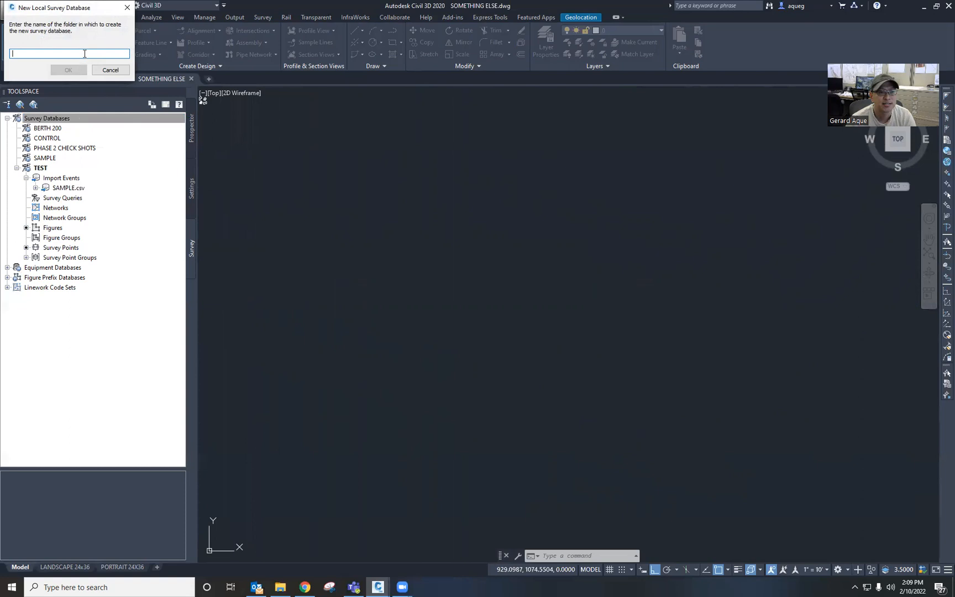
pyautogui.write('HARBOR BL')
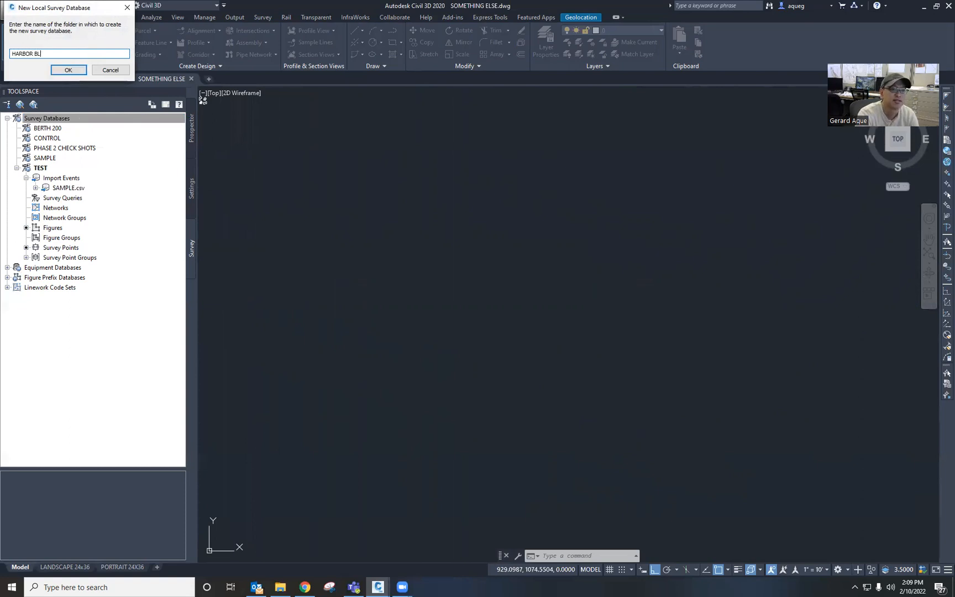
pyautogui.click(68, 71)
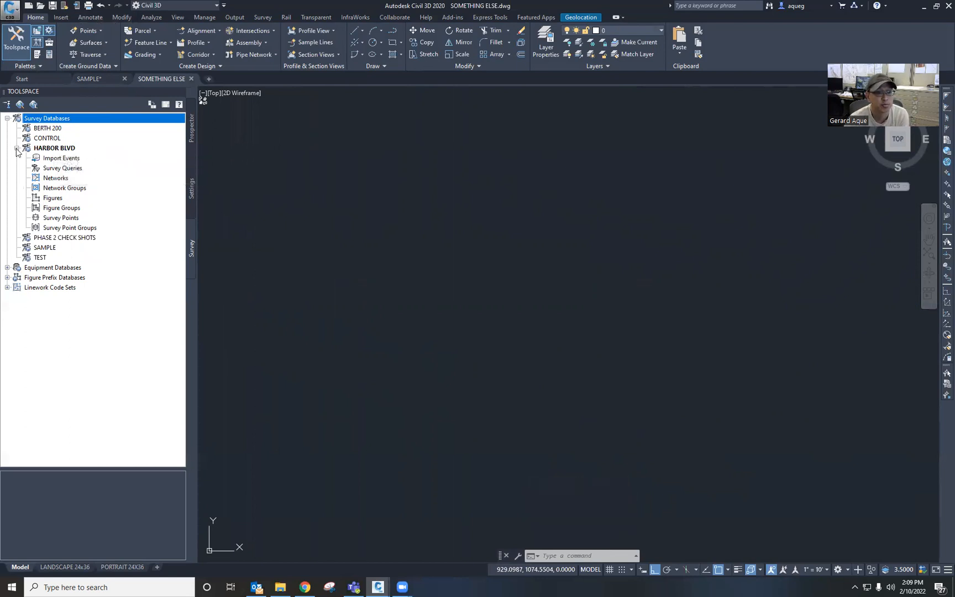
# Step: Start importing survey data into the HARBOR BLVD database and add SAMPLE.csv from the Desktop as the point file
pyautogui.click(62, 158)
pyautogui.rightClick(92, 162)
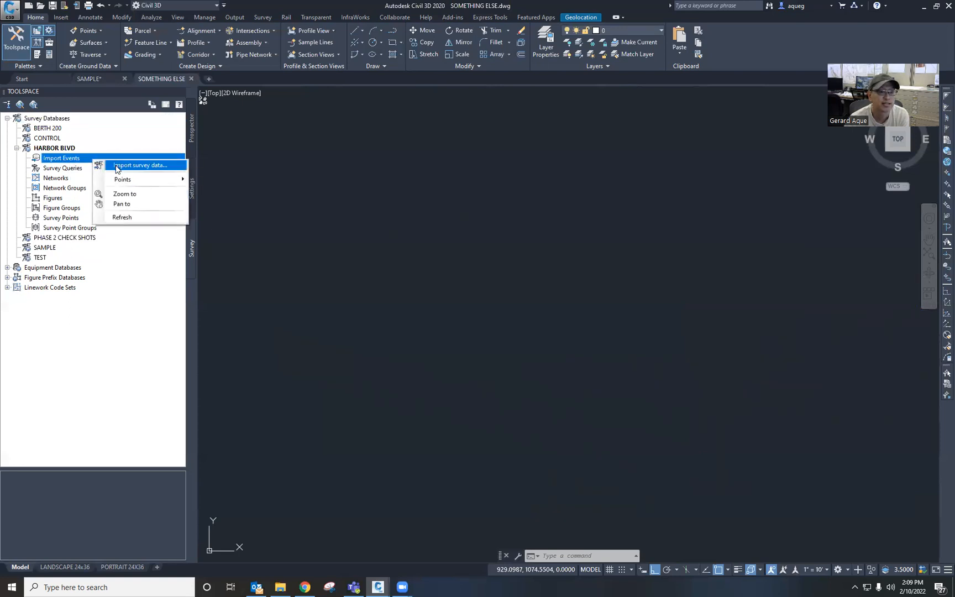
pyautogui.click(116, 169)
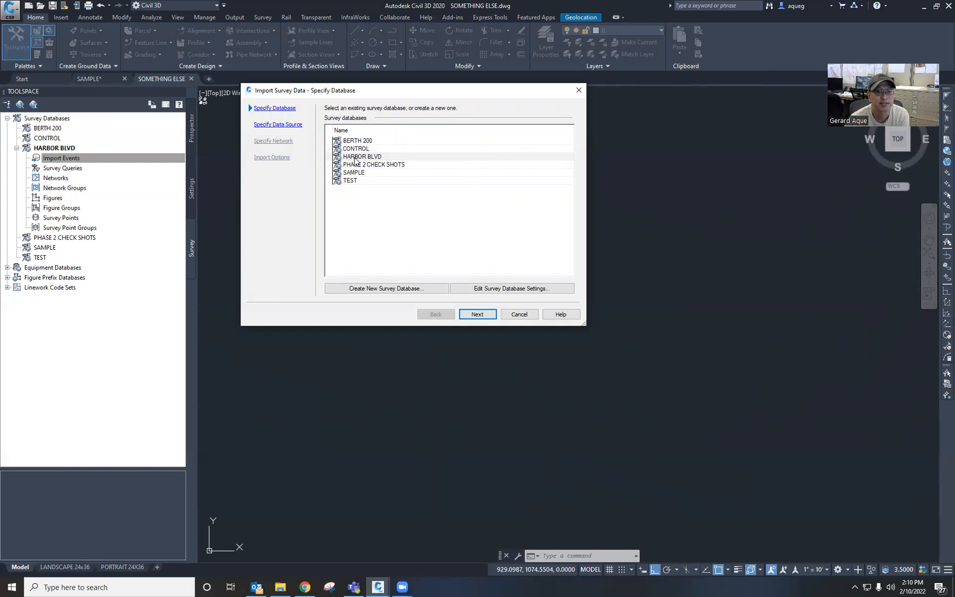
pyautogui.click(479, 315)
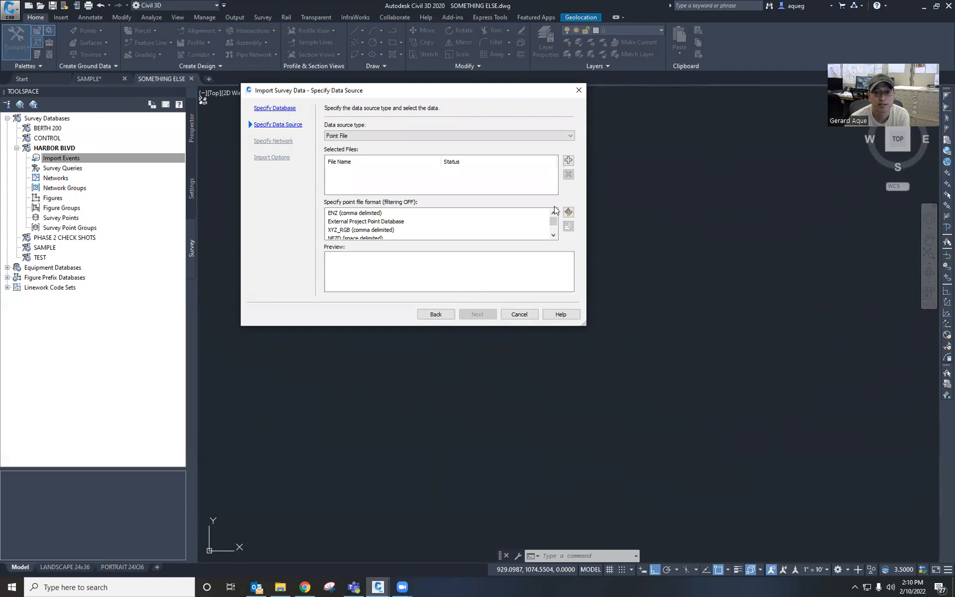
pyautogui.click(569, 161)
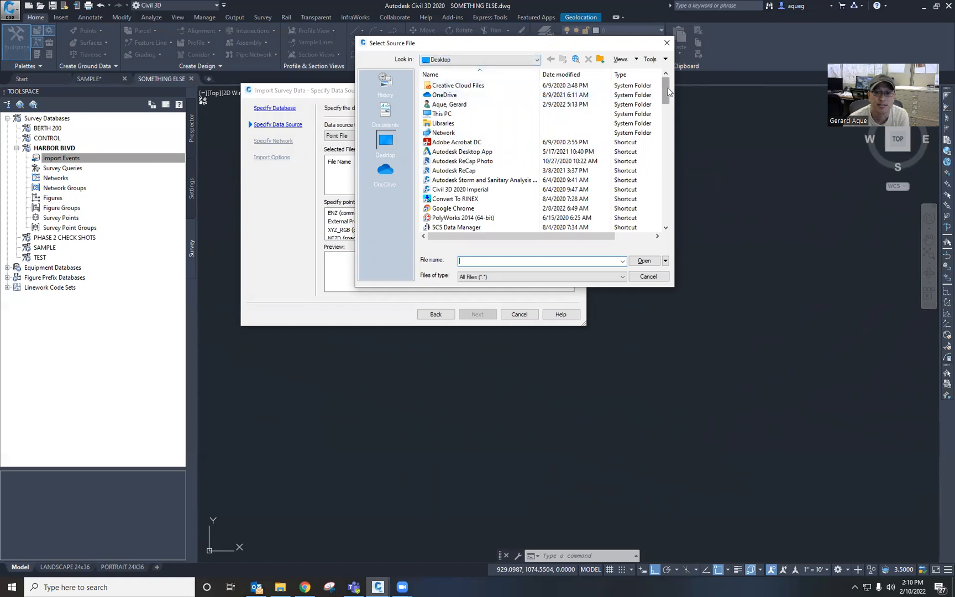
pyautogui.moveTo(669, 93); pyautogui.dragTo(674, 203)
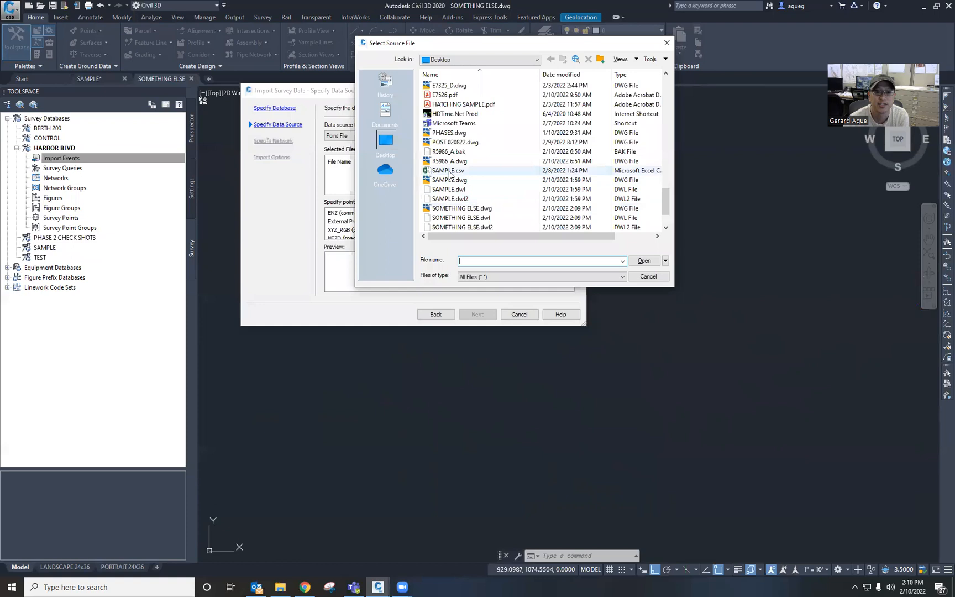
pyautogui.click(449, 172)
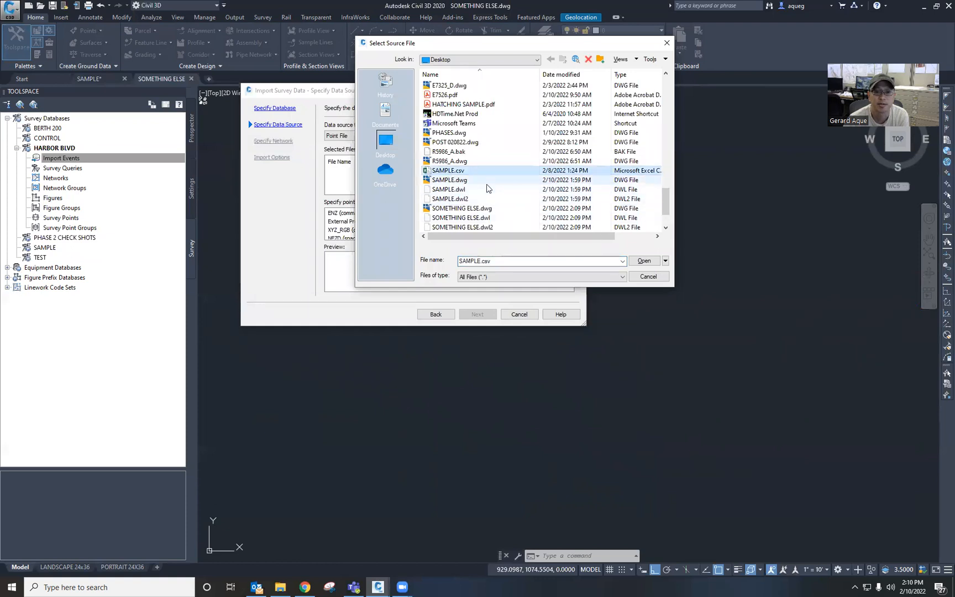
pyautogui.click(645, 261)
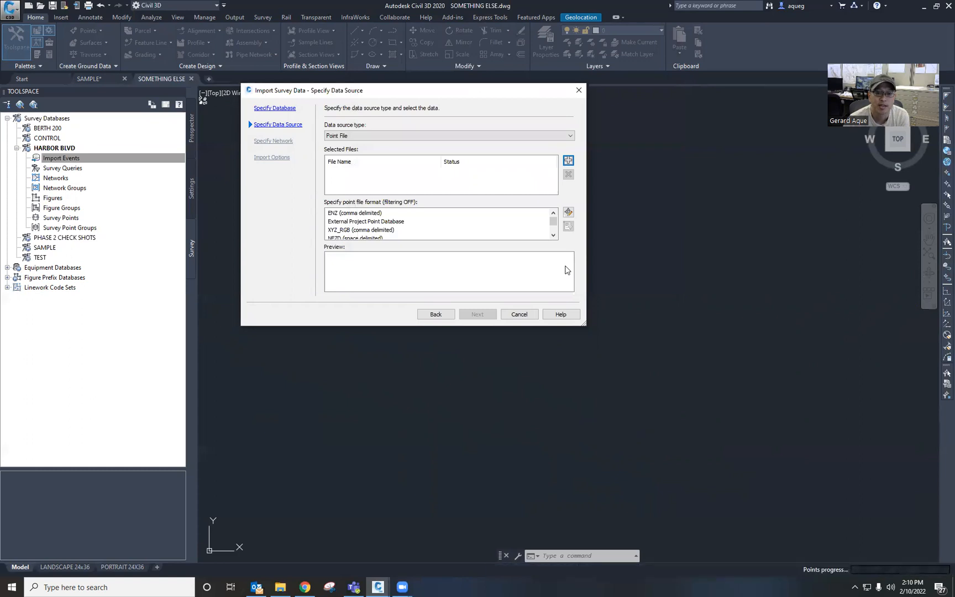
# Step: Finish the import with the PNEZD (comma delimited) format, no survey network and default import options
pyautogui.scroll(-3, 553, 229)
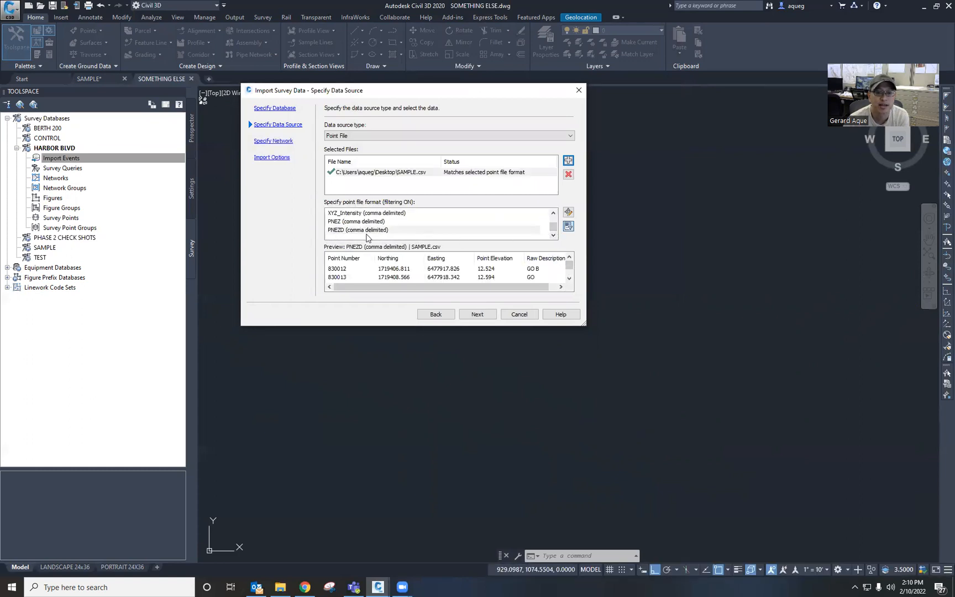
pyautogui.click(477, 315)
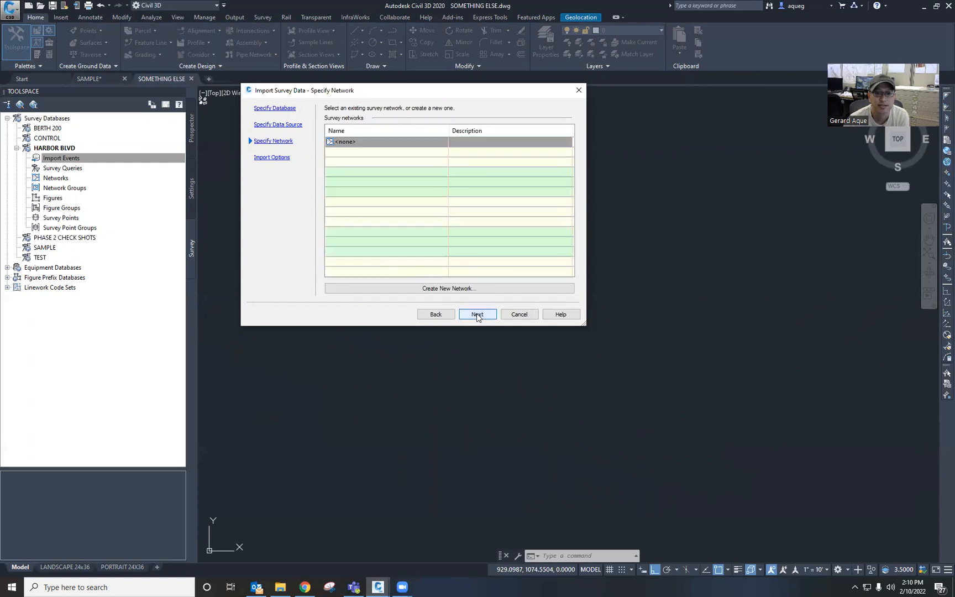
pyautogui.click(477, 314)
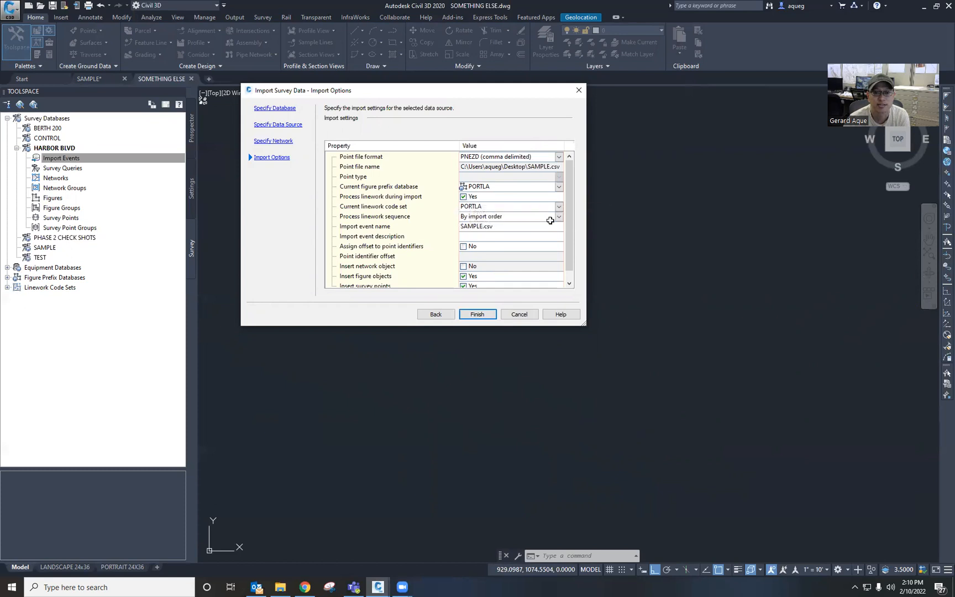
pyautogui.scroll(-1, 571, 228)
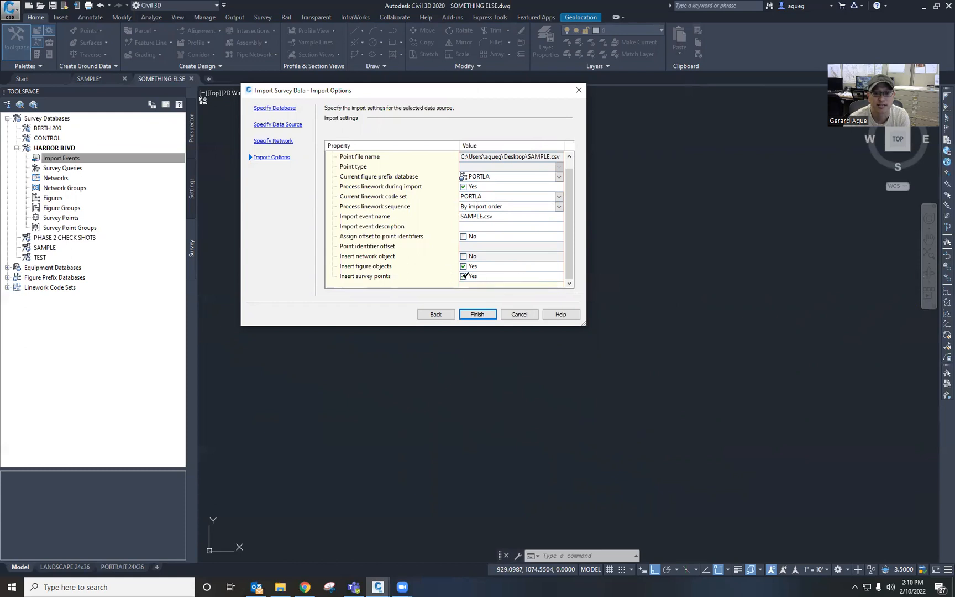
pyautogui.click(477, 315)
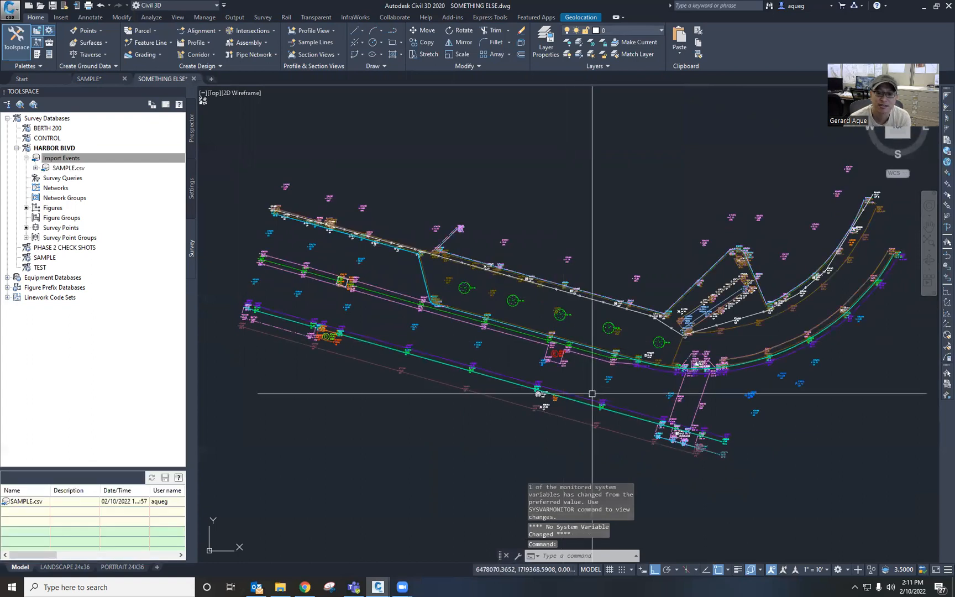
pyautogui.scroll(5, 547, 349)
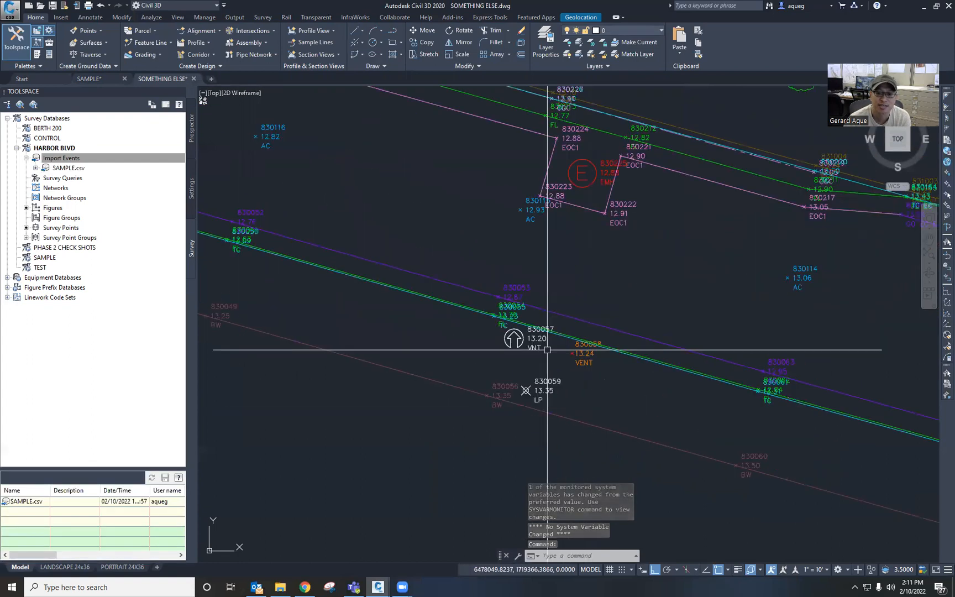
# Step: Set survey point 830058's description to VNT and update the linework with the default Process Linework settings
pyautogui.click(586, 359)
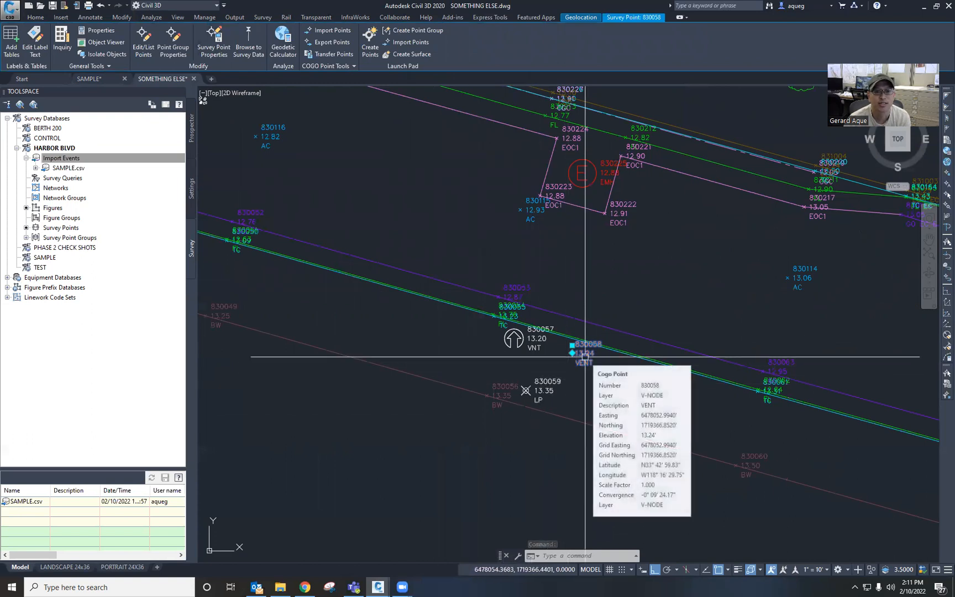
pyautogui.click(214, 41)
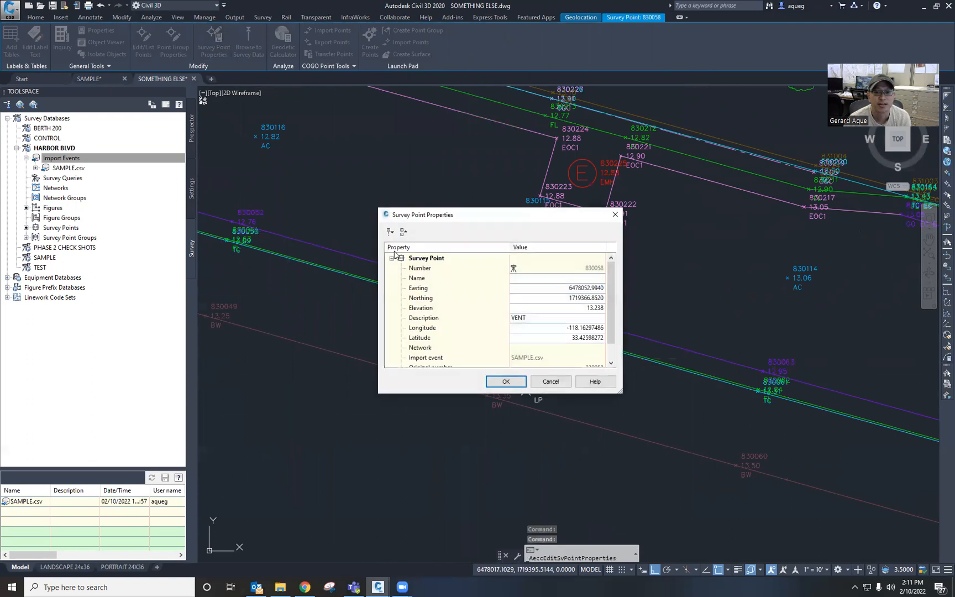
pyautogui.click(541, 317)
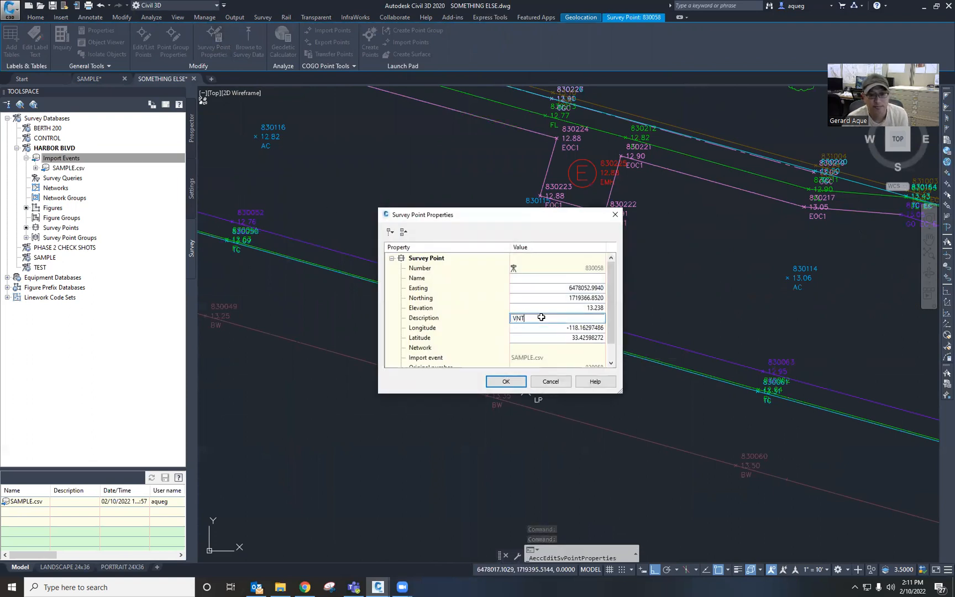
pyautogui.click(502, 382)
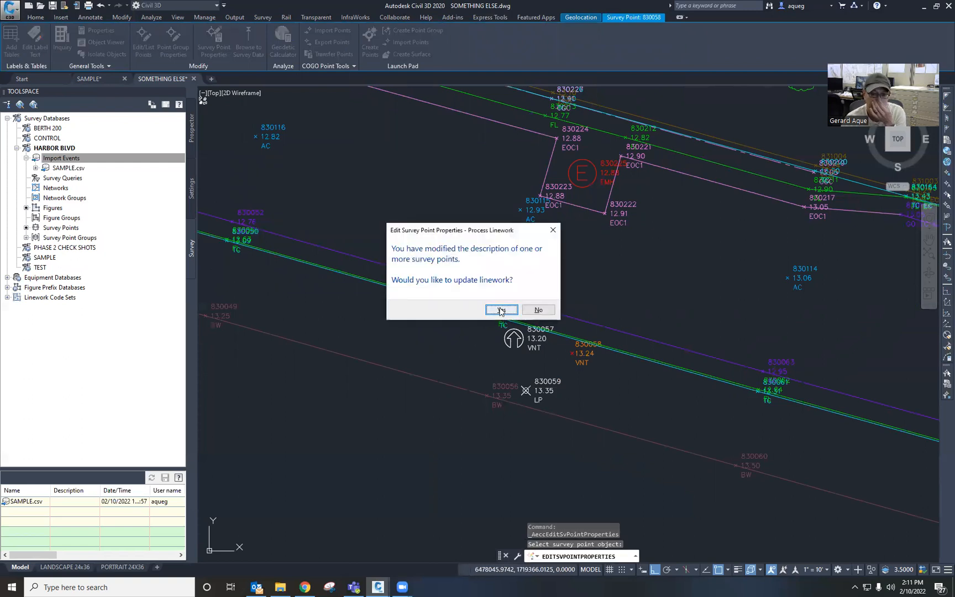
pyautogui.click(501, 310)
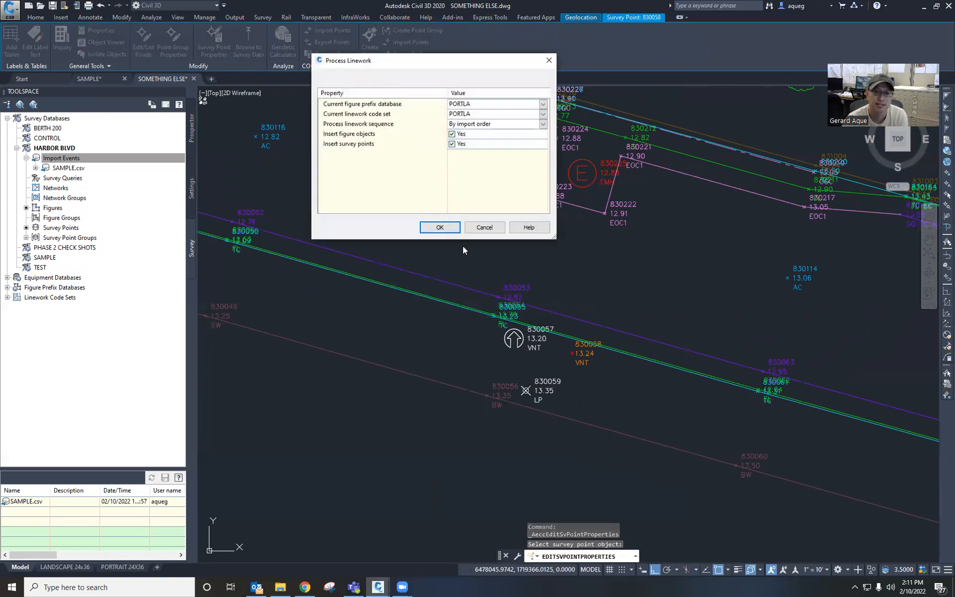
pyautogui.click(439, 227)
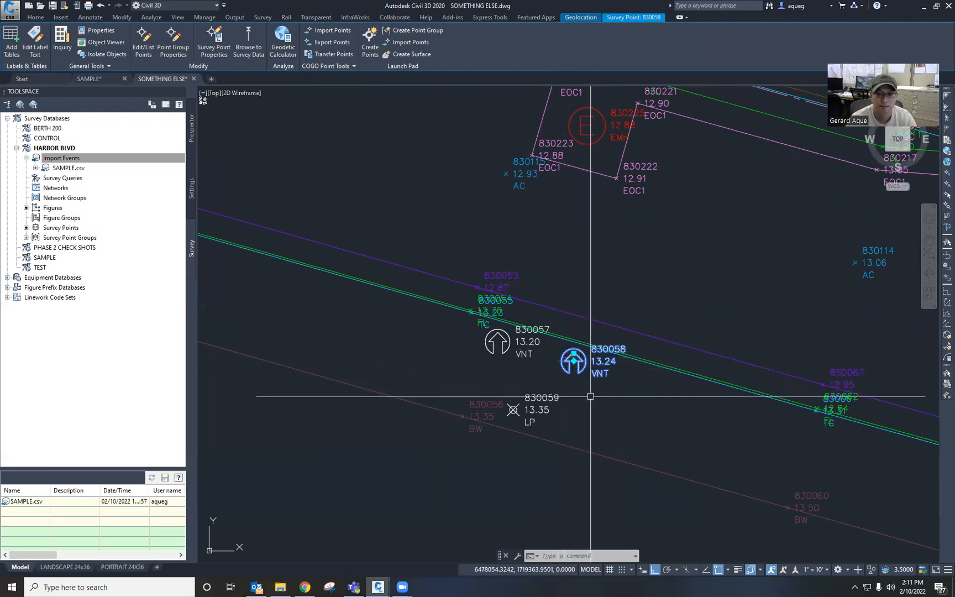
# Step: Unlock the points of the SAMPLE.csv import event in the drawing
pyautogui.press('Escape')
pyautogui.press('Escape')
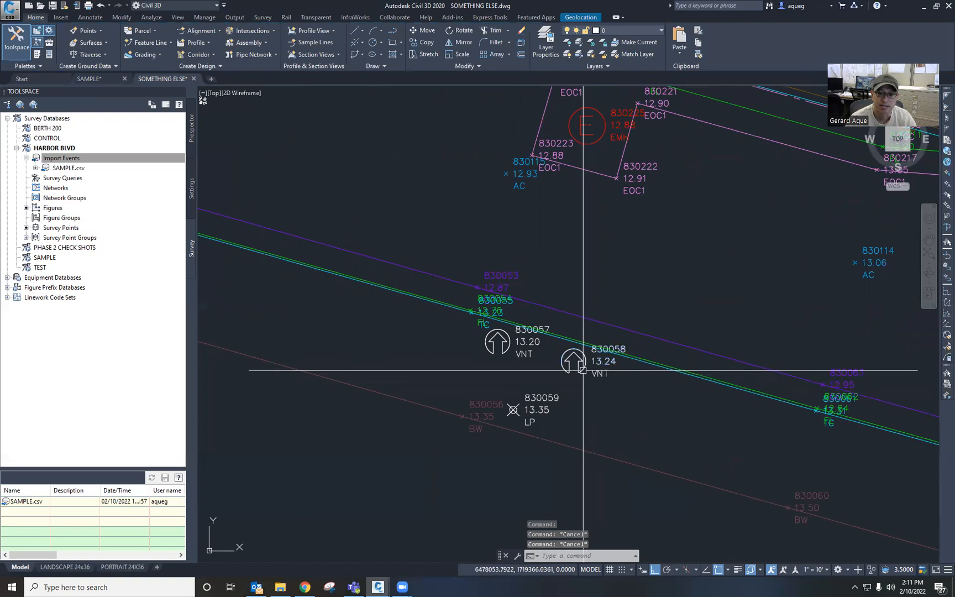
pyautogui.click(619, 375)
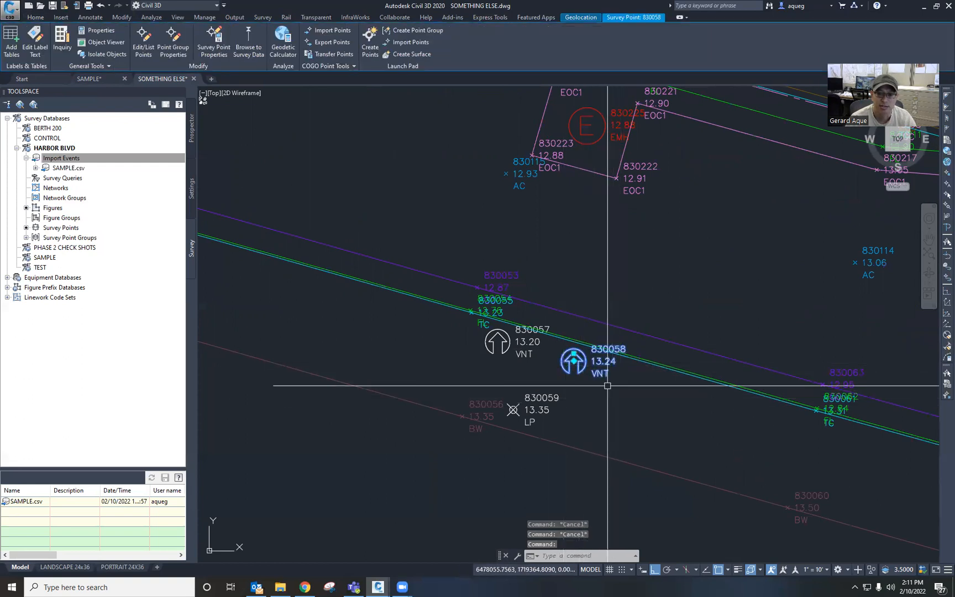
pyautogui.press('Escape')
pyautogui.moveTo(479, 245); pyautogui.dragTo(708, 414, button='middle')
pyautogui.scroll(-4, 582, 318)
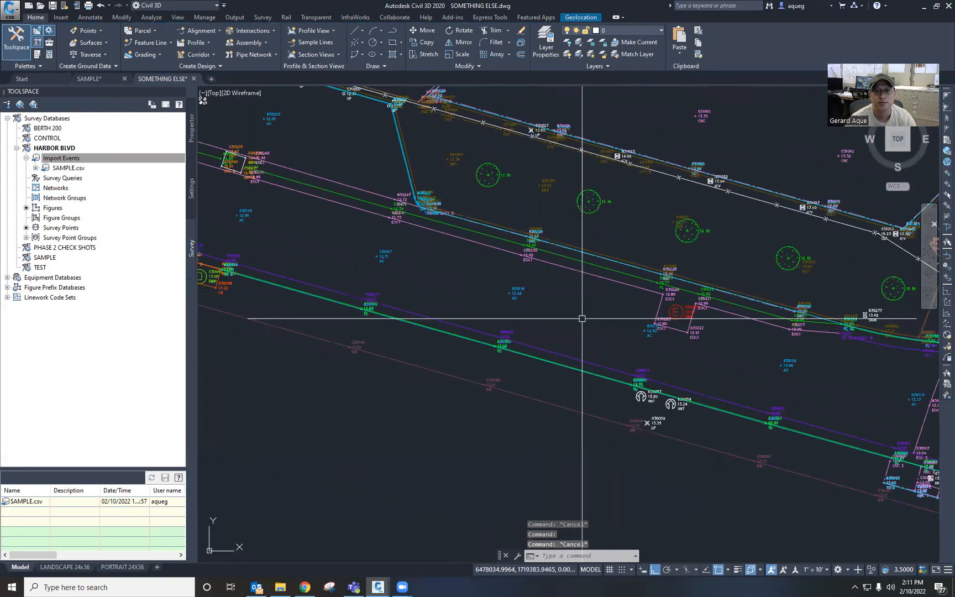
pyautogui.moveTo(582, 318); pyautogui.dragTo(838, 454, button='middle')
pyautogui.moveTo(435, 252); pyautogui.dragTo(519, 299, button='middle')
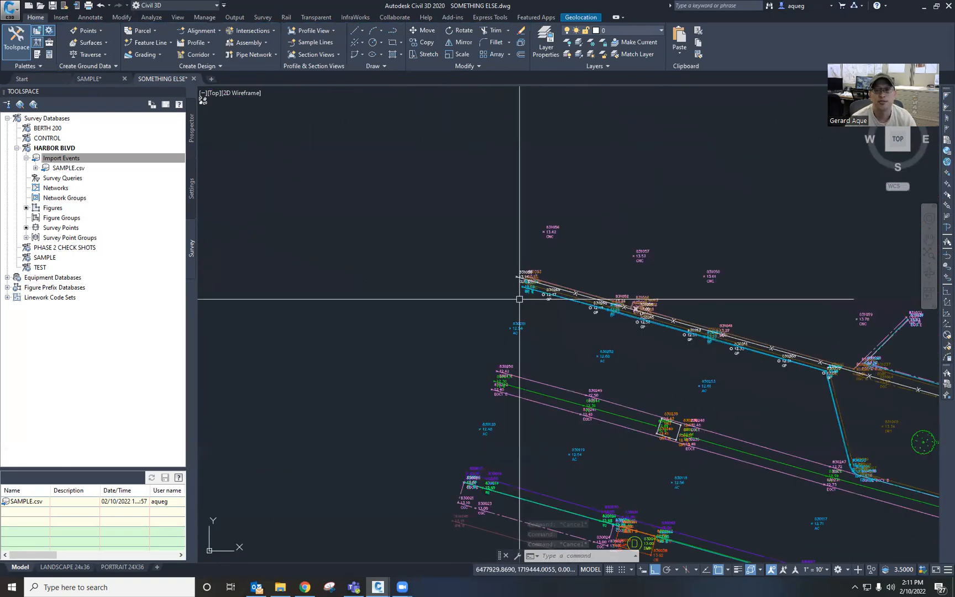
pyautogui.scroll(10, 519, 299)
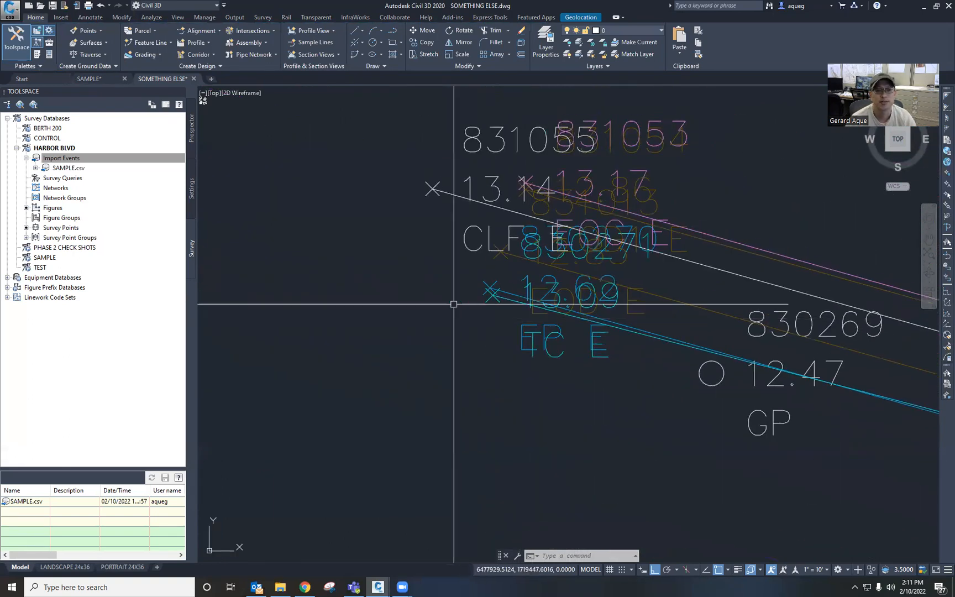
pyautogui.click(150, 214)
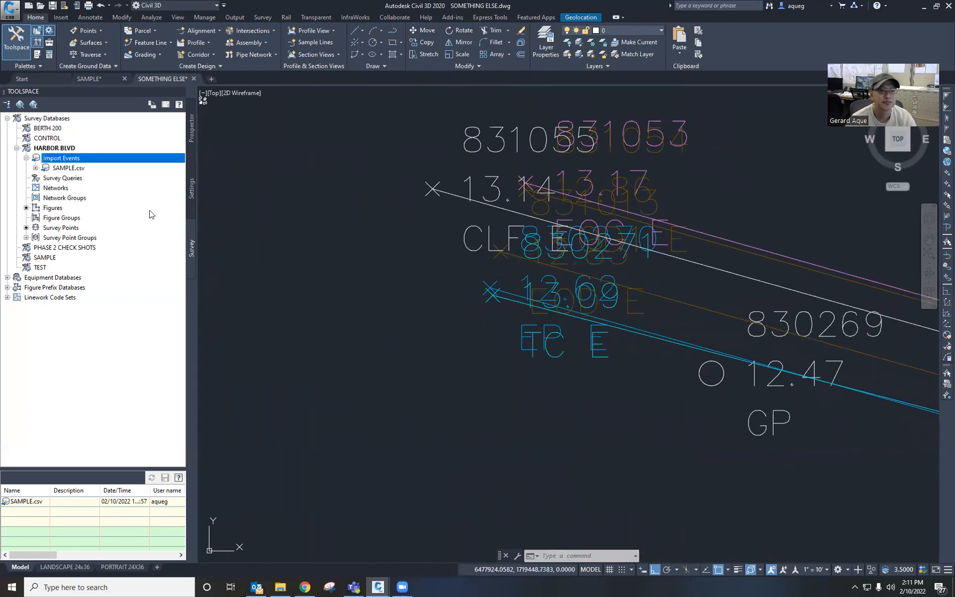
pyautogui.click(68, 168)
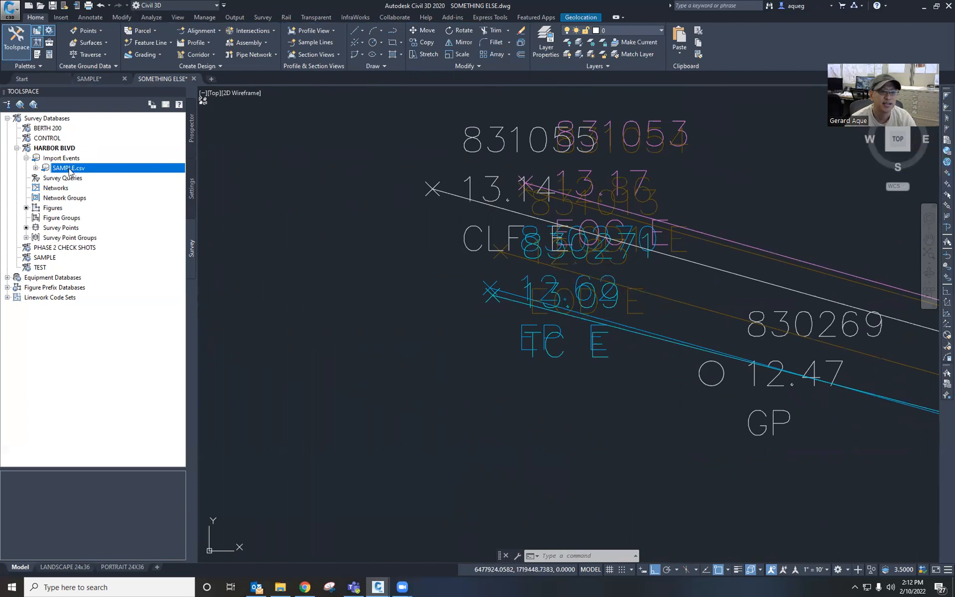
pyautogui.rightClick(70, 171)
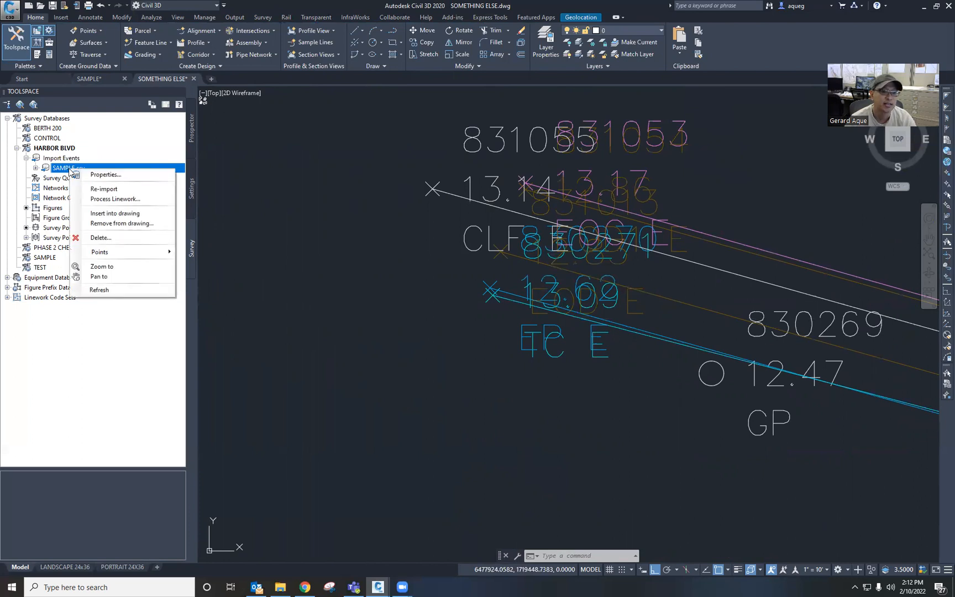
pyautogui.moveTo(100, 253)
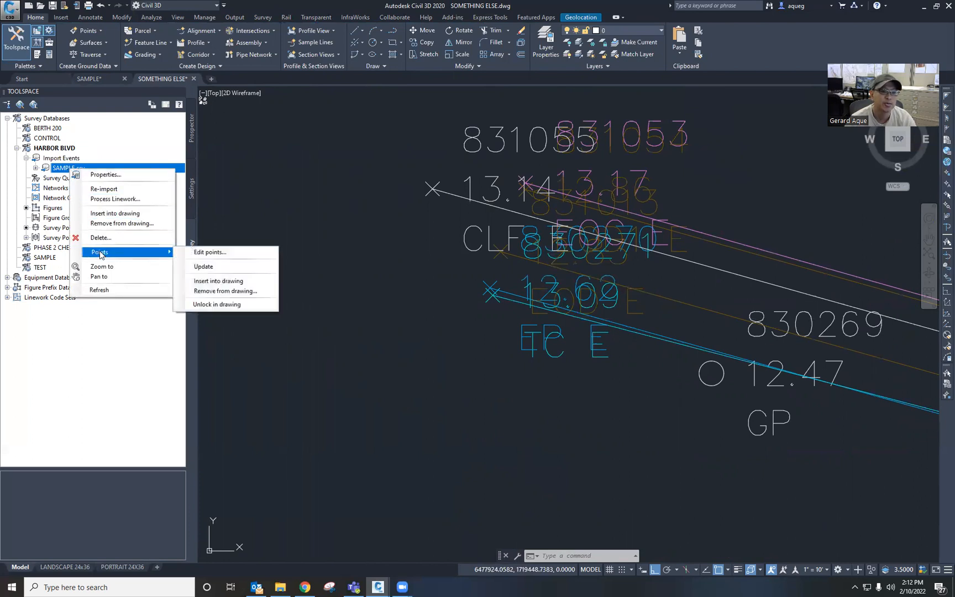
pyautogui.click(220, 304)
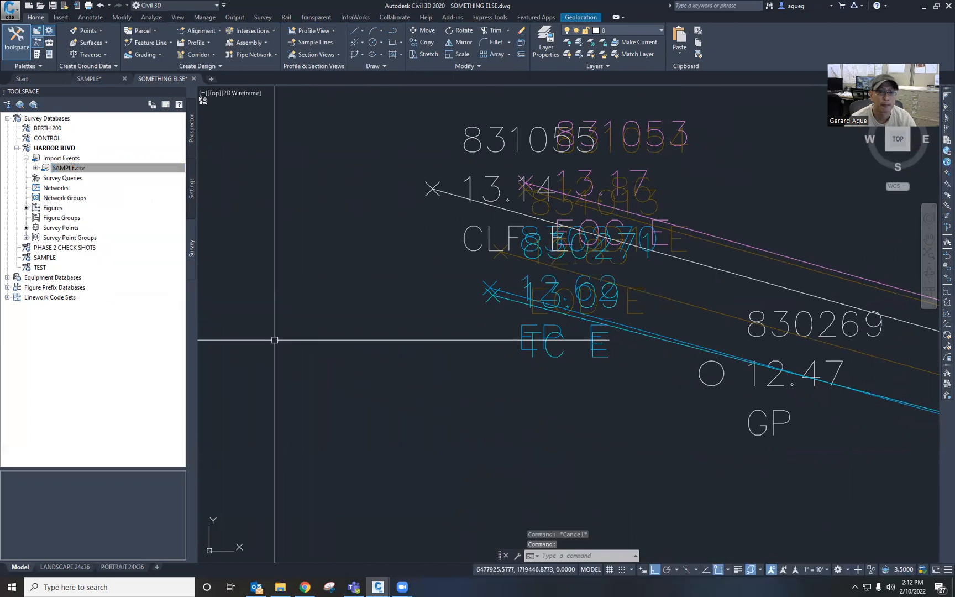
# Step: Move an unlocked survey point near point 831055 upward with Ortho off, shifting its linework vertex
pyautogui.scroll(6, 436, 335)
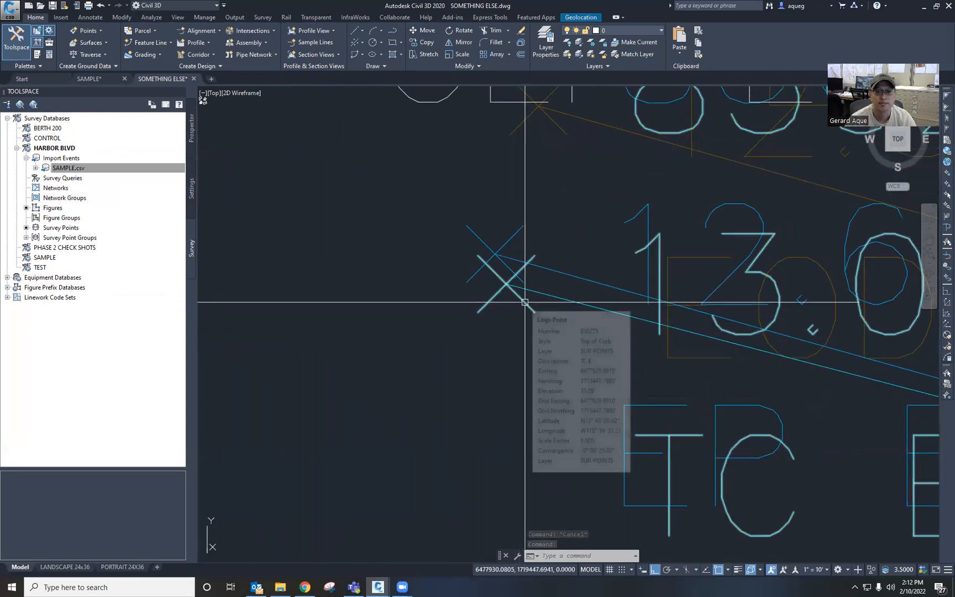
pyautogui.scroll(3, 549, 298)
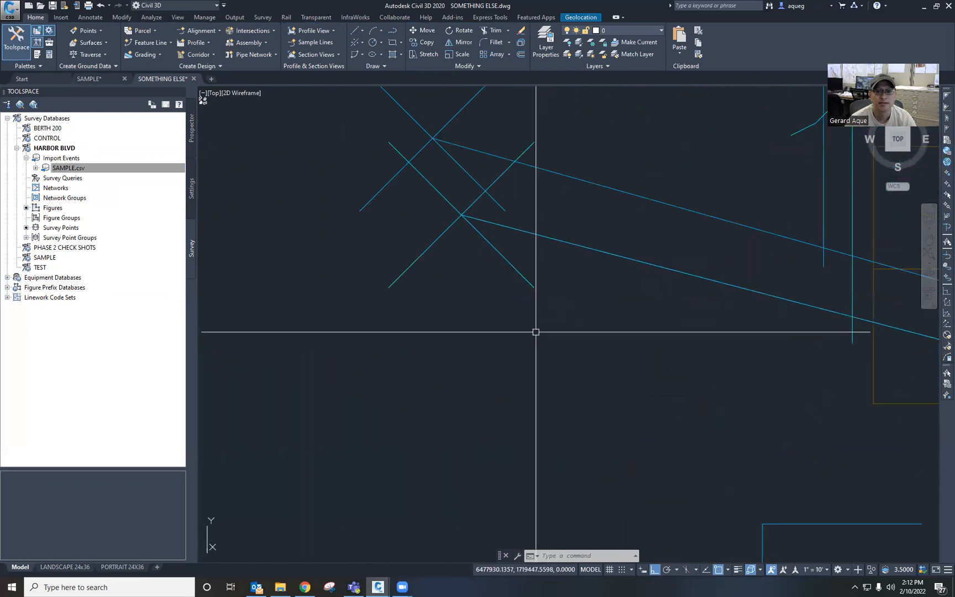
pyautogui.click(569, 319)
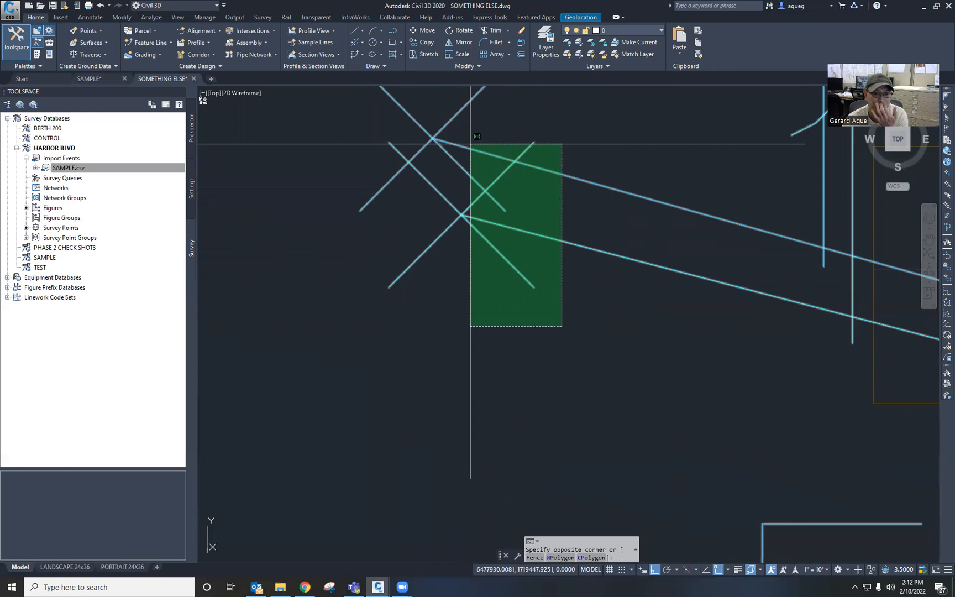
pyautogui.click(456, 224)
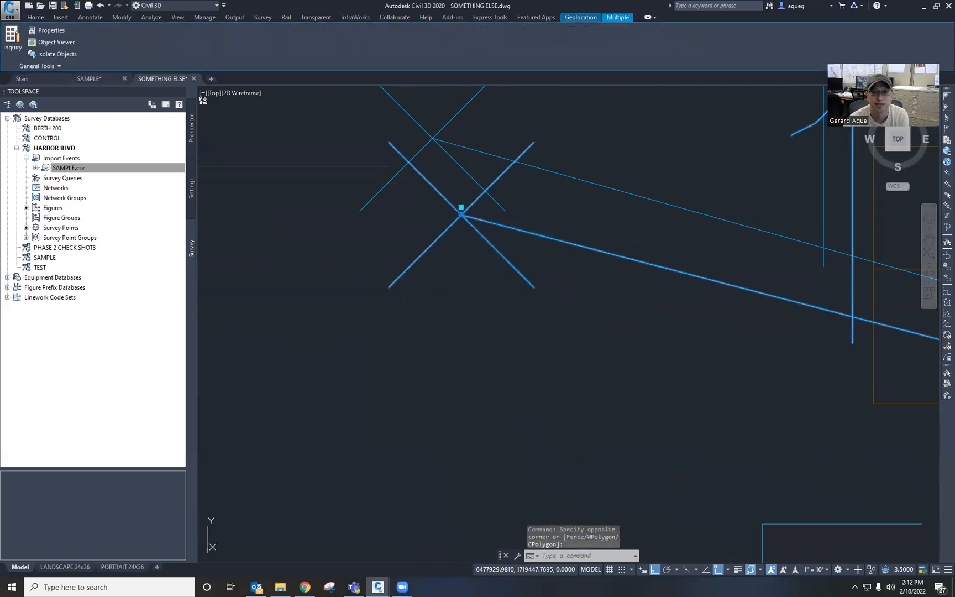
pyautogui.moveTo(506, 298); pyautogui.dragTo(500, 392, button='middle')
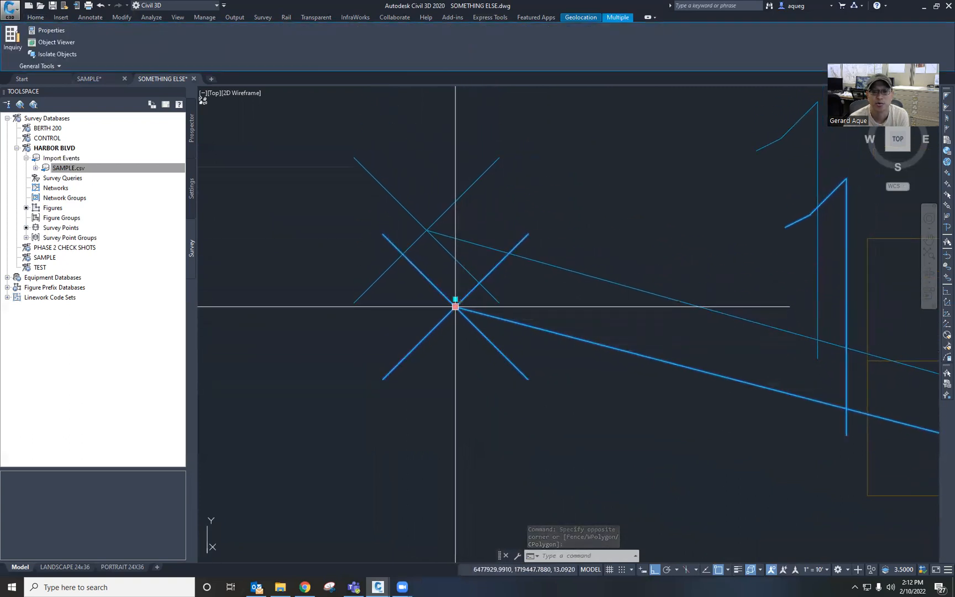
pyautogui.click(455, 307)
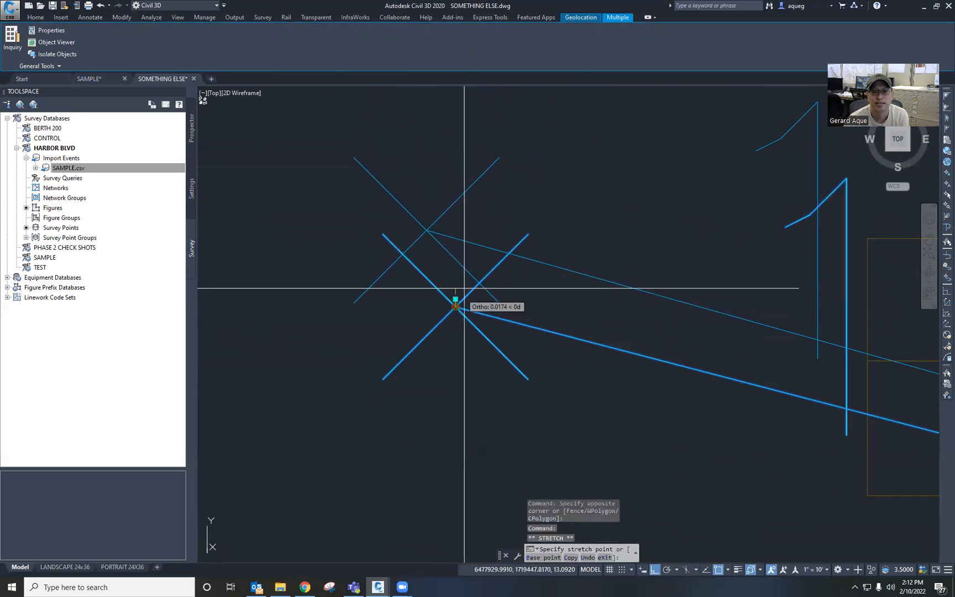
pyautogui.press('F8')
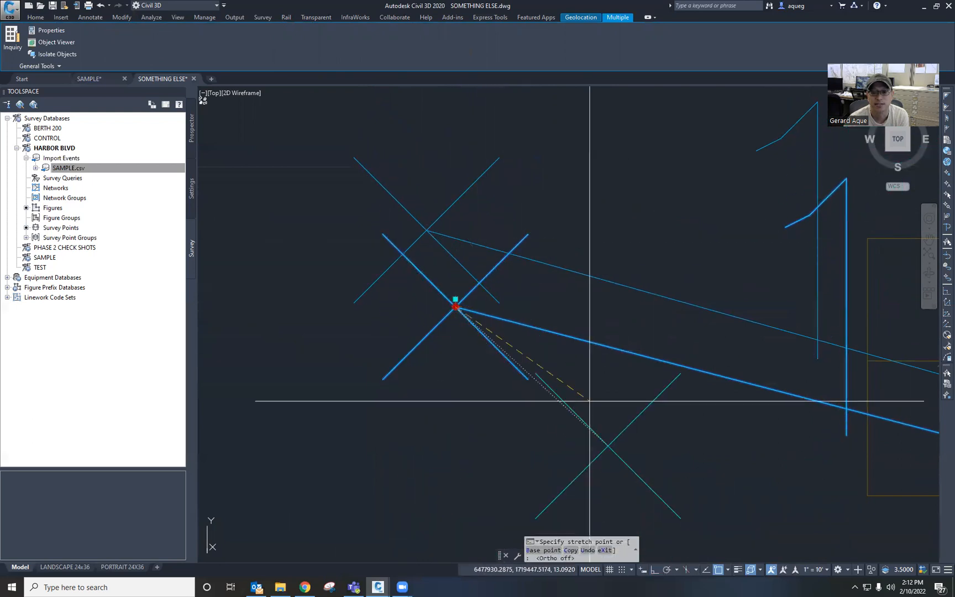
pyautogui.click(510, 135)
pyautogui.scroll(-4, 457, 378)
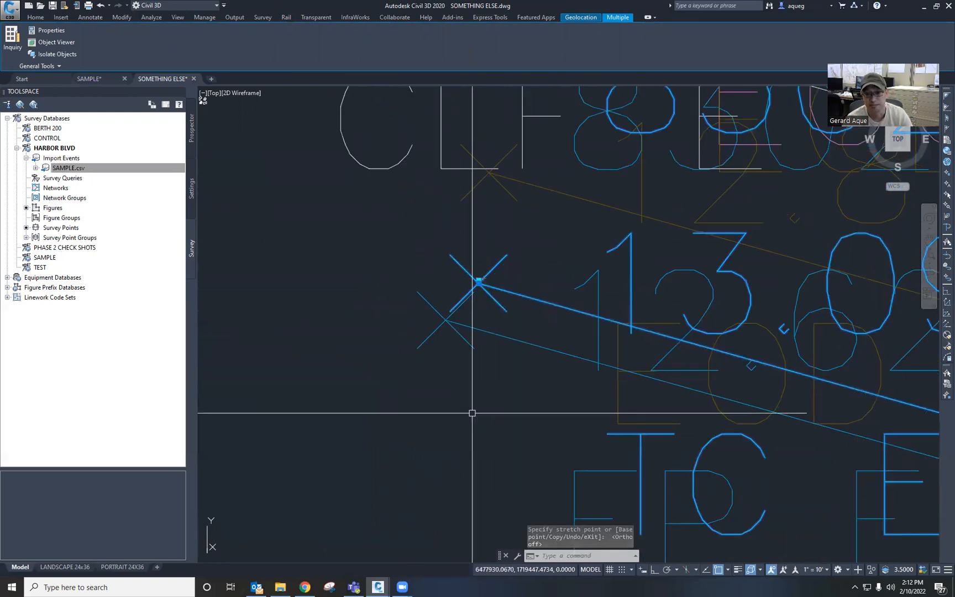
pyautogui.press('Escape')
# Step: Close both the SOMETHING ELSE and SAMPLE drawings without saving changes
pyautogui.scroll(-4, 473, 413)
pyautogui.moveTo(640, 523); pyautogui.dragTo(561, 394, button='middle')
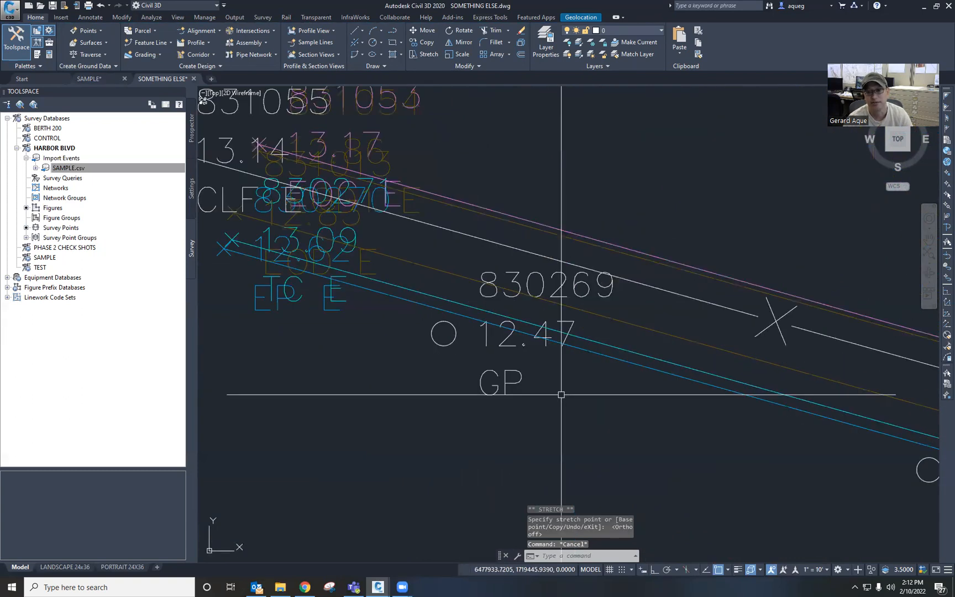
pyautogui.moveTo(801, 449); pyautogui.dragTo(467, 354, button='middle')
pyautogui.scroll(-2, 538, 380)
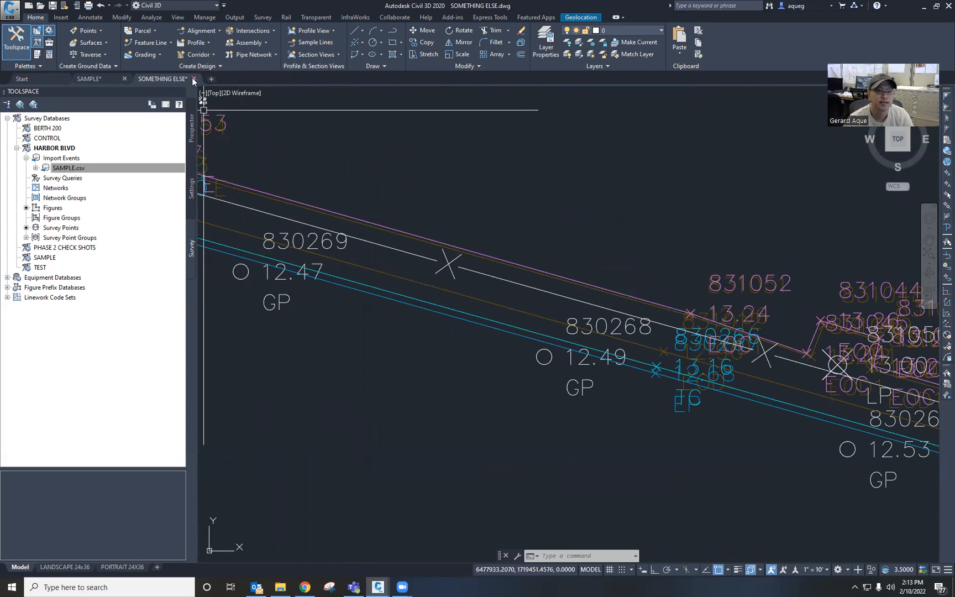
pyautogui.moveTo(162, 80)
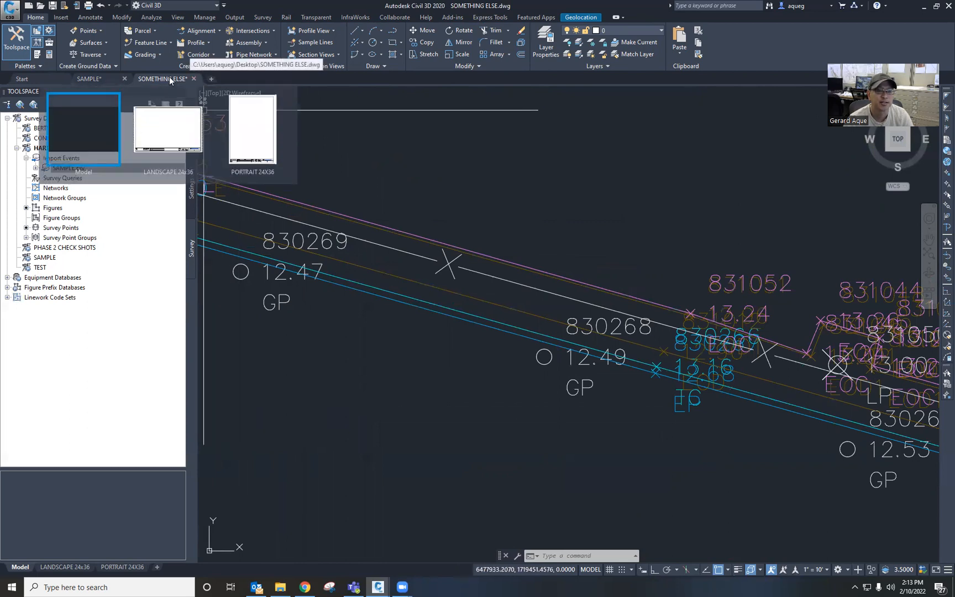
pyautogui.click(105, 78)
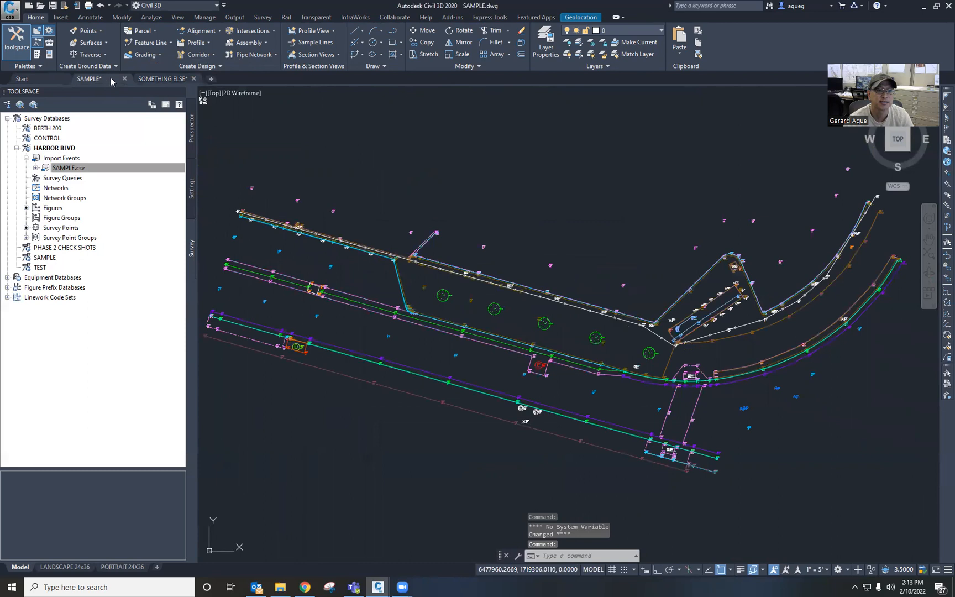
pyautogui.click(173, 80)
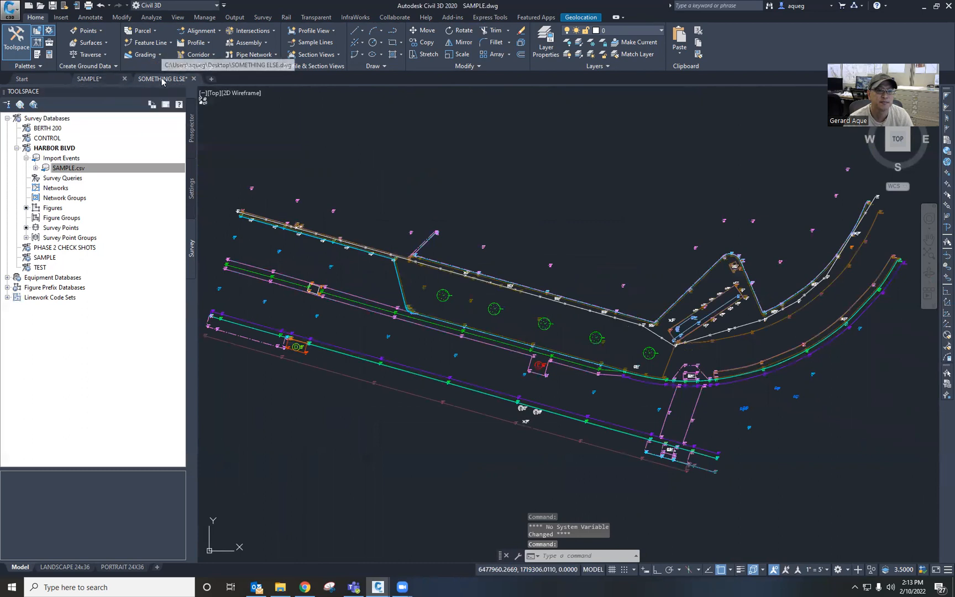
pyautogui.click(194, 78)
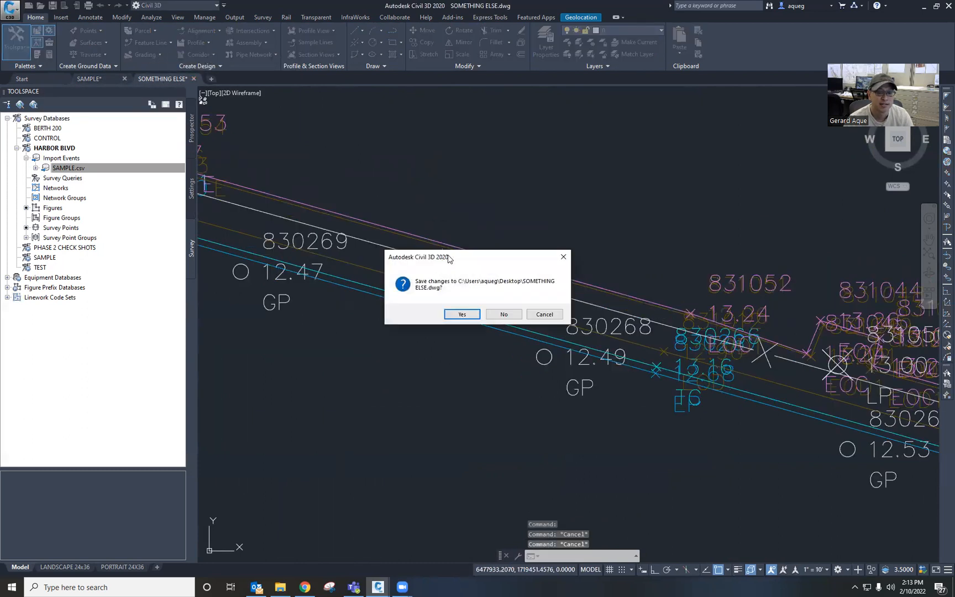
pyautogui.click(508, 316)
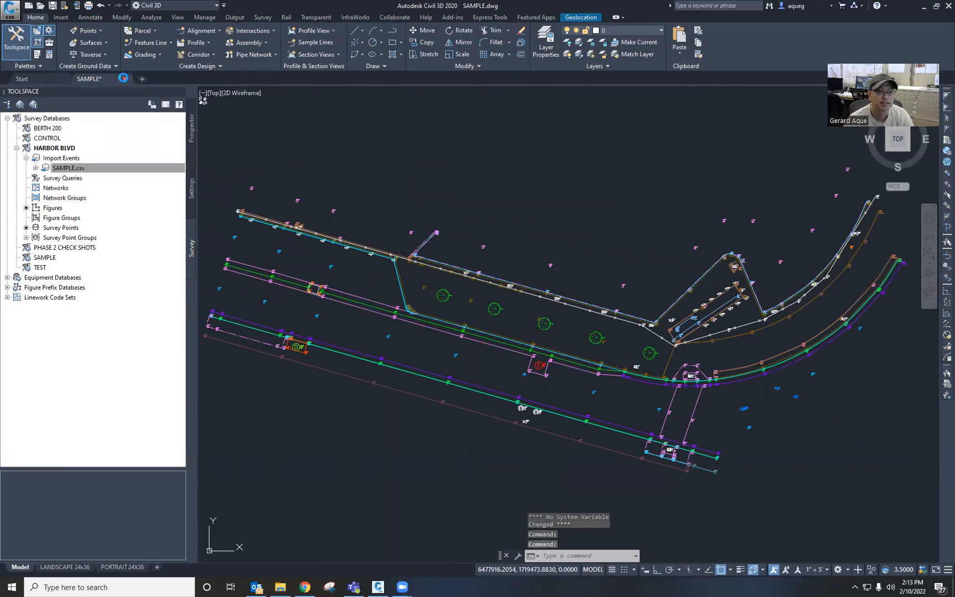
pyautogui.click(123, 78)
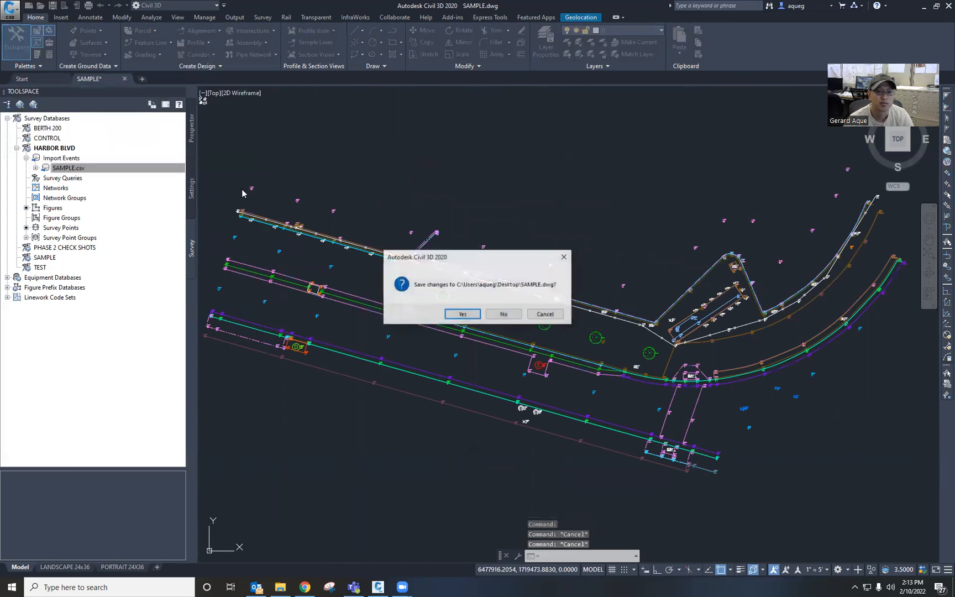
pyautogui.click(504, 314)
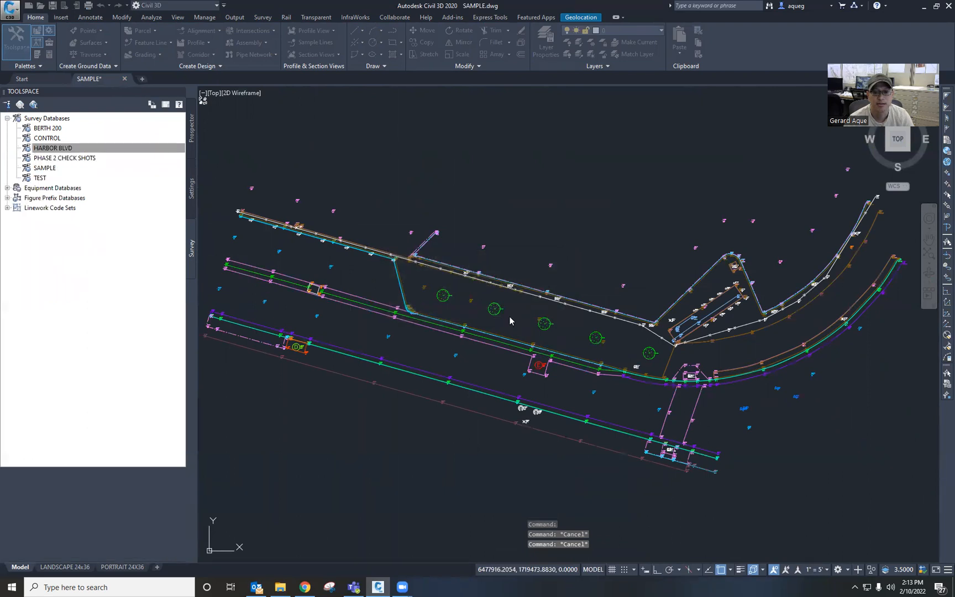